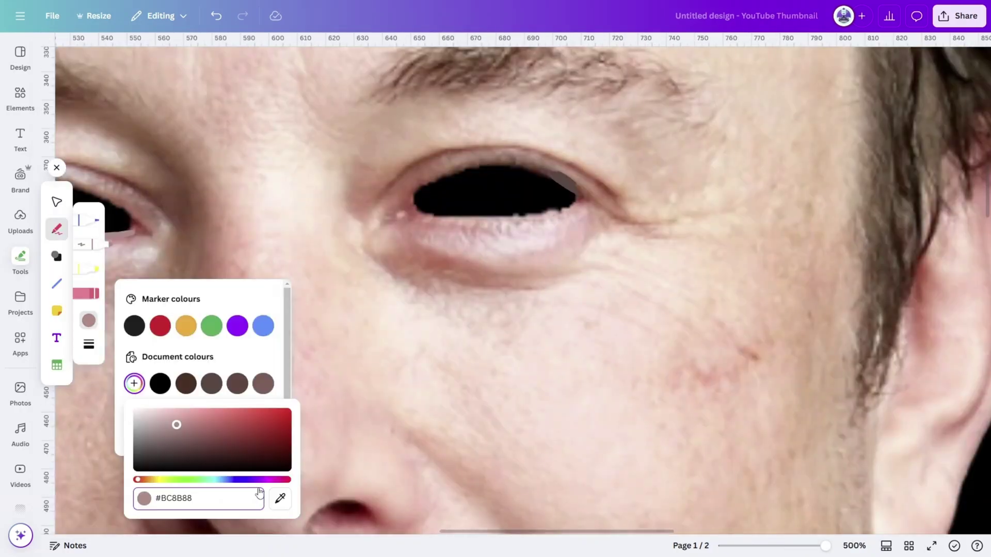
{"action": "left_click_drag", "start_coordinate": [578, 205], "coordinate": [518, 216]}
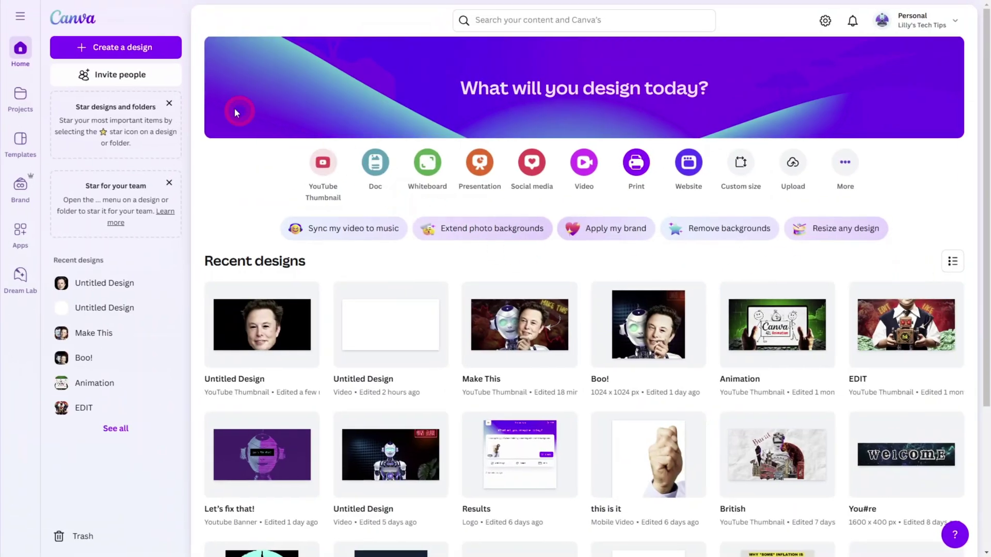
Create a new blank design from the YouTube Thumbnail 1280 × 720 px format
{"action": "left_click", "coordinate": [143, 48]}
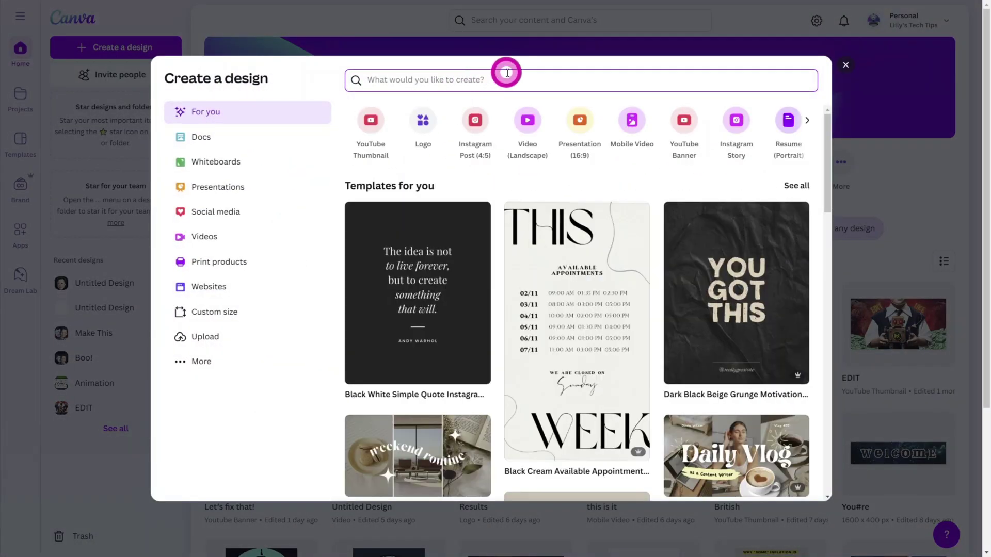
{"action": "type", "text": "YOUTUBE TH"}
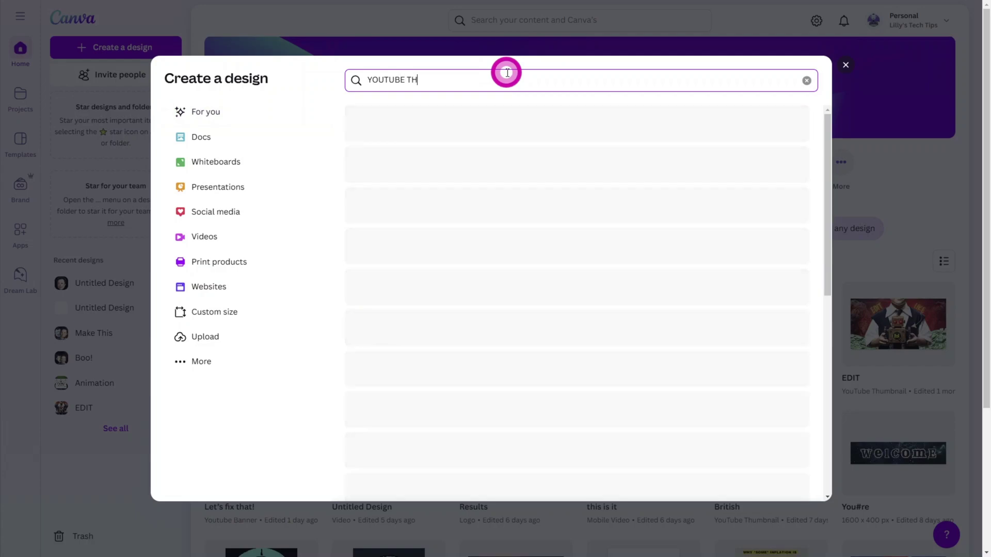
{"action": "type", "text": "UMB"}
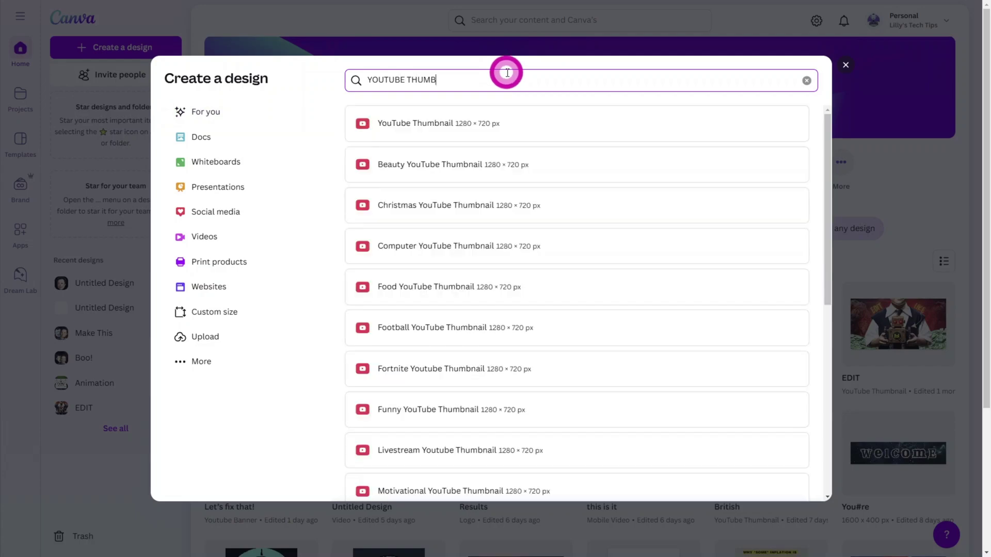
{"action": "left_click", "coordinate": [473, 124]}
Set the page background to solid black
{"action": "left_click", "coordinate": [382, 182]}
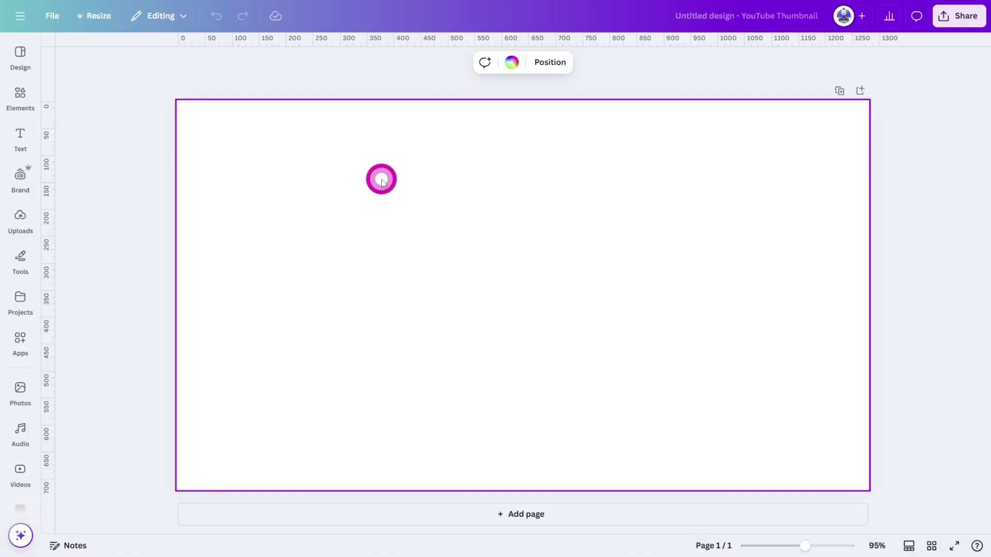
{"action": "left_click", "coordinate": [511, 62]}
{"action": "left_click", "coordinate": [63, 291]}
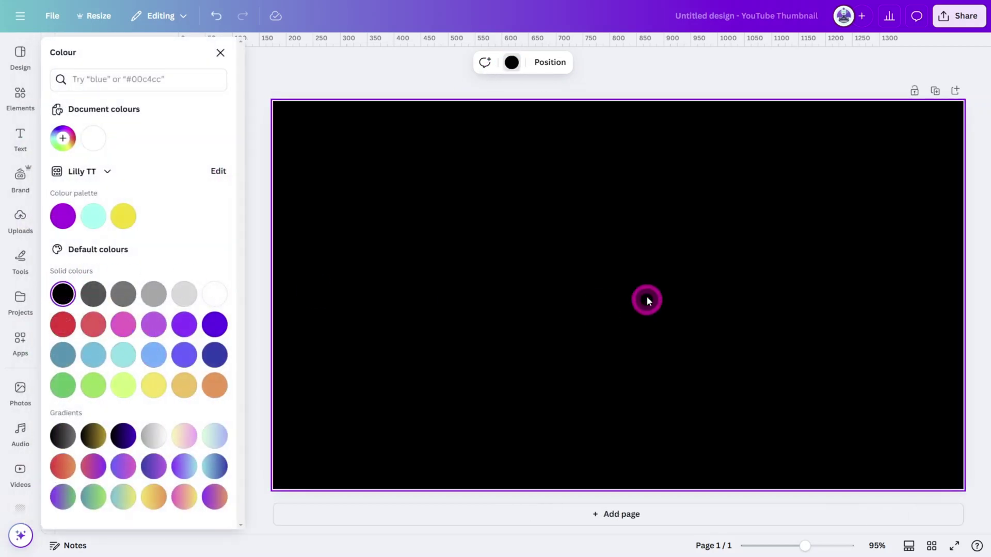
{"action": "left_click", "coordinate": [741, 65]}
{"action": "left_click", "coordinate": [741, 67]}
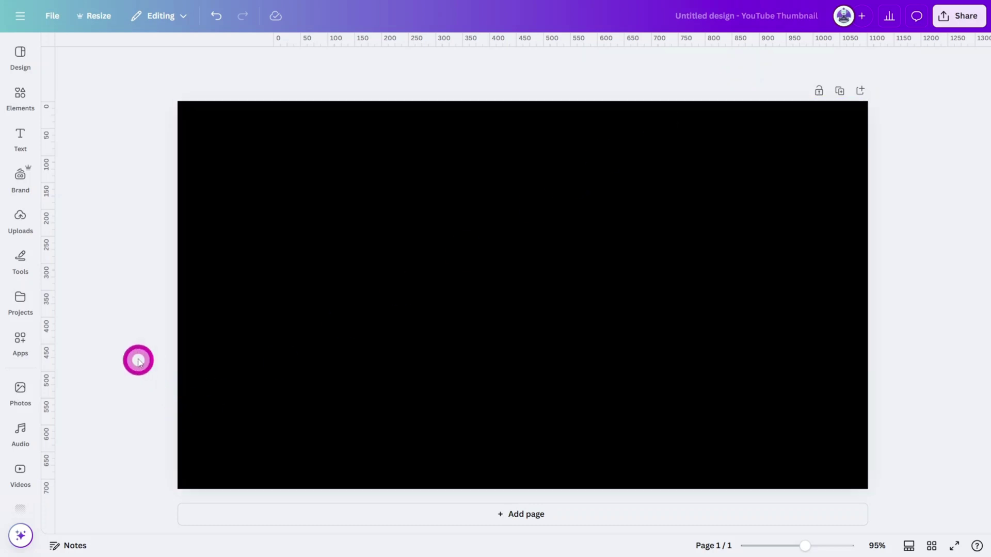
Place the uploaded portrait photo of the man in the dark suit on the black page
{"action": "left_click", "coordinate": [21, 221]}
{"action": "left_click", "coordinate": [93, 207]}
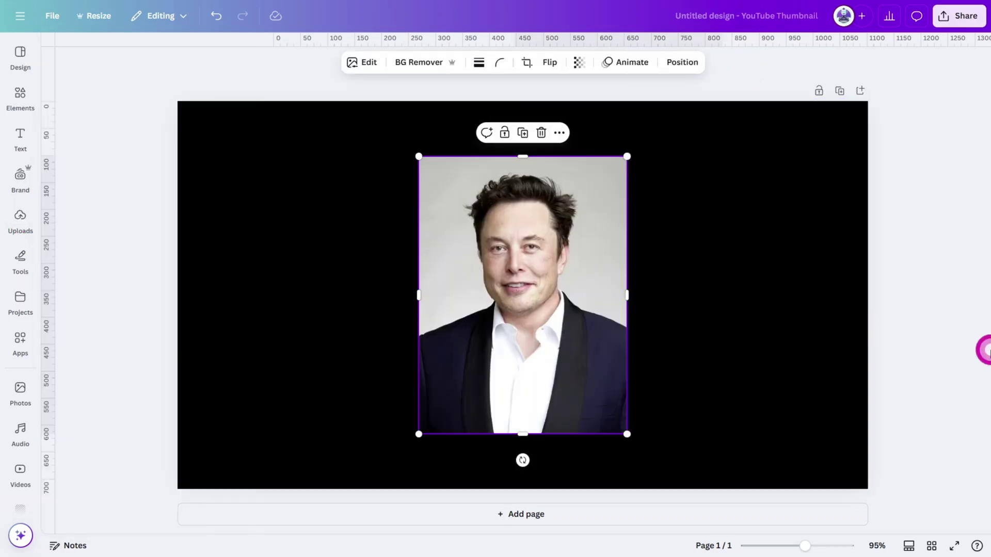
{"action": "left_click", "coordinate": [948, 330]}
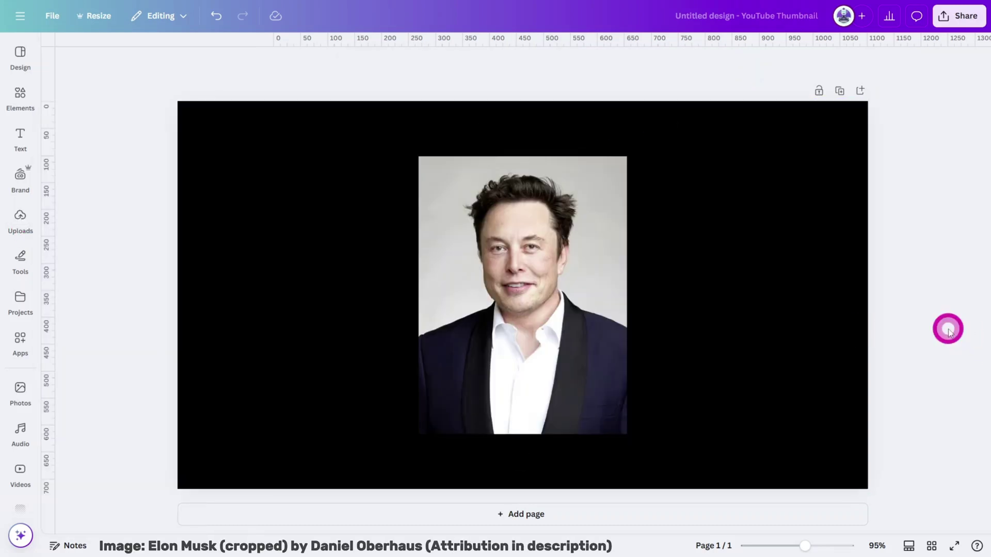
Start Magic Grab on the portrait and brush along the jawline with brush size 13
{"action": "left_click", "coordinate": [615, 303]}
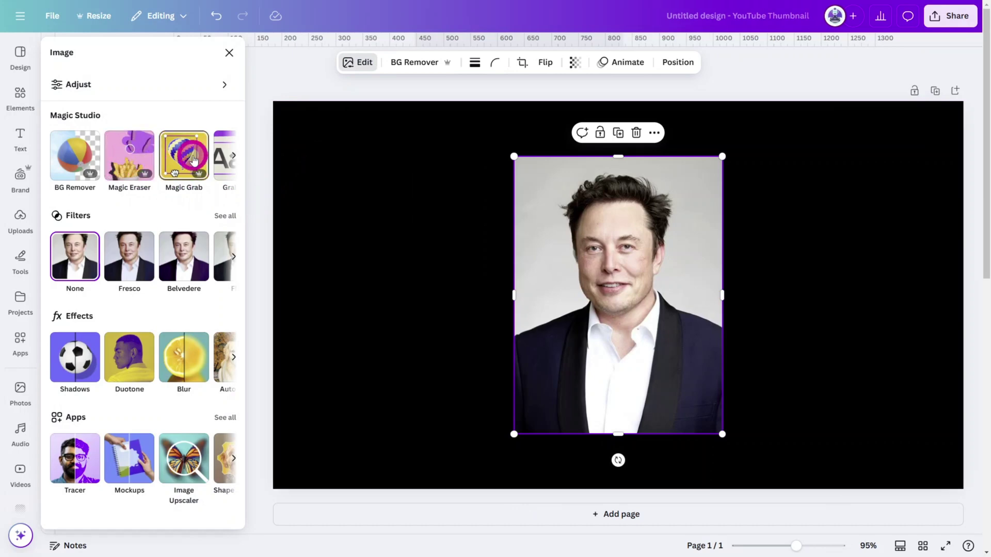
{"action": "left_click", "coordinate": [177, 159]}
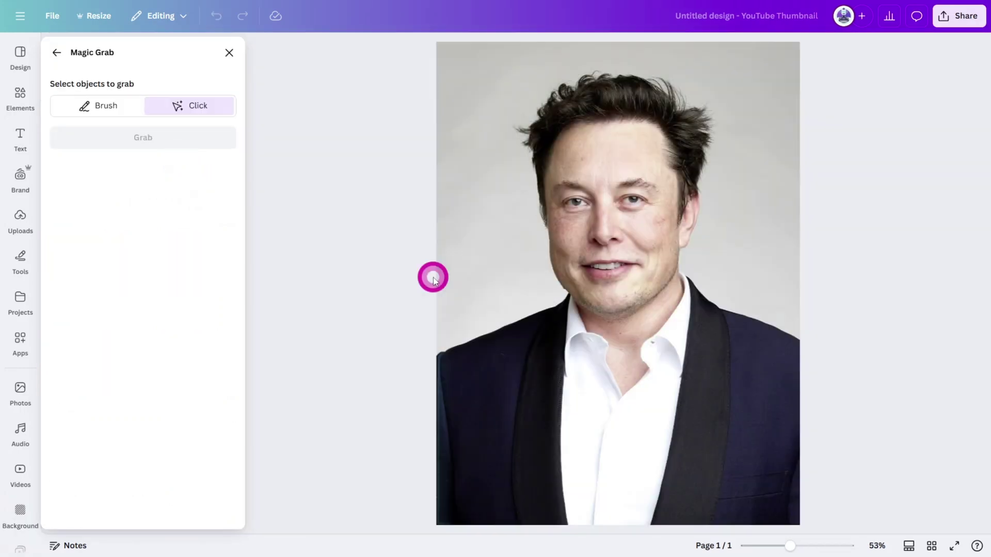
{"action": "left_click", "coordinate": [118, 111]}
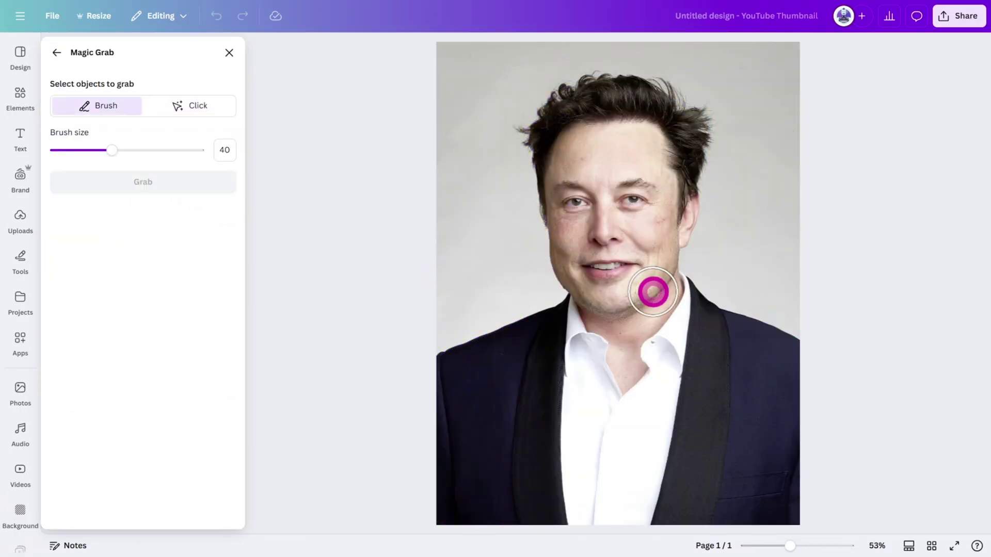
{"action": "scroll", "coordinate": [652, 289], "scroll_direction": "up", "scroll_amount": 5}
{"action": "left_click_drag", "start_coordinate": [111, 150], "coordinate": [73, 150]}
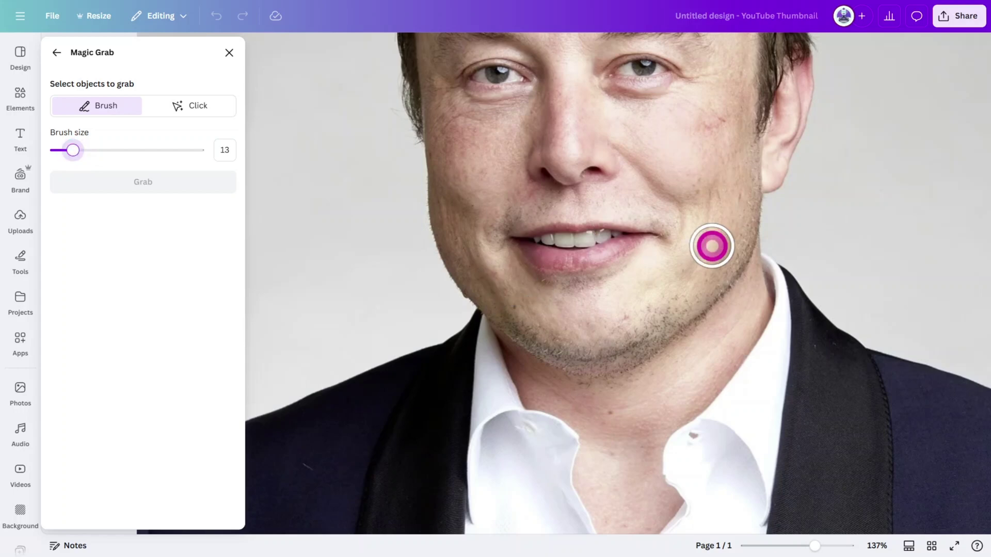
{"action": "mouse_move", "coordinate": [738, 228]}
{"action": "left_mouse_down"}
{"action": "mouse_move", "coordinate": [721, 264]}
{"action": "mouse_move", "coordinate": [677, 303]}
{"action": "mouse_move", "coordinate": [606, 343]}
{"action": "mouse_move", "coordinate": [556, 343]}
{"action": "mouse_move", "coordinate": [446, 252]}
{"action": "left_mouse_up"}
Cover the head and backdrop with brush size 80, grab them as a separate image, and delete the leftover suit and shoulders
{"action": "scroll", "coordinate": [715, 253], "scroll_direction": "down", "scroll_amount": 4}
{"action": "left_click_drag", "start_coordinate": [73, 151], "coordinate": [170, 151]}
{"action": "mouse_move", "coordinate": [582, 238]}
{"action": "left_mouse_down"}
{"action": "mouse_move", "coordinate": [611, 256]}
{"action": "mouse_move", "coordinate": [637, 237]}
{"action": "mouse_move", "coordinate": [546, 166]}
{"action": "mouse_move", "coordinate": [545, 248]}
{"action": "mouse_move", "coordinate": [502, 194]}
{"action": "mouse_move", "coordinate": [758, 150]}
{"action": "mouse_move", "coordinate": [734, 255]}
{"action": "mouse_move", "coordinate": [697, 244]}
{"action": "mouse_move", "coordinate": [841, 321]}
{"action": "left_mouse_up"}
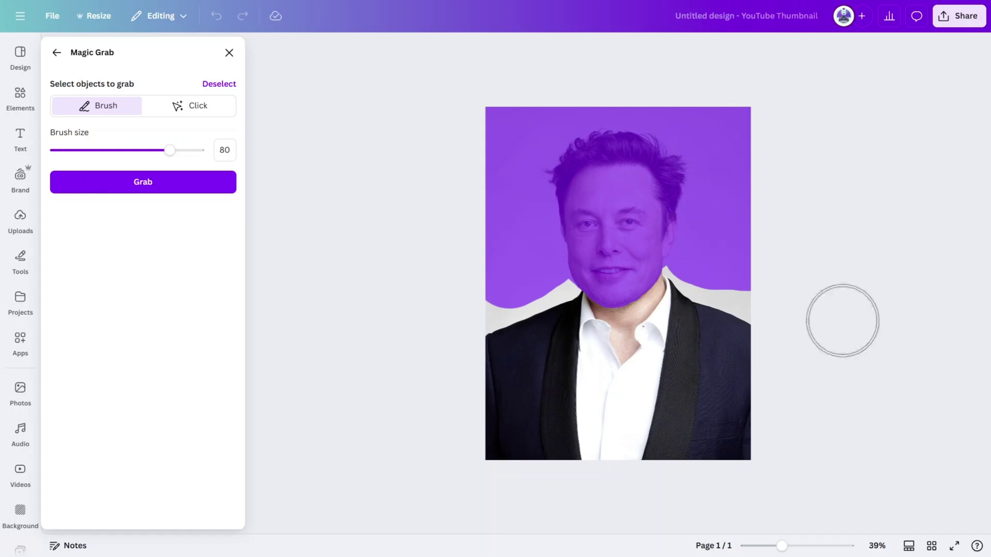
{"action": "left_click", "coordinate": [114, 196]}
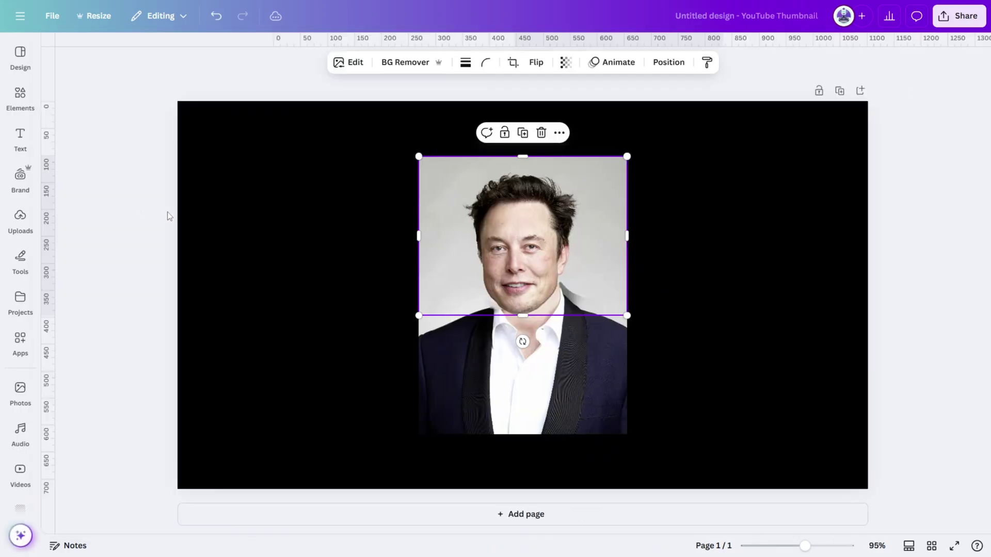
{"action": "left_click", "coordinate": [542, 384]}
{"action": "key", "text": "Delete"}
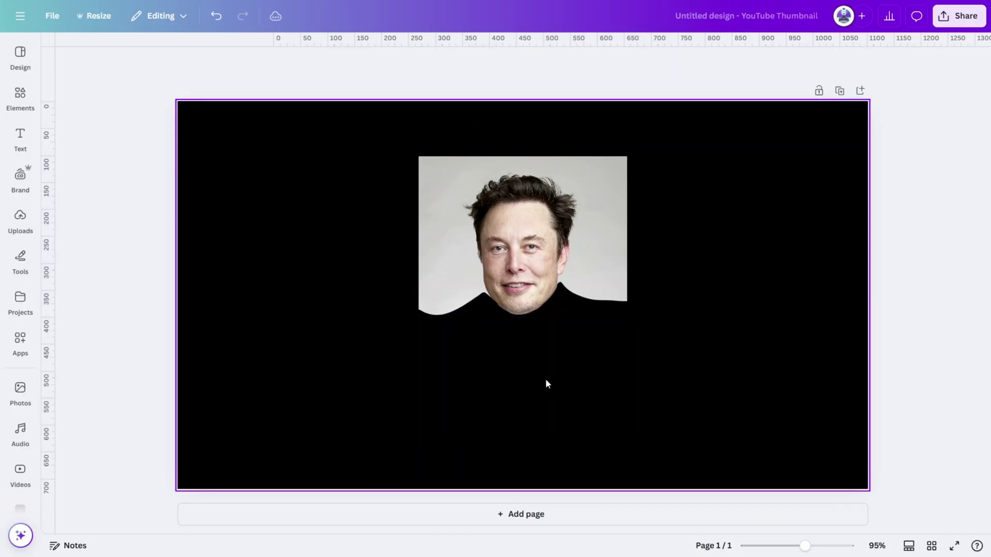
Remove the background from the head image, then enlarge it and center it on the page
{"action": "left_click", "coordinate": [574, 263]}
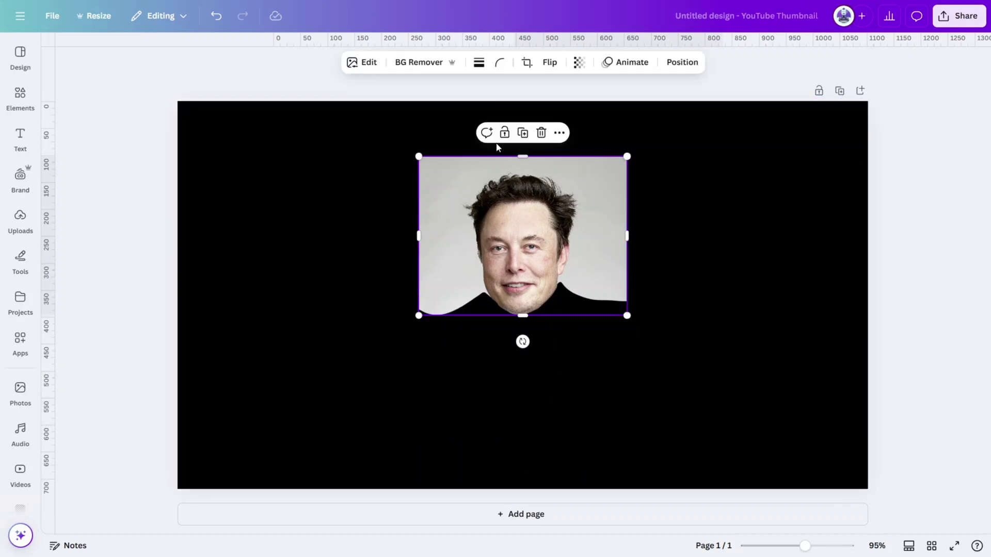
{"action": "left_click", "coordinate": [423, 62]}
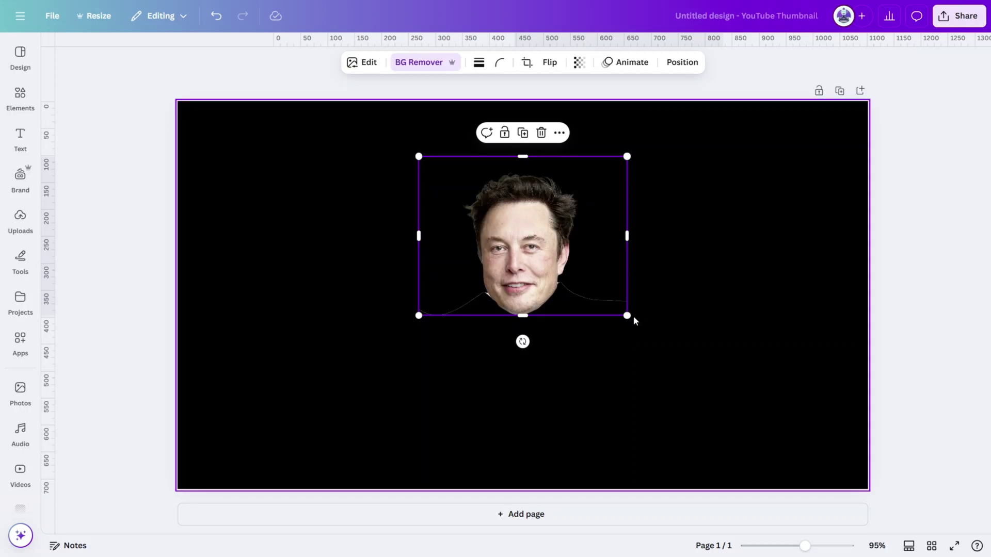
{"action": "left_click_drag", "start_coordinate": [626, 316], "coordinate": [718, 385]}
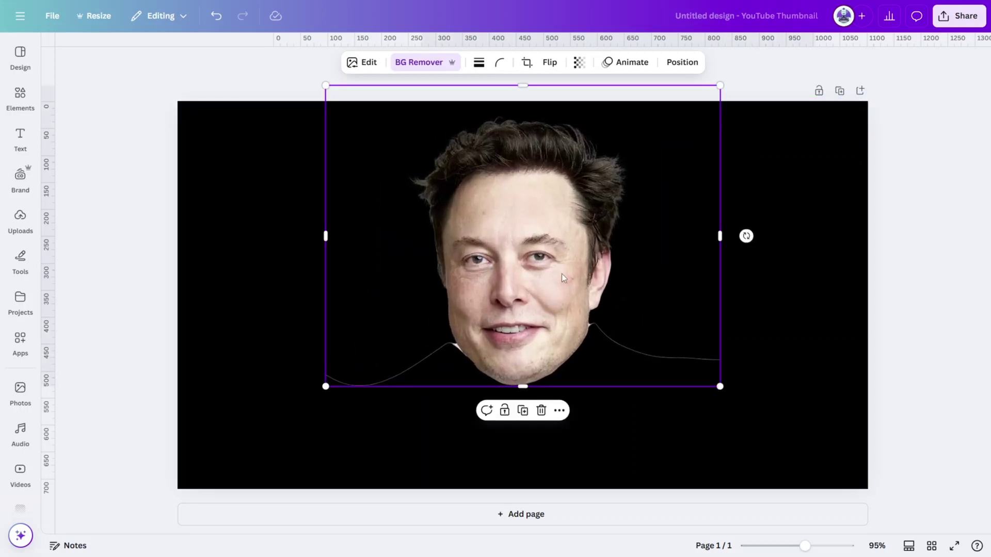
{"action": "left_click_drag", "start_coordinate": [561, 273], "coordinate": [562, 302]}
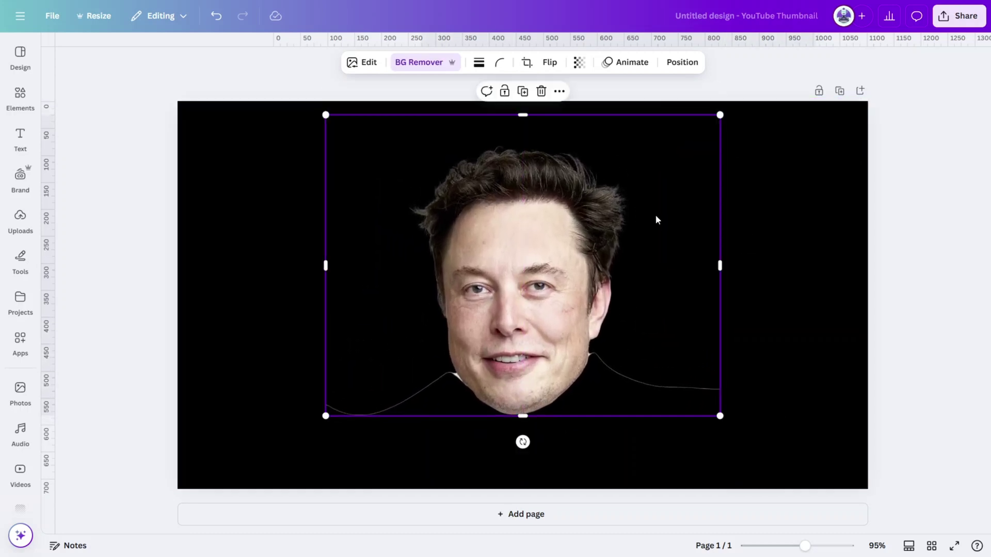
Erase the stray outline remnants on both sides of the jaw with Magic Eraser, using brush sizes 20 and 1
{"action": "left_click", "coordinate": [613, 221]}
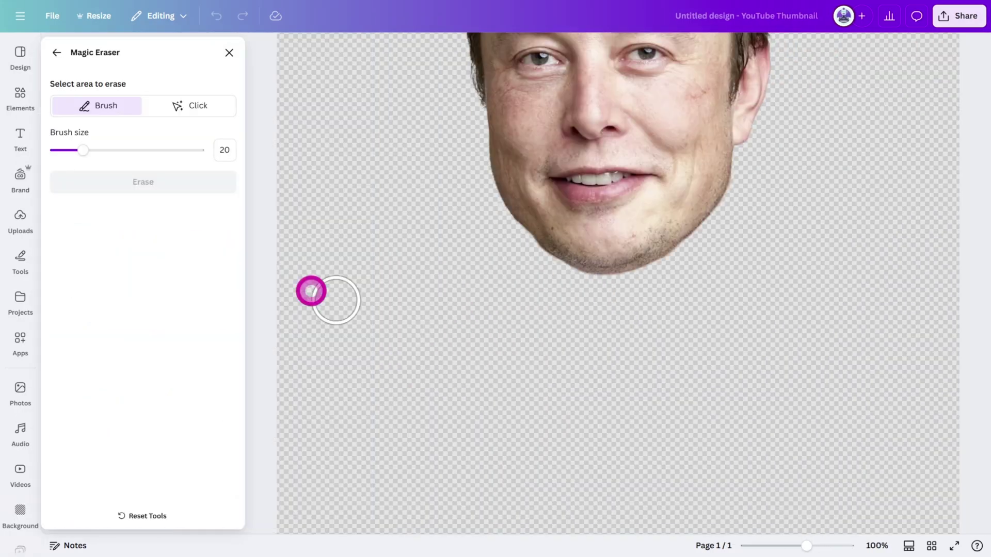
{"action": "mouse_move", "coordinate": [305, 285]}
{"action": "left_mouse_down"}
{"action": "mouse_move", "coordinate": [387, 265]}
{"action": "mouse_move", "coordinate": [478, 209]}
{"action": "left_mouse_up"}
{"action": "scroll", "coordinate": [726, 220], "scroll_direction": "up", "scroll_amount": 4}
{"action": "left_click_drag", "start_coordinate": [795, 141], "coordinate": [845, 164]}
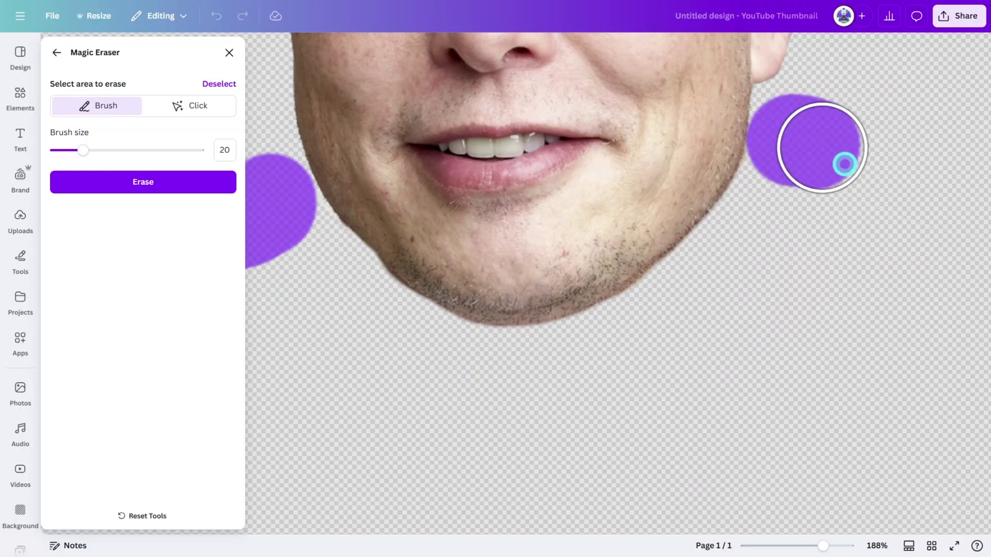
{"action": "scroll", "coordinate": [478, 277], "scroll_direction": "up", "scroll_amount": 3}
{"action": "scroll", "coordinate": [477, 277], "scroll_direction": "up", "scroll_amount": 2}
{"action": "left_click_drag", "start_coordinate": [83, 150], "coordinate": [3, 157]}
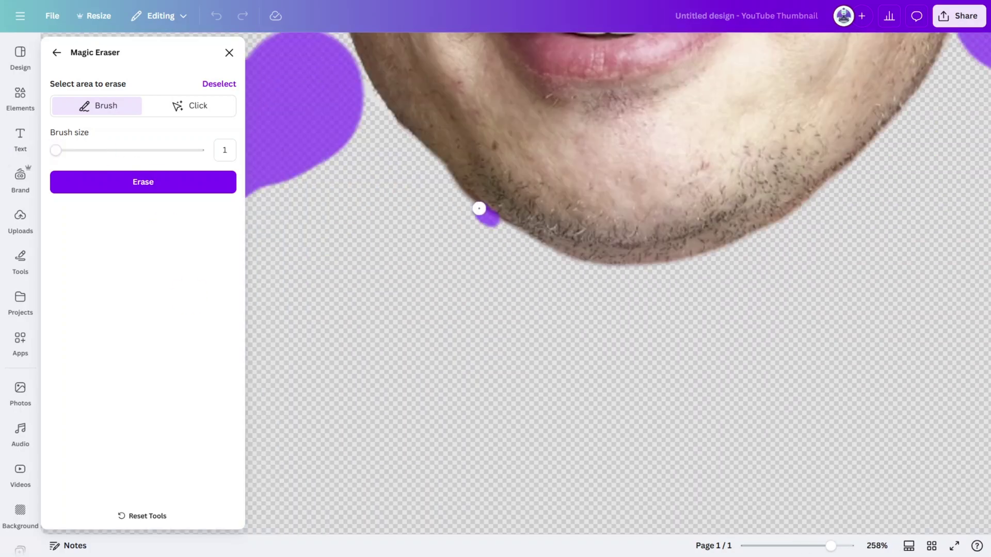
{"action": "left_click", "coordinate": [143, 181]}
Erase the leftover light fringe along the left jaw edge with brush size 1 and leave Magic Eraser
{"action": "scroll", "coordinate": [528, 172], "scroll_direction": "up", "scroll_amount": 3}
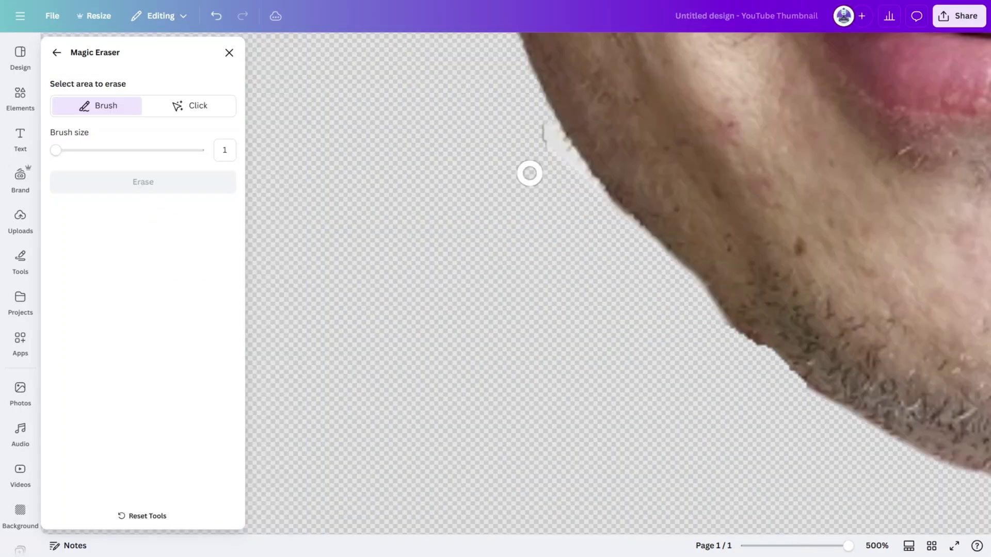
{"action": "left_click_drag", "start_coordinate": [527, 118], "coordinate": [619, 242]}
{"action": "left_click", "coordinate": [150, 186]}
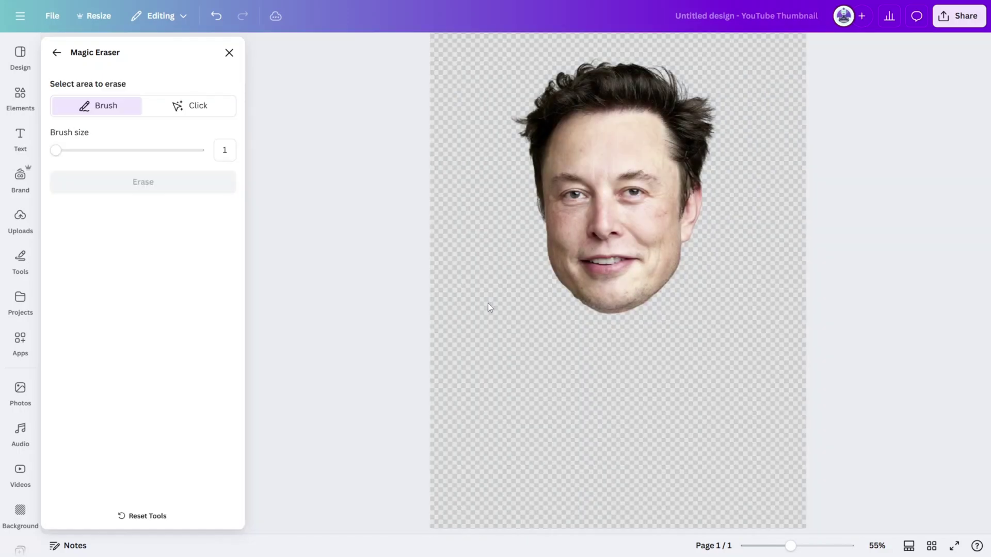
{"action": "left_click", "coordinate": [59, 56]}
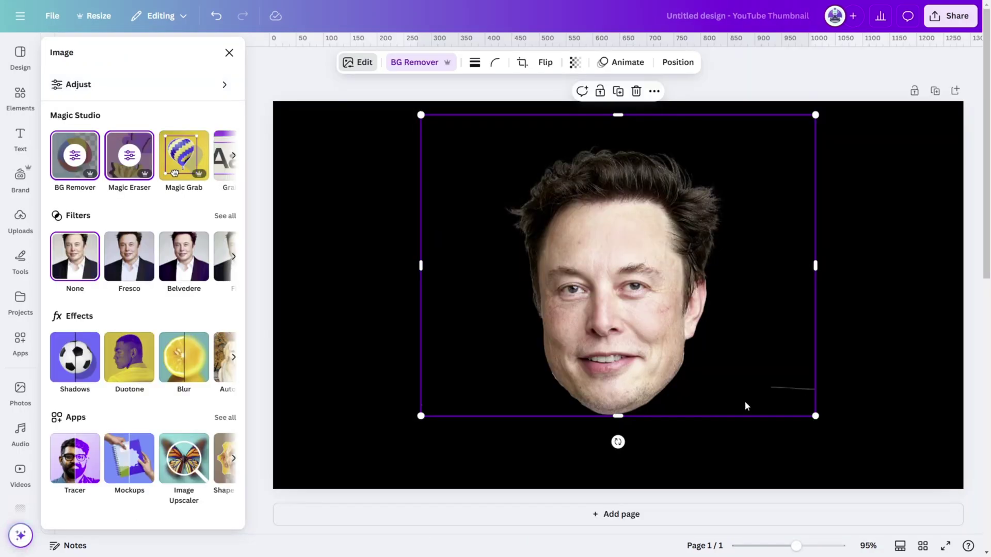
Duplicate the head cutout and align the copy exactly over the original
{"action": "key", "text": "ctrl+d"}
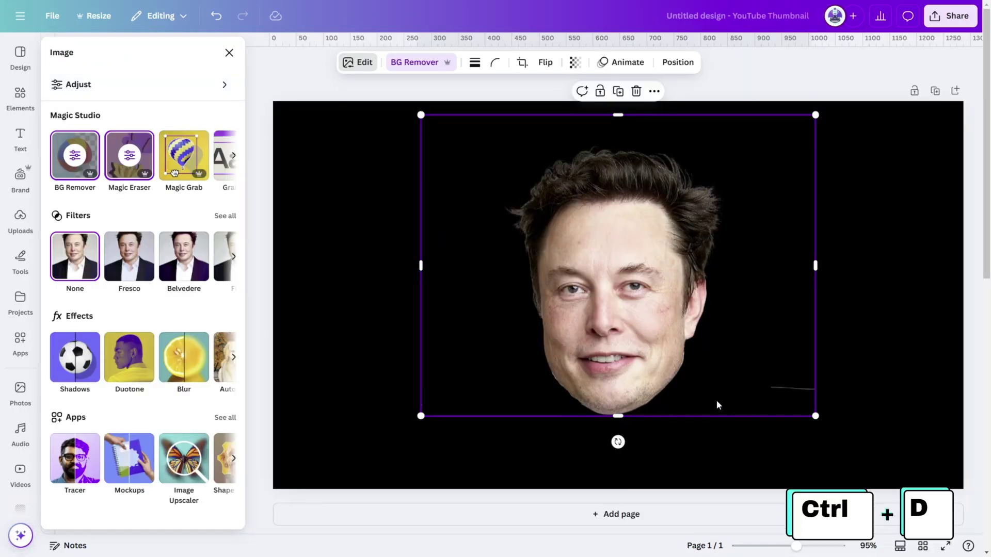
{"action": "left_click_drag", "start_coordinate": [664, 370], "coordinate": [660, 362]}
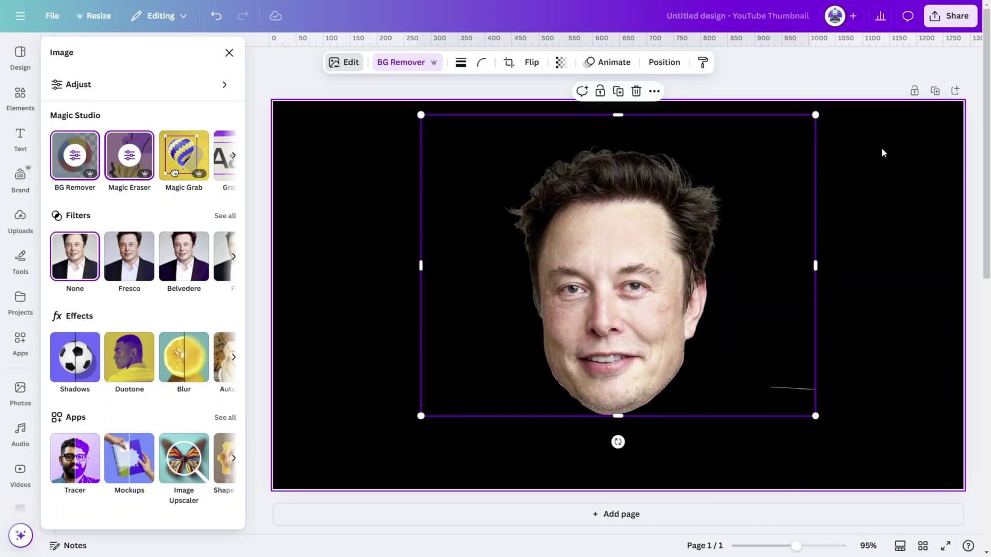
{"action": "left_click", "coordinate": [864, 223]}
On the top head copy, use Magic Eraser at brush size 1 to erase the left eye opening and a strip linking it to the face's outer edge
{"action": "left_click", "coordinate": [539, 271]}
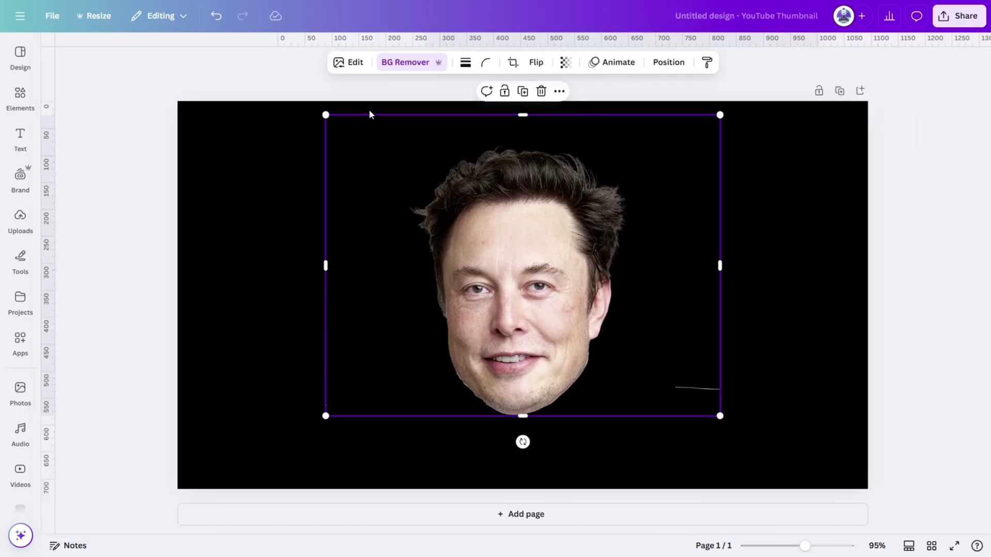
{"action": "left_click", "coordinate": [355, 63]}
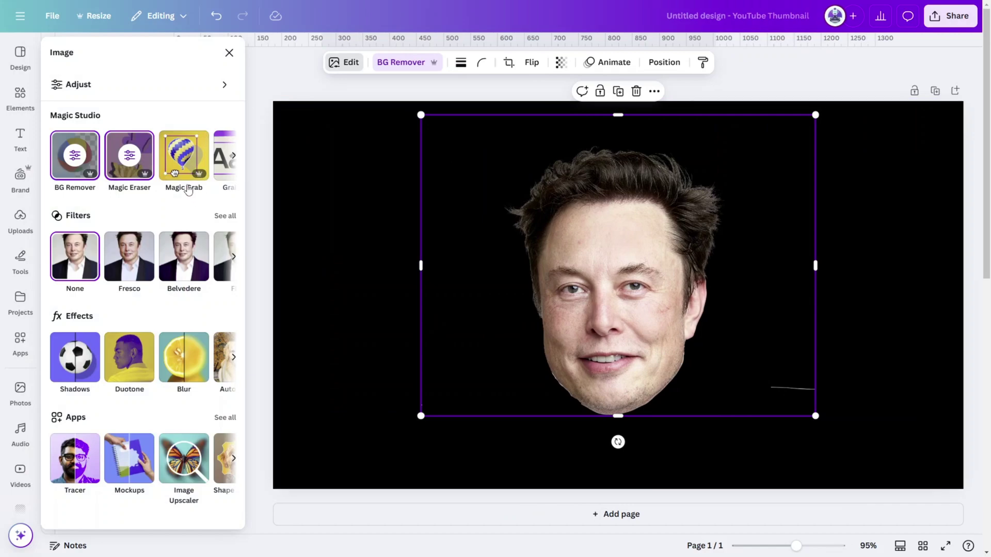
{"action": "left_click", "coordinate": [137, 172]}
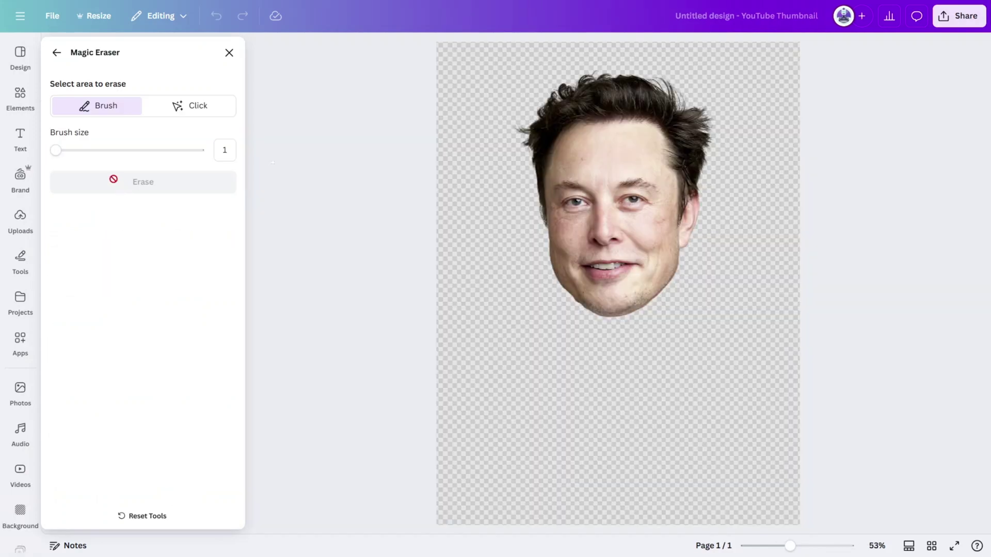
{"action": "scroll", "coordinate": [555, 234], "scroll_direction": "up", "scroll_amount": 8}
{"action": "scroll", "coordinate": [498, 254], "scroll_direction": "down", "scroll_amount": 2}
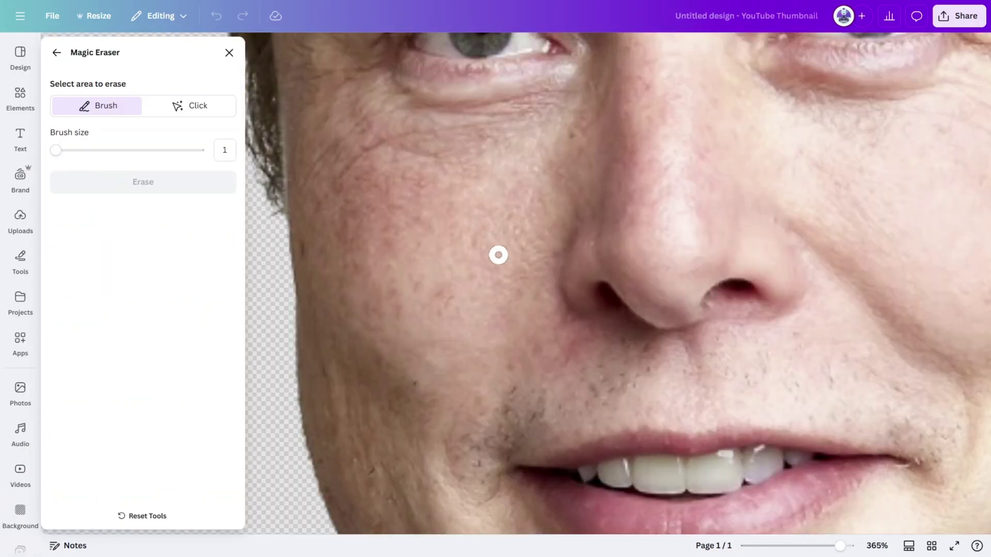
{"action": "scroll", "coordinate": [455, 235], "scroll_direction": "up", "scroll_amount": 2}
{"action": "scroll", "coordinate": [455, 236], "scroll_direction": "up", "scroll_amount": 2}
{"action": "left_click_drag", "start_coordinate": [307, 265], "coordinate": [318, 263]}
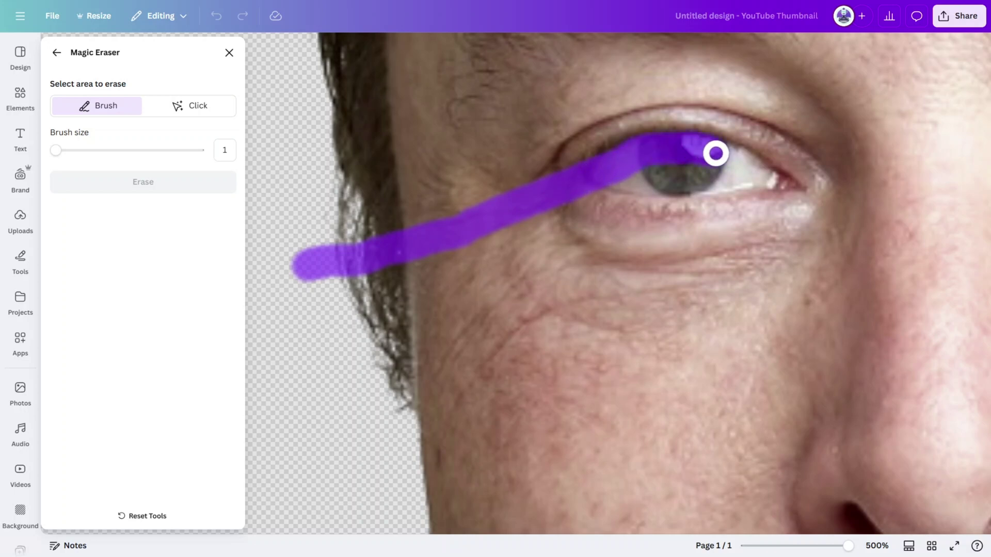
{"action": "left_click_drag", "start_coordinate": [715, 153], "coordinate": [764, 175]}
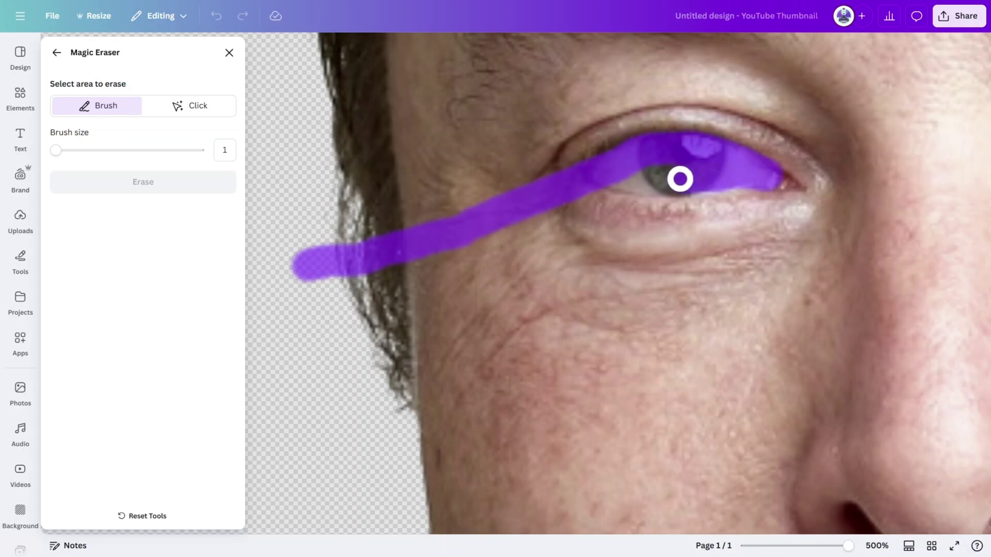
{"action": "left_click", "coordinate": [104, 184]}
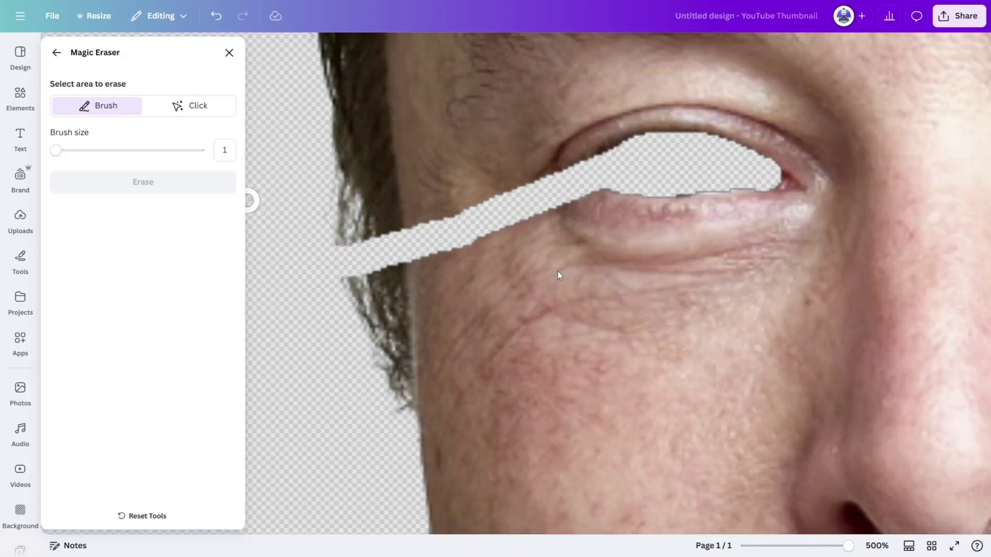
Erase the right eye opening and a strip linking it to the head's outer edge with Magic Eraser, then leave the tool
{"action": "scroll", "coordinate": [608, 268], "scroll_direction": "down", "scroll_amount": 5}
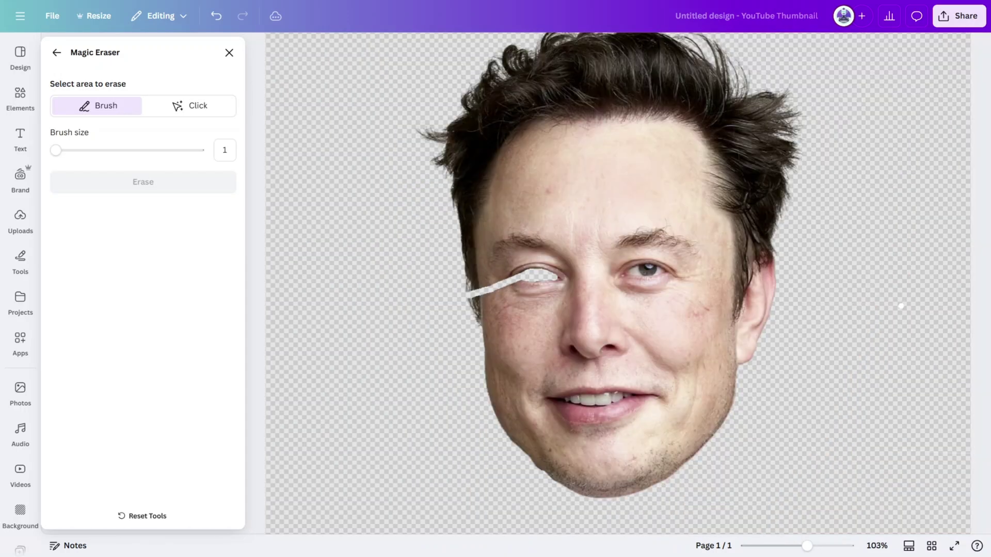
{"action": "scroll", "coordinate": [692, 287], "scroll_direction": "up", "scroll_amount": 5}
{"action": "left_click_drag", "start_coordinate": [985, 367], "coordinate": [567, 222]}
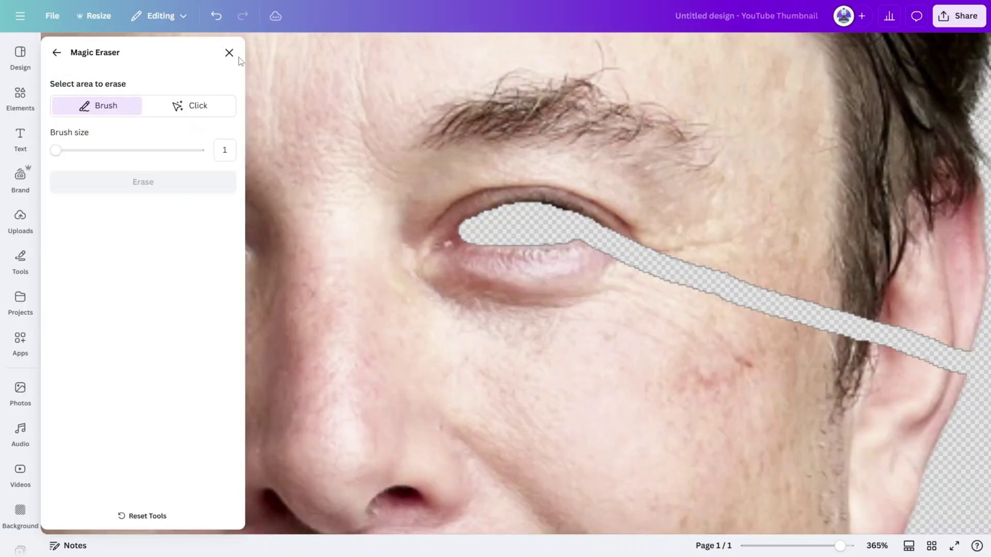
{"action": "left_click", "coordinate": [229, 52]}
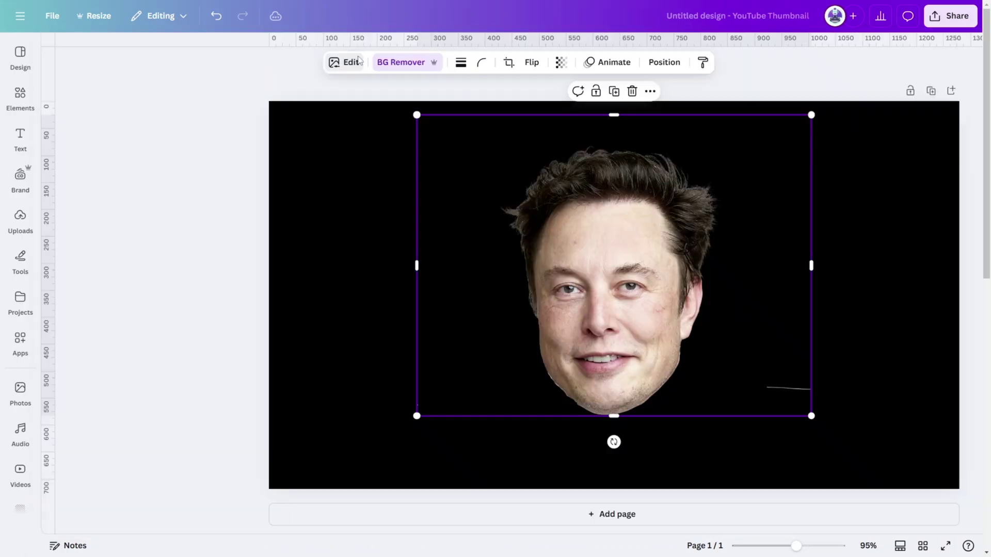
Duplicate the intact head layer, align the copy over the original, and place it directly beneath the eyeless layer
{"action": "left_click", "coordinate": [665, 63]}
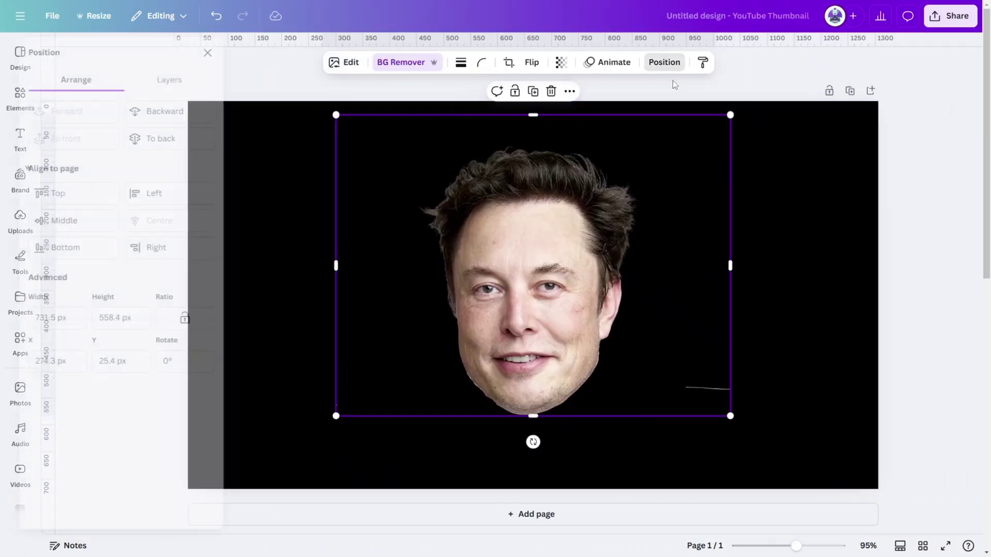
{"action": "left_click", "coordinate": [205, 92]}
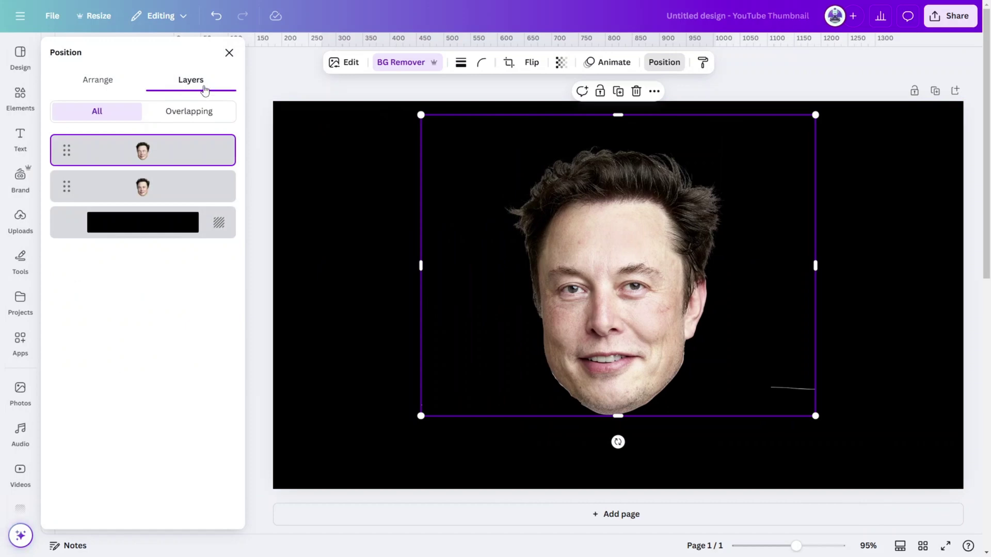
{"action": "left_click", "coordinate": [194, 186]}
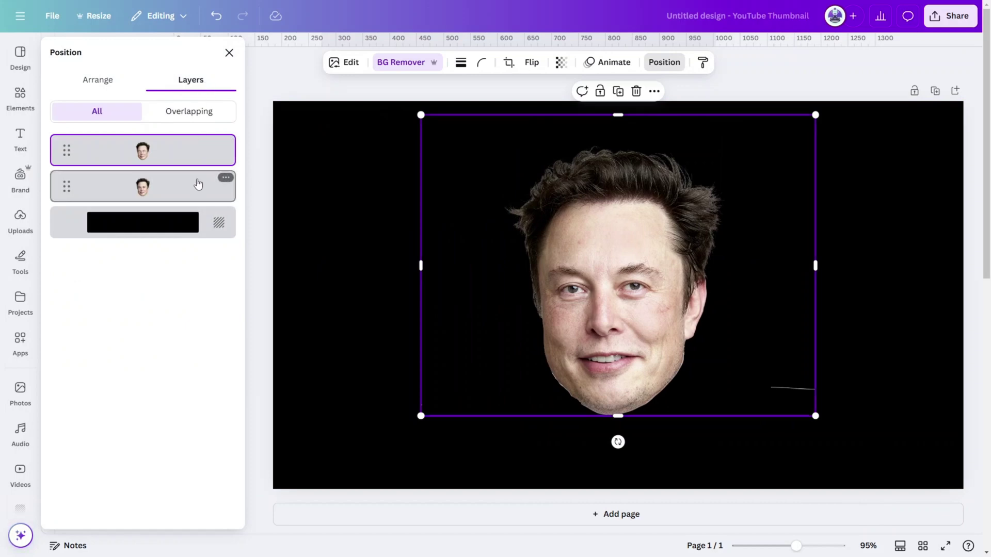
{"action": "key", "text": "ctrl+d"}
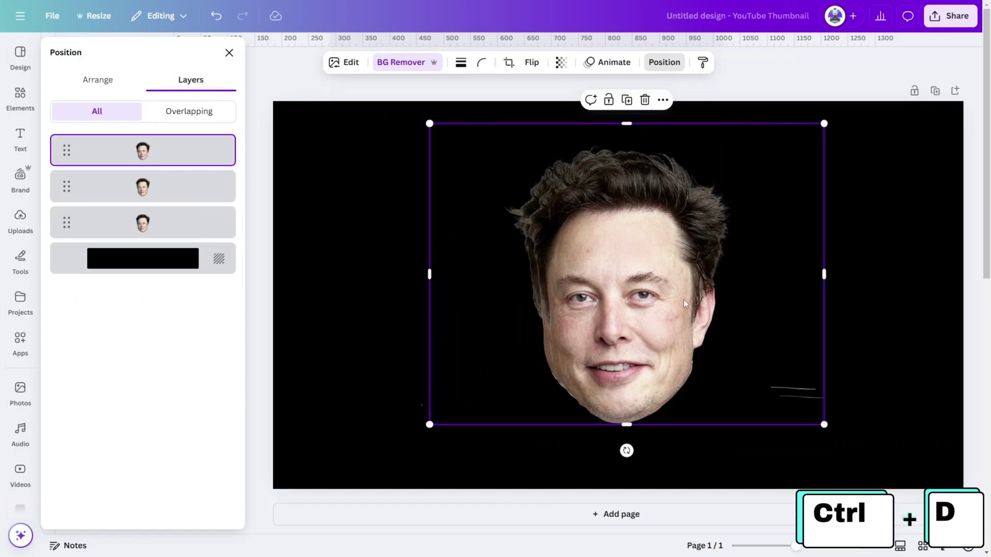
{"action": "left_click_drag", "start_coordinate": [676, 298], "coordinate": [670, 290]}
{"action": "left_click_drag", "start_coordinate": [154, 152], "coordinate": [193, 199]}
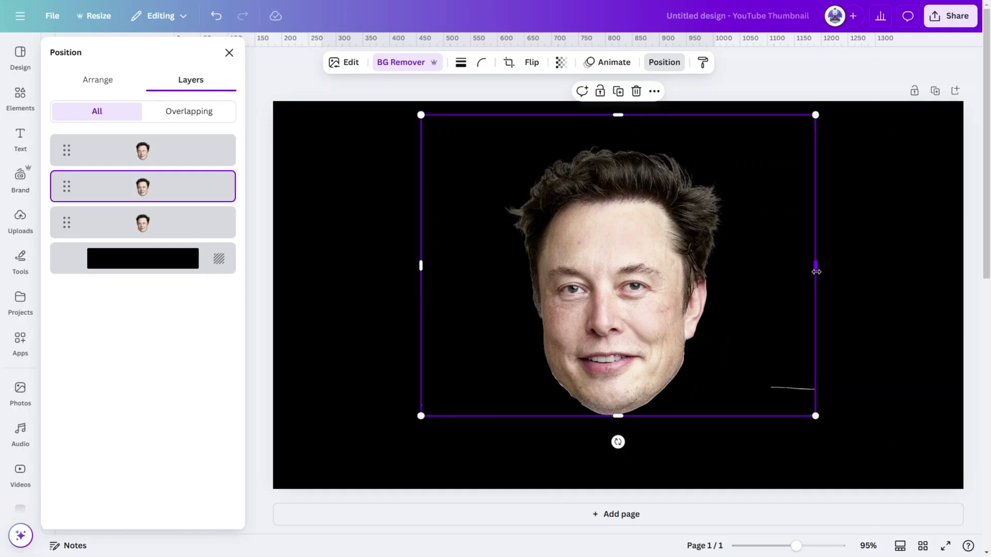
Crop the two lower head copies to the outer left and right face sections so they fill the erased strips outside the eyes
{"action": "left_click_drag", "start_coordinate": [816, 272], "coordinate": [561, 312]}
{"action": "left_click", "coordinate": [221, 223]}
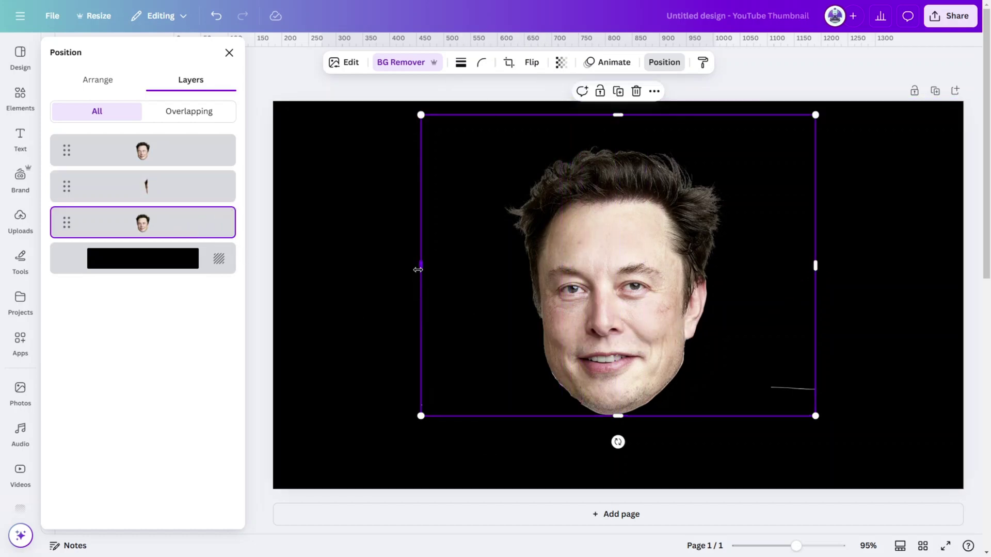
{"action": "left_click_drag", "start_coordinate": [418, 270], "coordinate": [637, 327]}
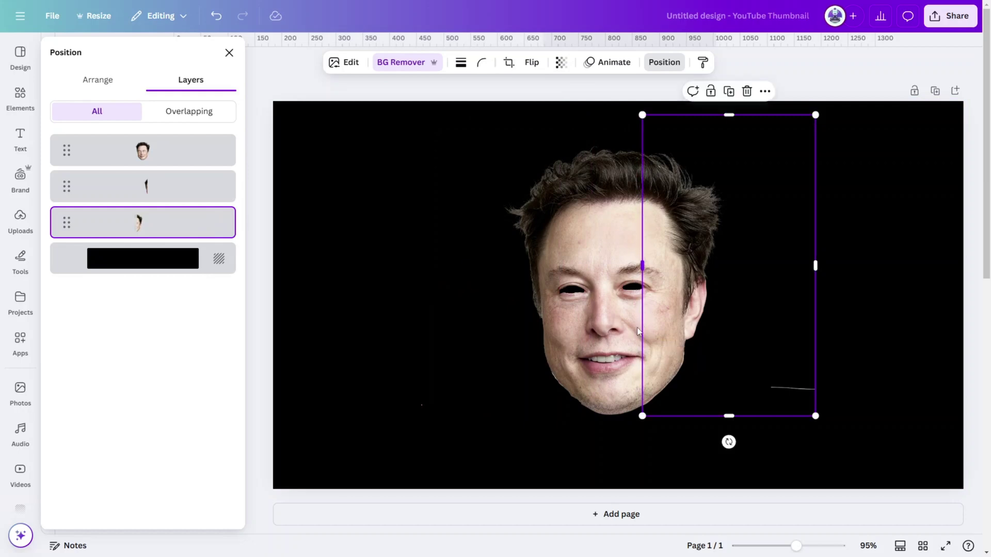
Select all three head layers together and enlarge them until the head spans the page height
{"action": "left_click", "coordinate": [934, 212]}
{"action": "left_click_drag", "start_coordinate": [981, 136], "coordinate": [380, 404]}
{"action": "left_click_drag", "start_coordinate": [683, 381], "coordinate": [683, 405]}
{"action": "left_click_drag", "start_coordinate": [814, 141], "coordinate": [896, 80]}
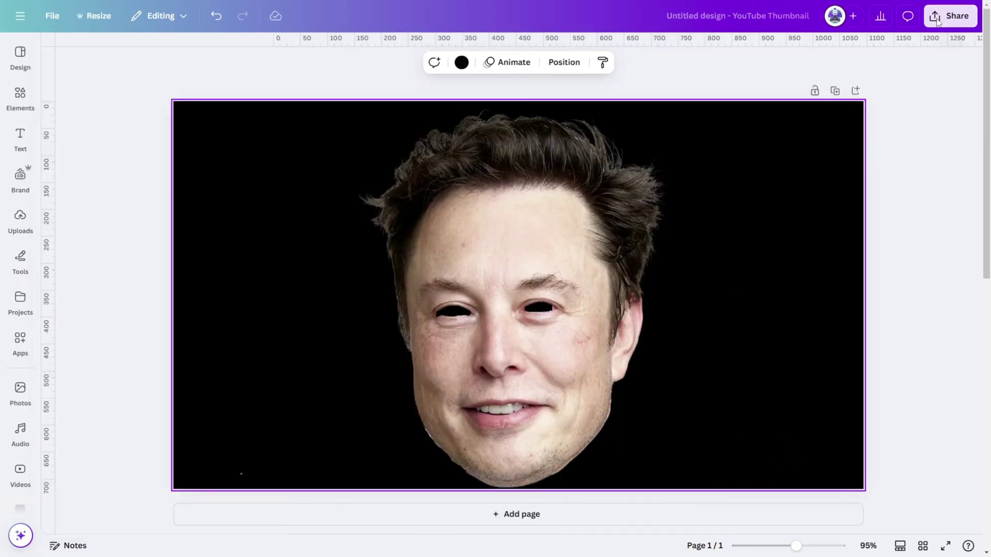
Download the design as a PNG at size 1 with a transparent background
{"action": "left_click", "coordinate": [937, 20]}
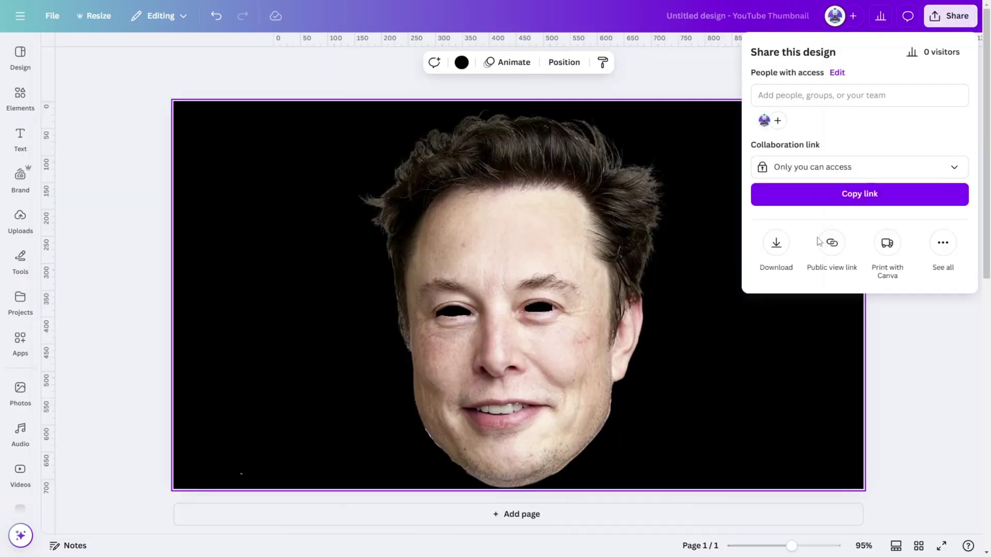
{"action": "left_click", "coordinate": [777, 244]}
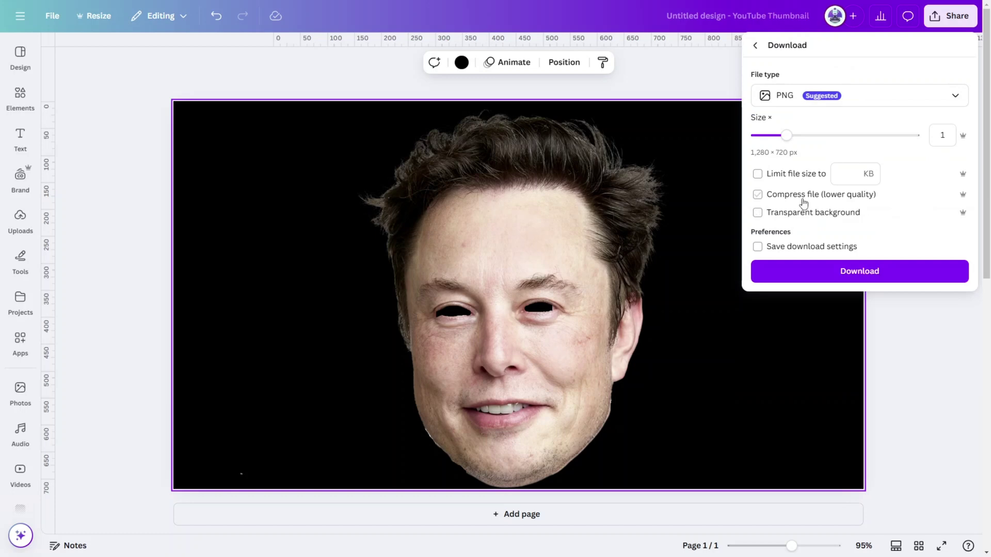
{"action": "left_click", "coordinate": [831, 279]}
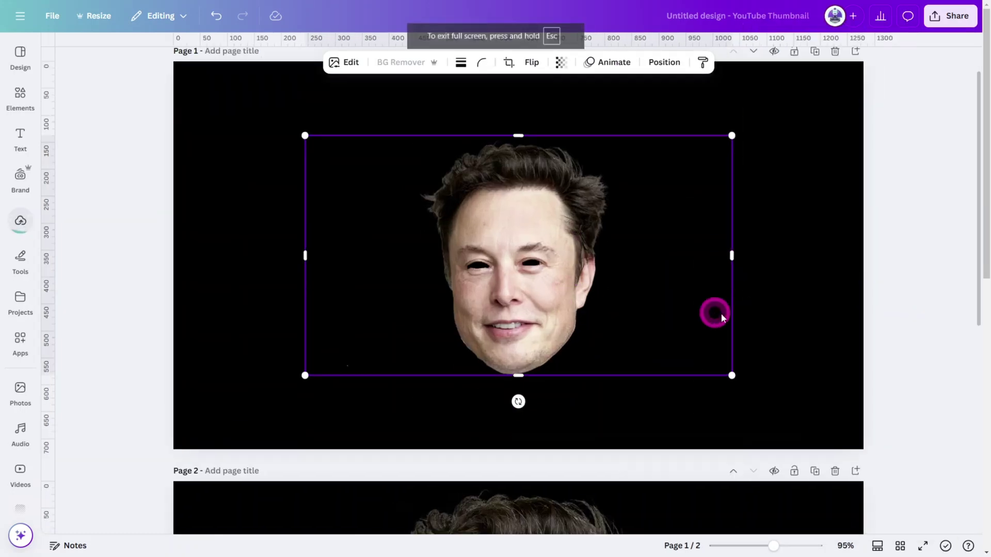
Enlarge the flattened eyeless head image on page 1 until it fills the page
{"action": "left_click", "coordinate": [919, 335]}
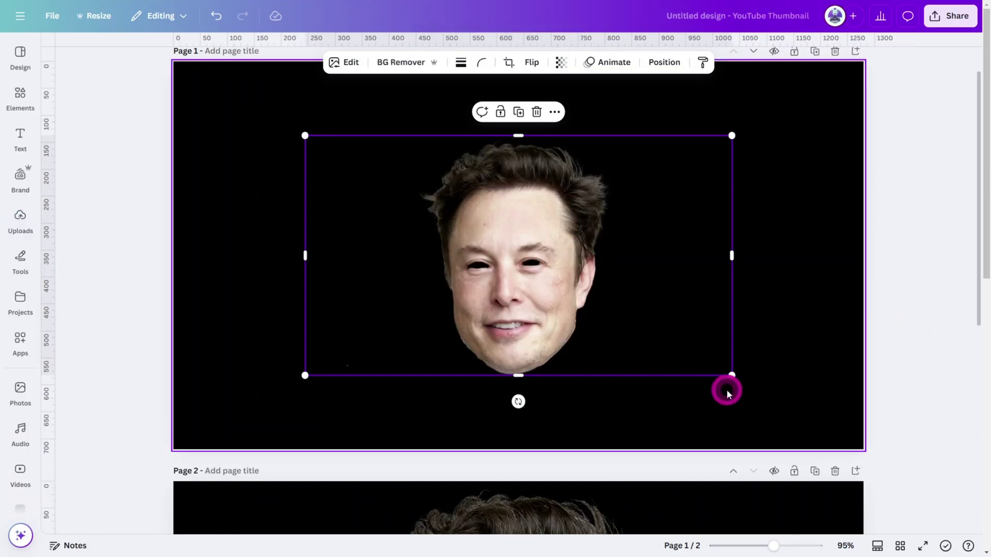
{"action": "left_click_drag", "start_coordinate": [732, 376], "coordinate": [867, 447]}
{"action": "left_click", "coordinate": [894, 410]}
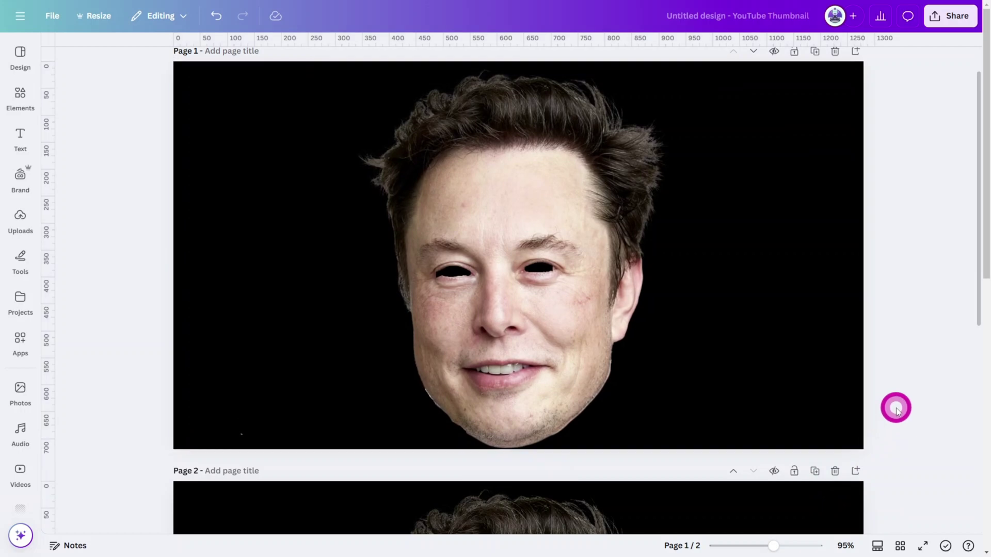
Copy the right-side face piece from page 2 to page 1 and place it beneath the flattened head
{"action": "scroll", "coordinate": [898, 403], "scroll_direction": "down", "scroll_amount": 7}
{"action": "left_click", "coordinate": [560, 365]}
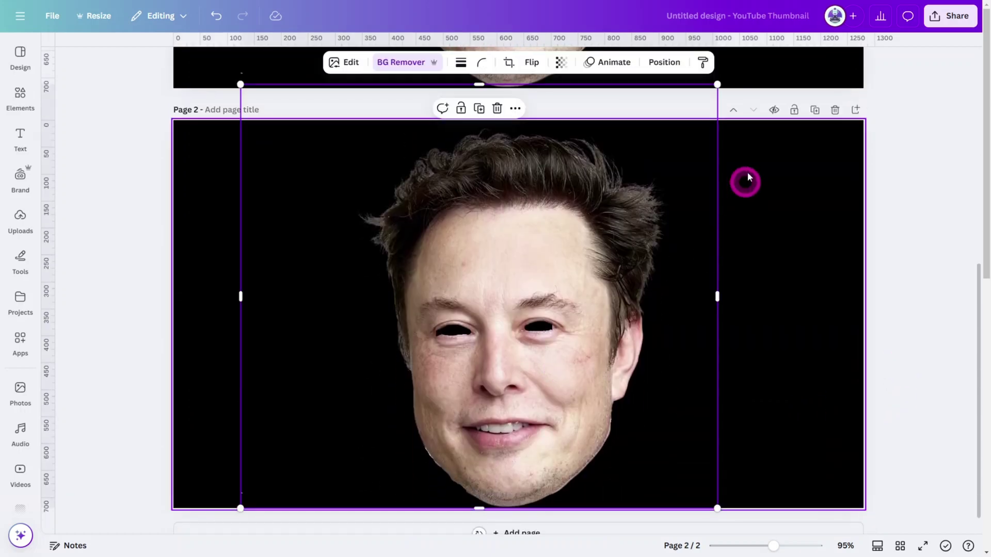
{"action": "left_click", "coordinate": [664, 62]}
{"action": "left_click", "coordinate": [130, 218]}
{"action": "key", "text": "ctrl+c"}
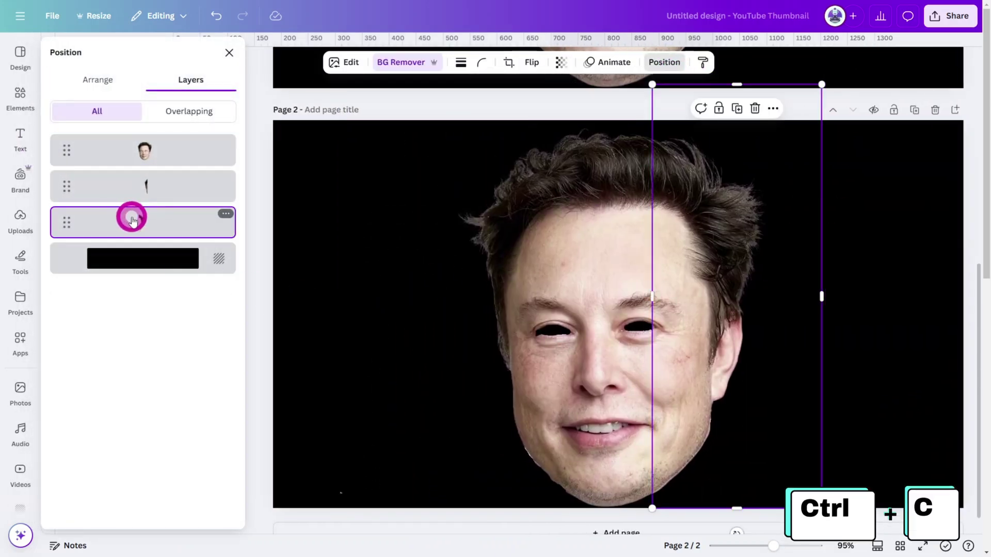
{"action": "scroll", "coordinate": [870, 323], "scroll_direction": "up", "scroll_amount": 5}
{"action": "scroll", "coordinate": [870, 323], "scroll_direction": "up", "scroll_amount": 2}
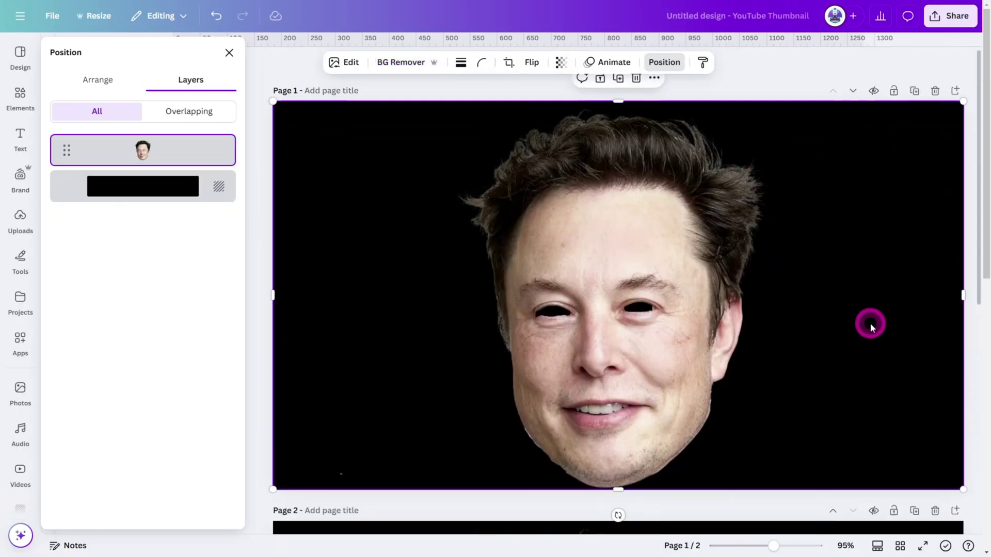
{"action": "key", "text": "ctrl+v"}
{"action": "left_click_drag", "start_coordinate": [135, 161], "coordinate": [130, 211]}
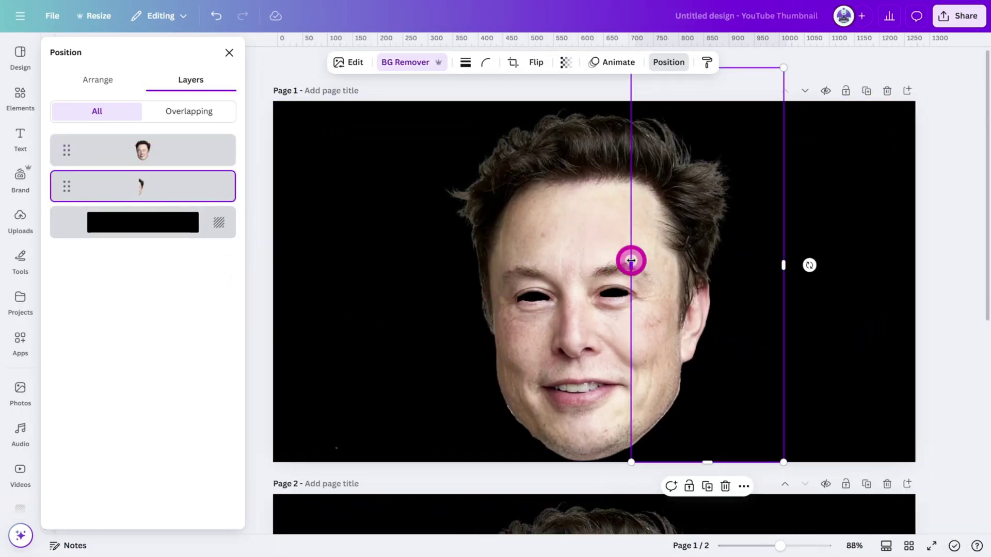
Extend the pasted face piece's left crop edge inward so it fills the outer corner of the right eye hole
{"action": "mouse_move", "coordinate": [629, 262]}
{"action": "left_mouse_down"}
{"action": "mouse_move", "coordinate": [642, 266]}
{"action": "mouse_move", "coordinate": [632, 268]}
{"action": "left_mouse_up"}
{"action": "scroll", "coordinate": [624, 305], "scroll_direction": "up", "scroll_amount": 5}
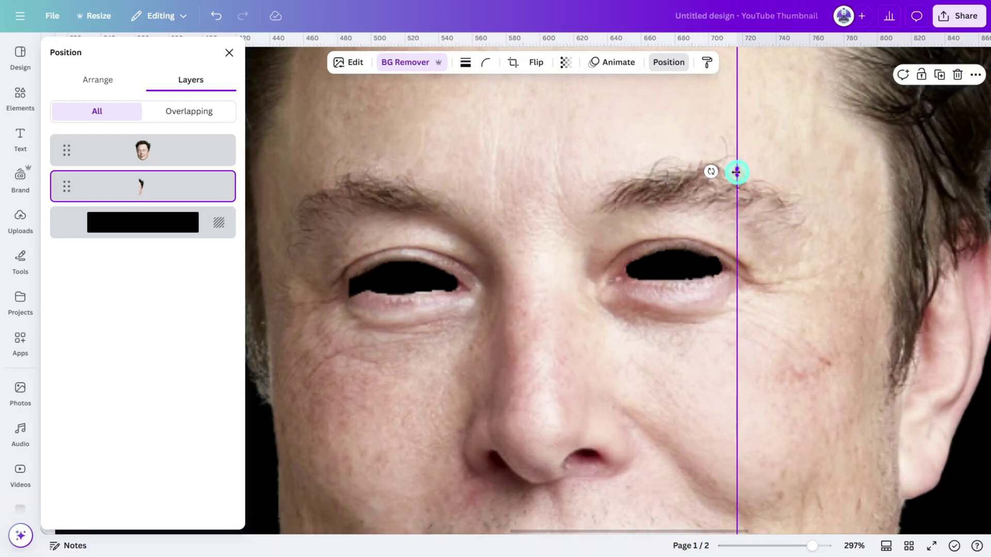
{"action": "left_click_drag", "start_coordinate": [737, 170], "coordinate": [704, 184]}
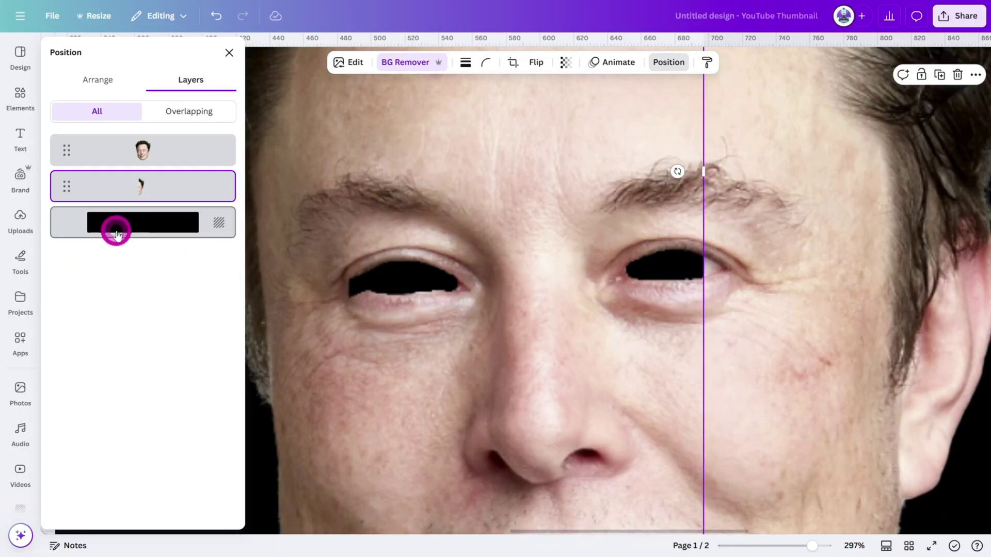
Set the drawing marker to weight 1 and a dark brown (#694540) sampled from the right eye's edge
{"action": "left_click", "coordinate": [16, 263]}
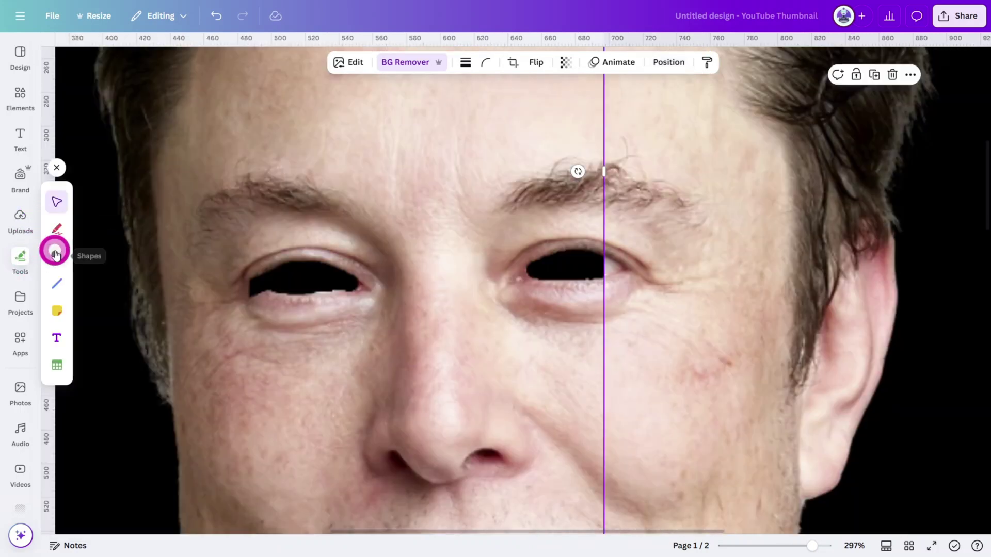
{"action": "left_click", "coordinate": [59, 235]}
{"action": "left_click", "coordinate": [99, 247]}
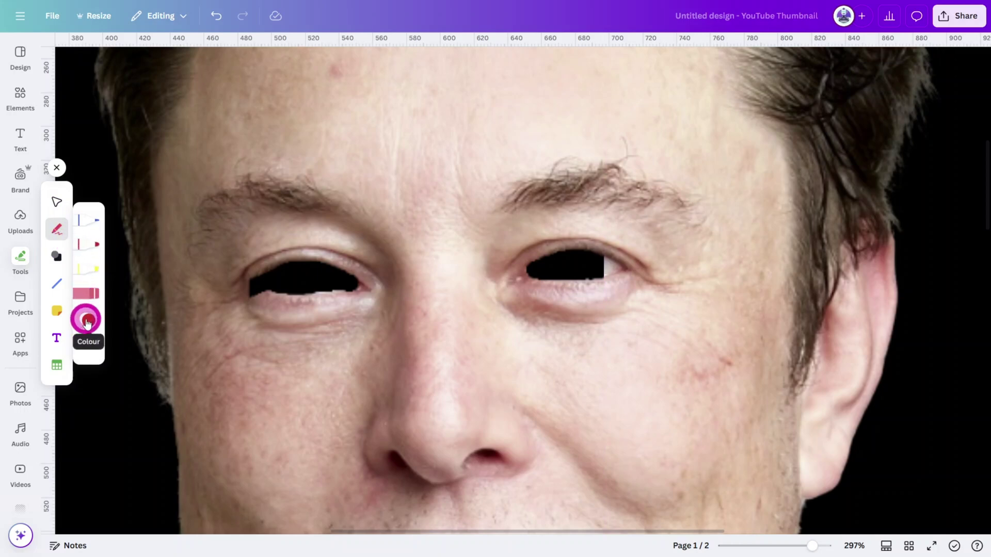
{"action": "left_click", "coordinate": [87, 322]}
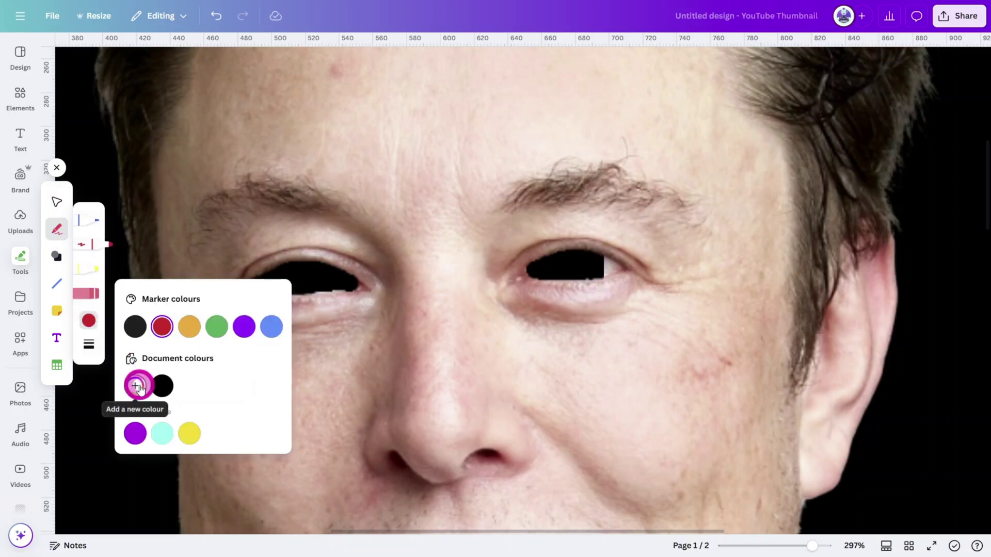
{"action": "left_click", "coordinate": [136, 385]}
{"action": "left_click", "coordinate": [283, 499]}
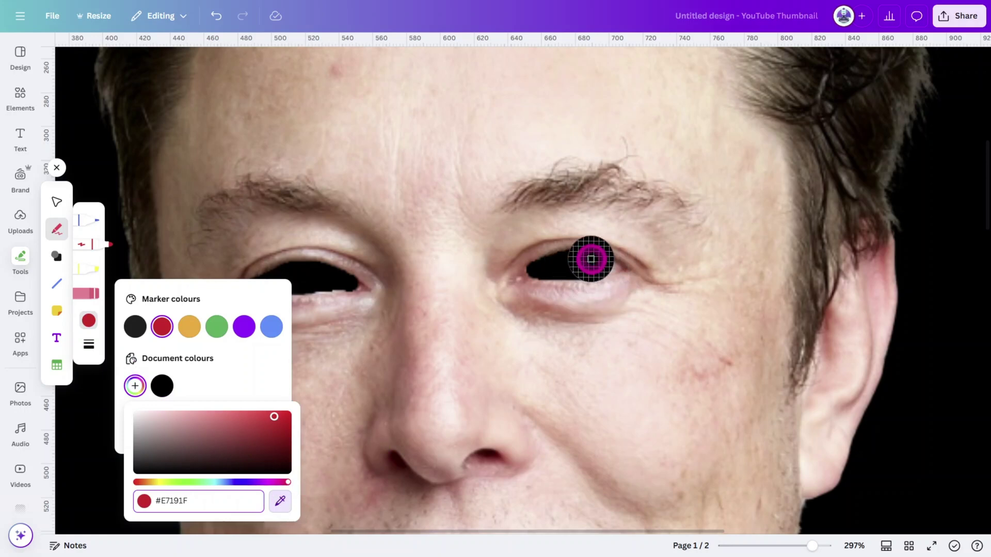
{"action": "left_click", "coordinate": [585, 279]}
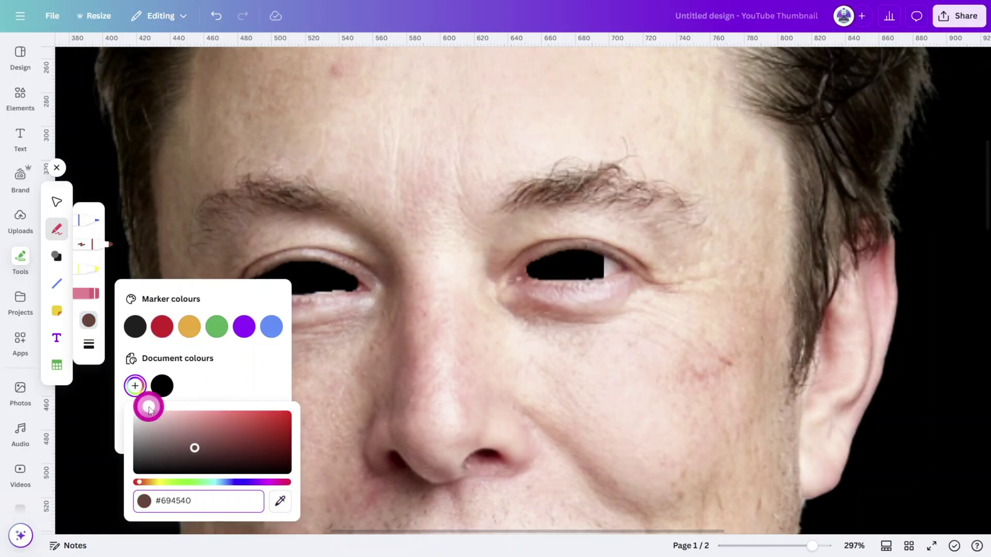
{"action": "left_click", "coordinate": [89, 344]}
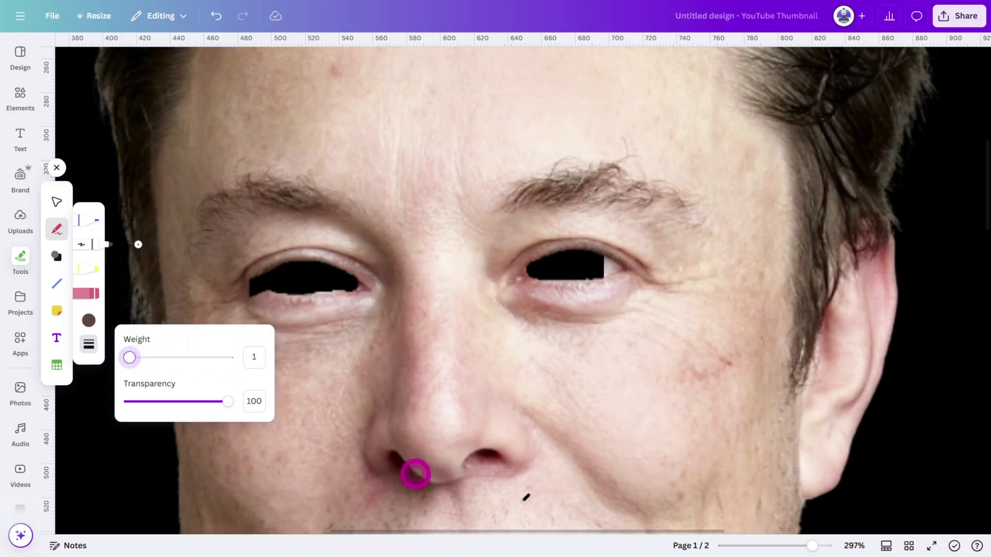
Draw with the marker over the straight cut edge at the right eye's outer corner
{"action": "scroll", "coordinate": [617, 266], "scroll_direction": "up", "scroll_amount": 5}
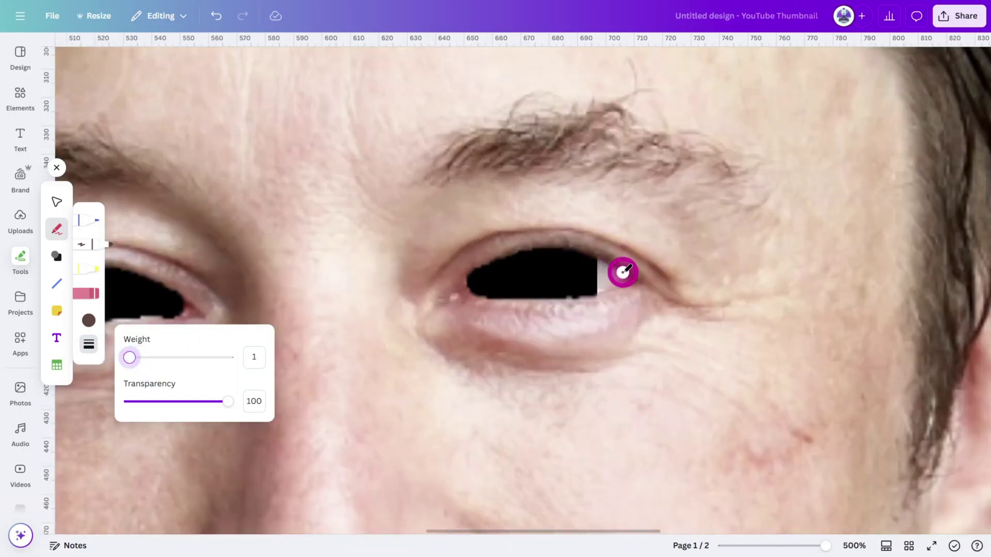
{"action": "scroll", "coordinate": [621, 289], "scroll_direction": "up", "scroll_amount": 1}
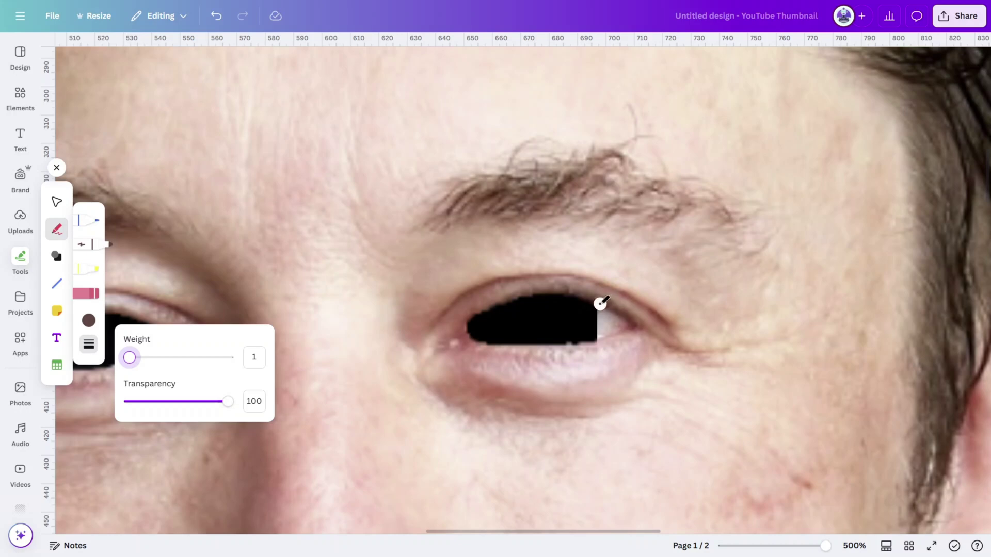
{"action": "left_click", "coordinate": [599, 303]}
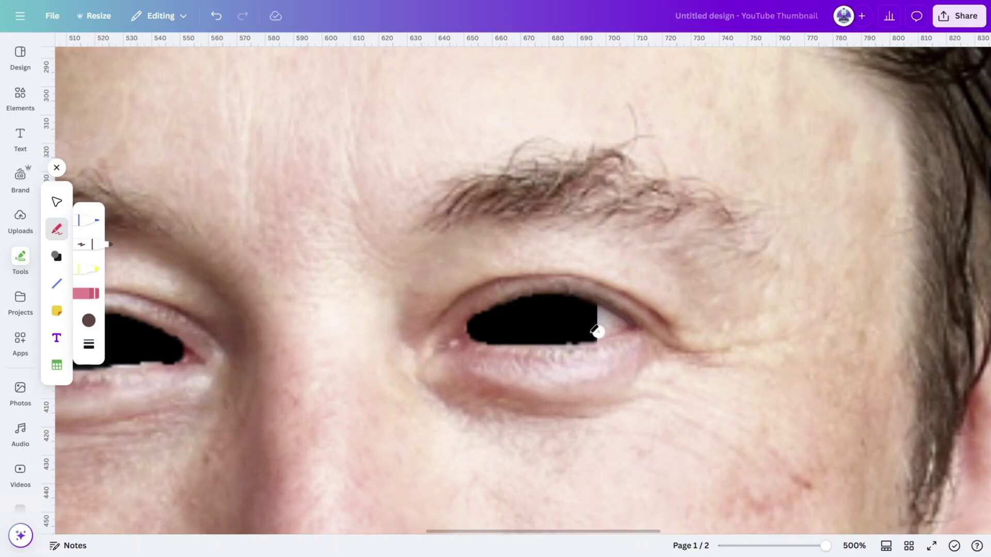
{"action": "scroll", "coordinate": [453, 364], "scroll_direction": "down", "scroll_amount": 2}
Extend the underlying face piece's crop leftward until both original eyes are uncovered
{"action": "left_click", "coordinate": [57, 202]}
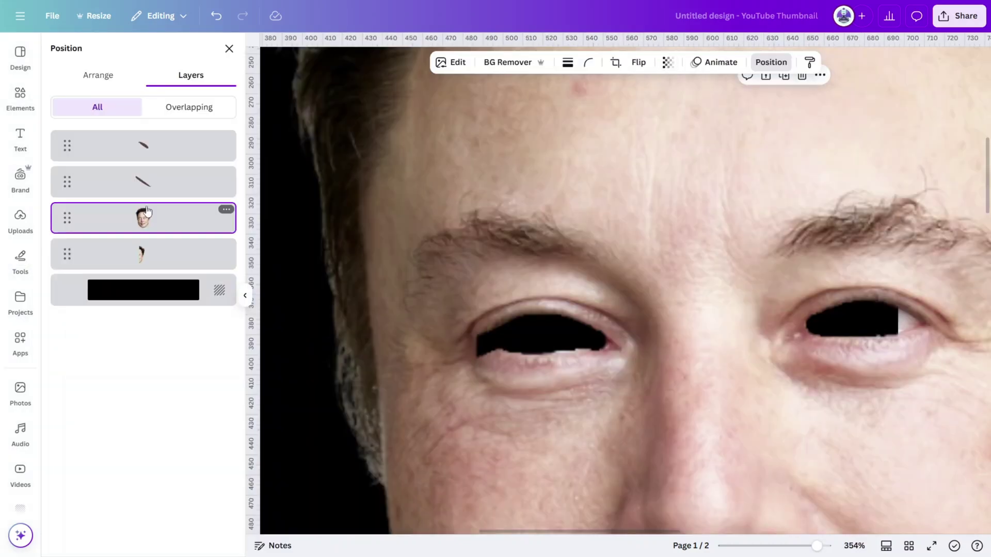
{"action": "left_click", "coordinate": [143, 254]}
{"action": "mouse_move", "coordinate": [899, 208]}
{"action": "left_mouse_down"}
{"action": "mouse_move", "coordinate": [934, 211]}
{"action": "mouse_move", "coordinate": [467, 274]}
{"action": "left_mouse_up"}
Sample marker colours from the skin around the left eye's outer corner and draw a short stroke at that corner
{"action": "left_click", "coordinate": [19, 262]}
{"action": "left_click", "coordinate": [57, 228]}
{"action": "left_click", "coordinate": [89, 320]}
{"action": "scroll", "coordinate": [279, 335], "scroll_direction": "up", "scroll_amount": 2}
{"action": "scroll", "coordinate": [356, 361], "scroll_direction": "down", "scroll_amount": 3}
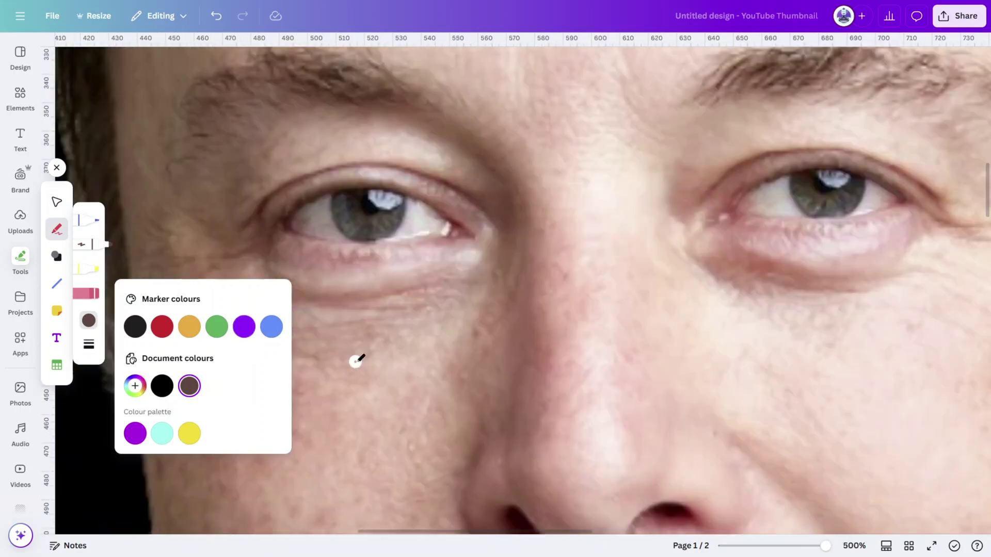
{"action": "left_click", "coordinate": [135, 386]}
{"action": "left_click", "coordinate": [280, 501]}
{"action": "left_click", "coordinate": [276, 165]}
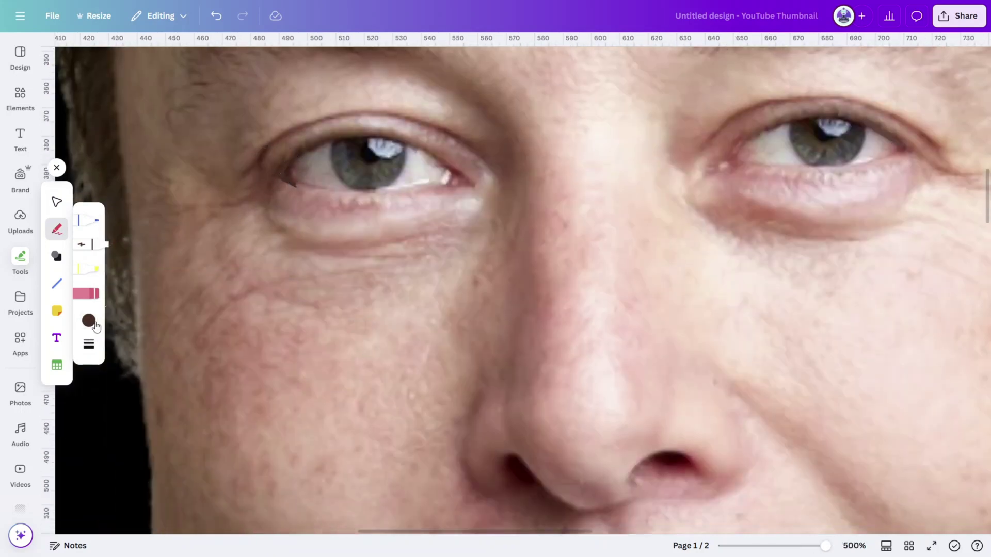
{"action": "left_click", "coordinate": [89, 320]}
{"action": "left_click", "coordinate": [279, 500]}
{"action": "left_click", "coordinate": [288, 176]}
Crop the underlying face piece back to the right eye's outer corner so both eye holes are empty, and deselect it
{"action": "left_click", "coordinate": [57, 202]}
{"action": "left_click", "coordinate": [668, 62]}
{"action": "scroll", "coordinate": [653, 226], "scroll_direction": "down", "scroll_amount": 3}
{"action": "left_click", "coordinate": [163, 336]}
{"action": "left_click_drag", "start_coordinate": [558, 131], "coordinate": [903, 130]}
{"action": "scroll", "coordinate": [601, 220], "scroll_direction": "up", "scroll_amount": 3}
{"action": "left_click", "coordinate": [601, 221]}
Fill the gap at the left eye's outer corner with marker strokes in brown tones sampled from the surrounding skin
{"action": "left_click", "coordinate": [20, 260]}
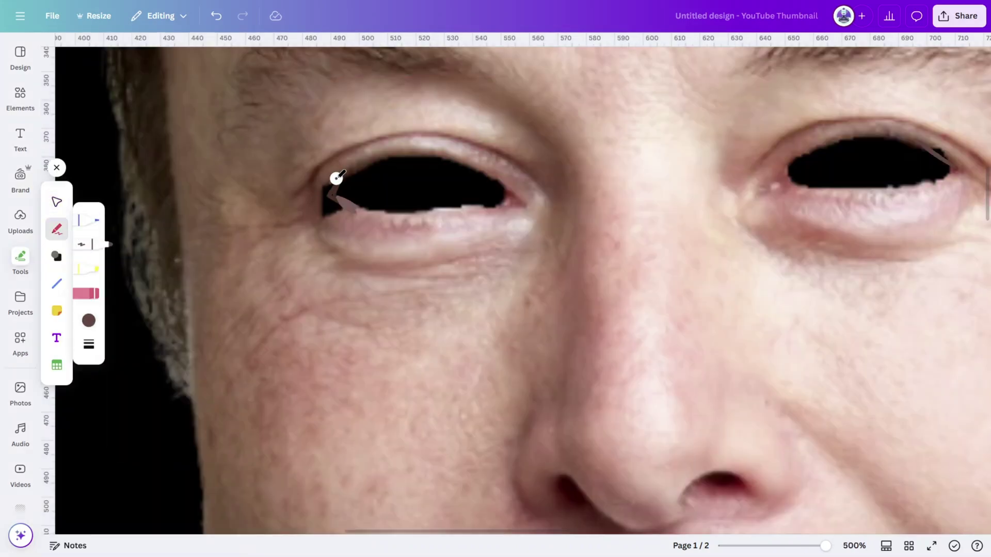
{"action": "left_click", "coordinate": [89, 321]}
{"action": "left_click_drag", "start_coordinate": [338, 210], "coordinate": [321, 216]}
{"action": "left_click", "coordinate": [89, 320]}
{"action": "left_click", "coordinate": [326, 204]}
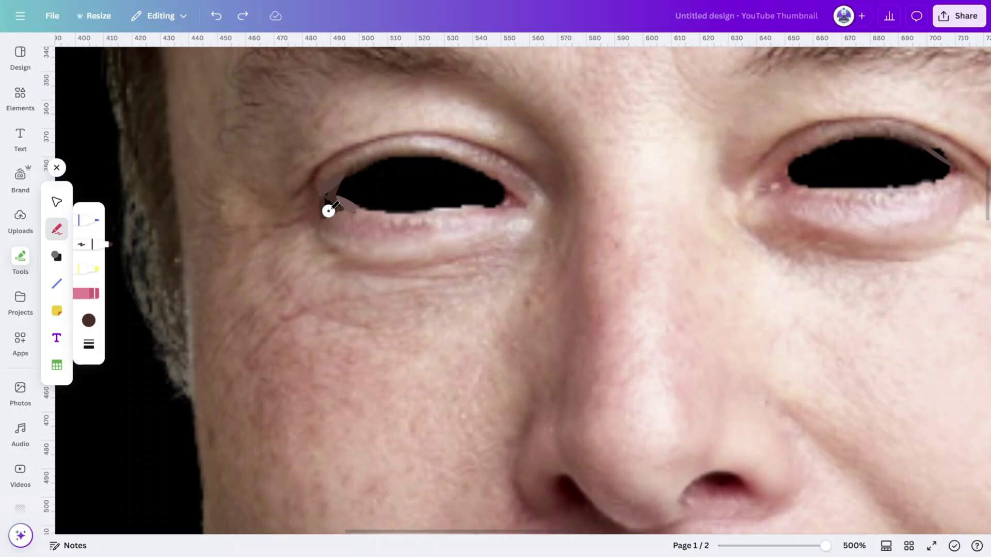
{"action": "scroll", "coordinate": [289, 245], "scroll_direction": "down", "scroll_amount": 5}
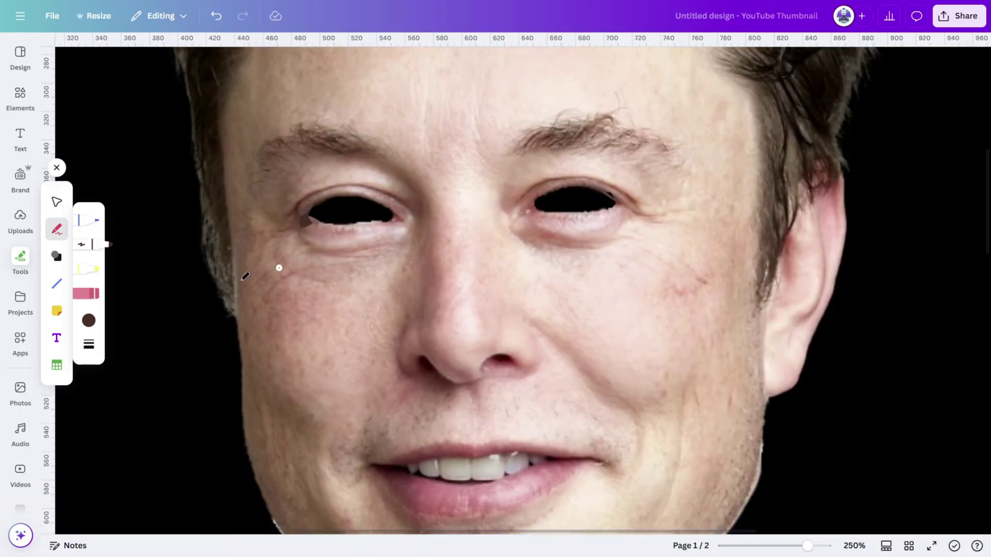
Sample the dark brown #5F4641 at the right eye and draw a marker stroke along its upper outer edge
{"action": "left_click", "coordinate": [89, 321]}
{"action": "left_click", "coordinate": [134, 385]}
{"action": "left_click", "coordinate": [278, 502]}
{"action": "left_click", "coordinate": [610, 198]}
{"action": "scroll", "coordinate": [617, 192], "scroll_direction": "up", "scroll_amount": 5}
{"action": "left_click", "coordinate": [597, 191]}
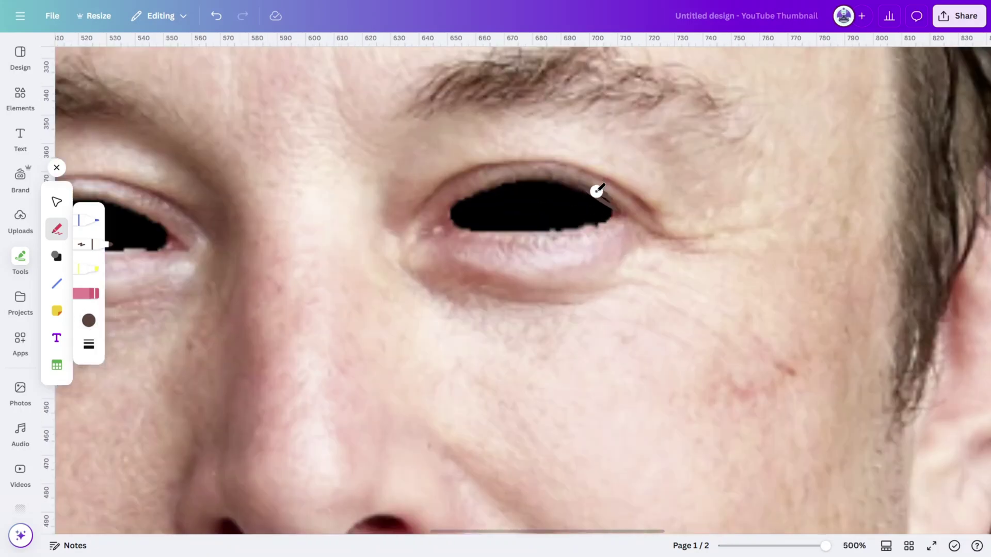
Sample the pinkish skin tone #BC8B88 and smooth the left eye's lower rim near the inner corner with a marker stroke
{"action": "scroll", "coordinate": [562, 253], "scroll_direction": "down", "scroll_amount": 5}
{"action": "scroll", "coordinate": [431, 309], "scroll_direction": "up", "scroll_amount": 5}
{"action": "left_click", "coordinate": [89, 320]}
{"action": "left_click", "coordinate": [135, 385]}
{"action": "left_click", "coordinate": [280, 501]}
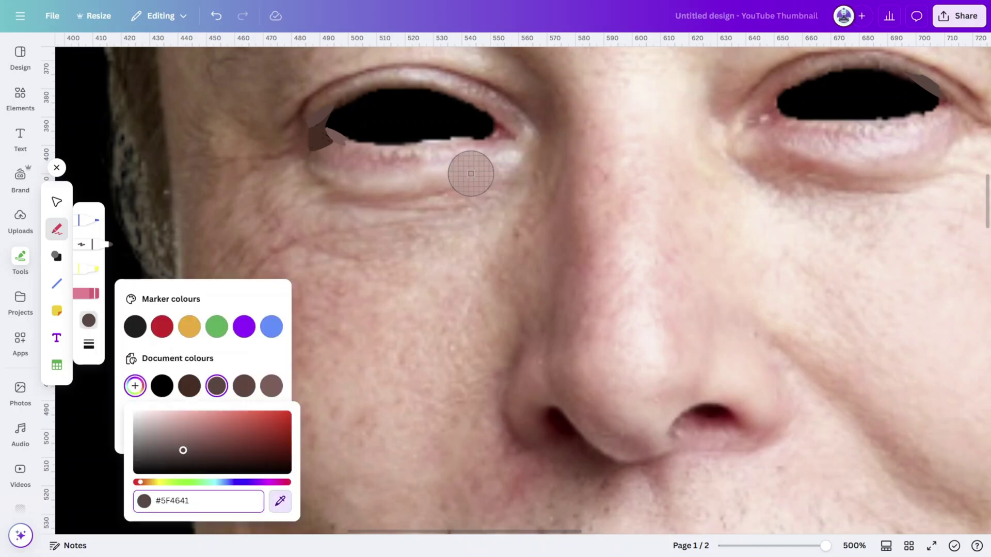
{"action": "left_click", "coordinate": [493, 135]}
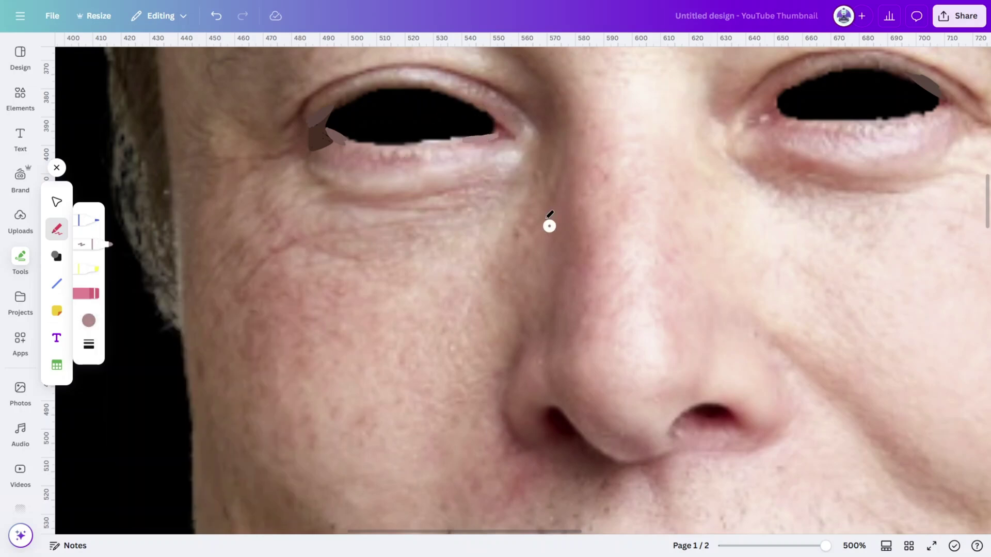
Sample a light pink from the right eye's lower lid and draw a marker stroke along the outer half of its lower rim
{"action": "scroll", "coordinate": [516, 135], "scroll_direction": "down", "scroll_amount": 5}
{"action": "scroll", "coordinate": [586, 166], "scroll_direction": "up", "scroll_amount": 5}
{"action": "left_click", "coordinate": [89, 320]}
{"action": "left_click", "coordinate": [135, 385]}
{"action": "left_click", "coordinate": [279, 499]}
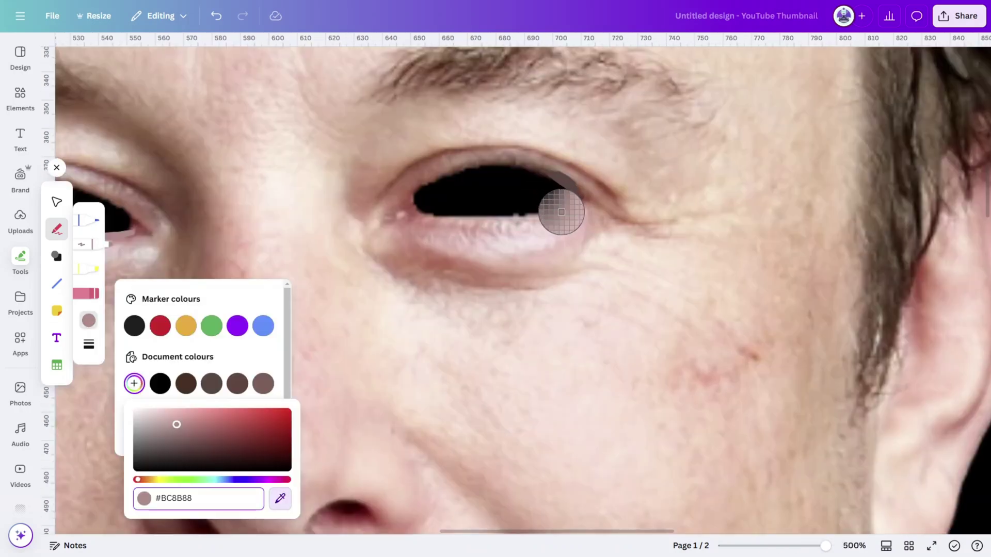
{"action": "left_click", "coordinate": [550, 212]}
{"action": "mouse_move", "coordinate": [548, 212]}
{"action": "left_mouse_down"}
{"action": "mouse_move", "coordinate": [561, 209]}
{"action": "mouse_move", "coordinate": [524, 215]}
{"action": "left_mouse_up"}
Stop drawing and crop the face piece's left edge from the right eye's outer corner back to the temple
{"action": "scroll", "coordinate": [377, 249], "scroll_direction": "down", "scroll_amount": 5}
{"action": "key", "text": "Escape"}
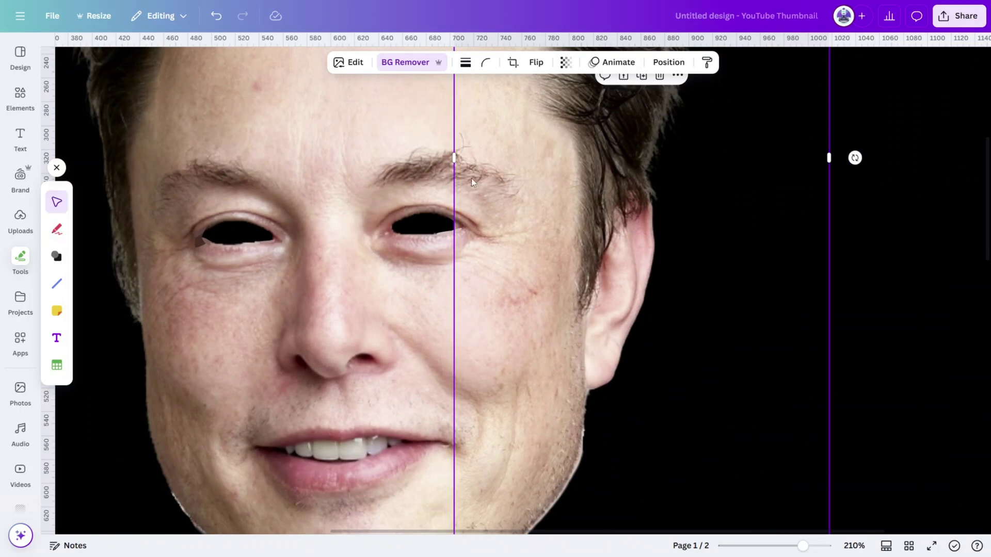
{"action": "left_click_drag", "start_coordinate": [454, 155], "coordinate": [525, 155]}
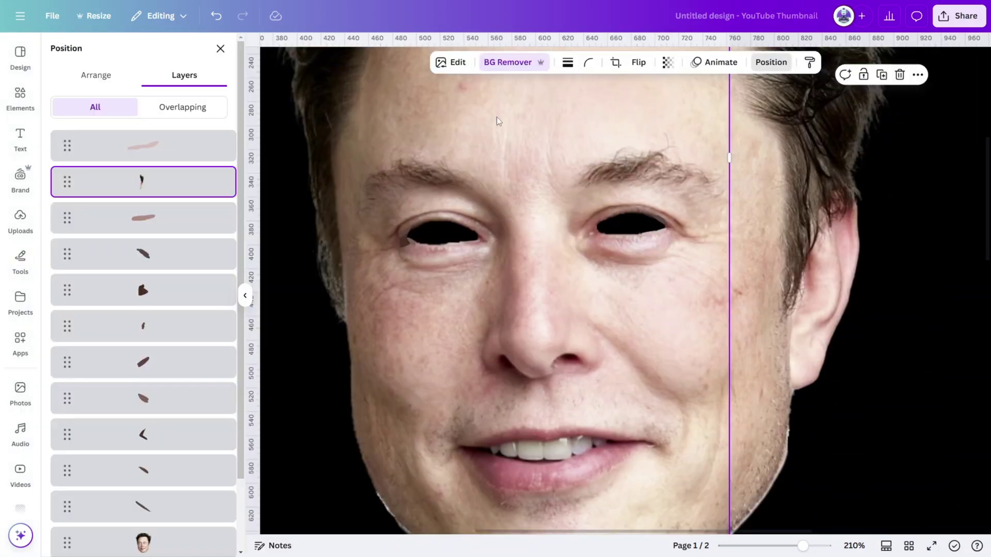
Group all the marker strokes and move the group directly beneath the main head layer
{"action": "left_click", "coordinate": [172, 154]}
{"action": "scroll", "coordinate": [172, 232], "scroll_direction": "down", "scroll_amount": 1}
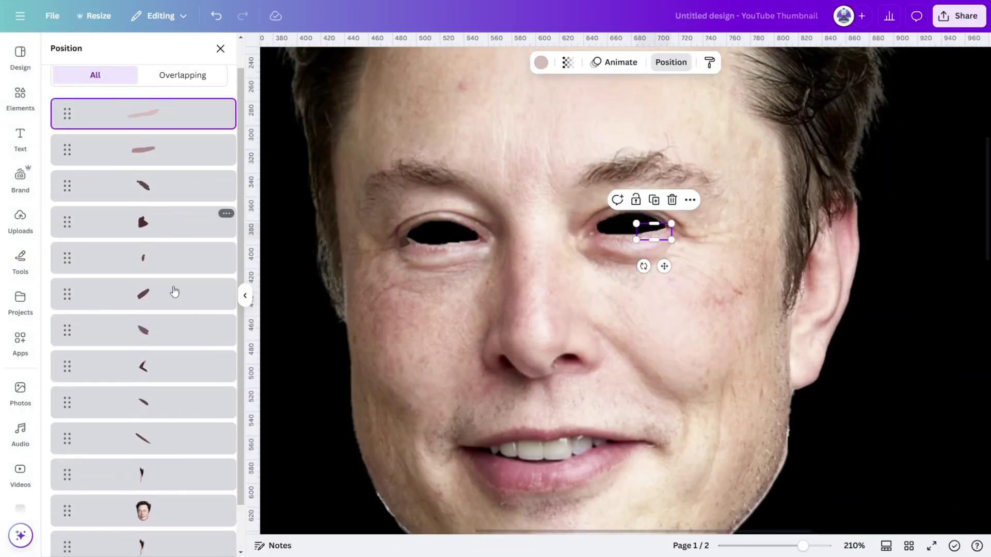
{"action": "left_click", "coordinate": [184, 449], "text": "shift"}
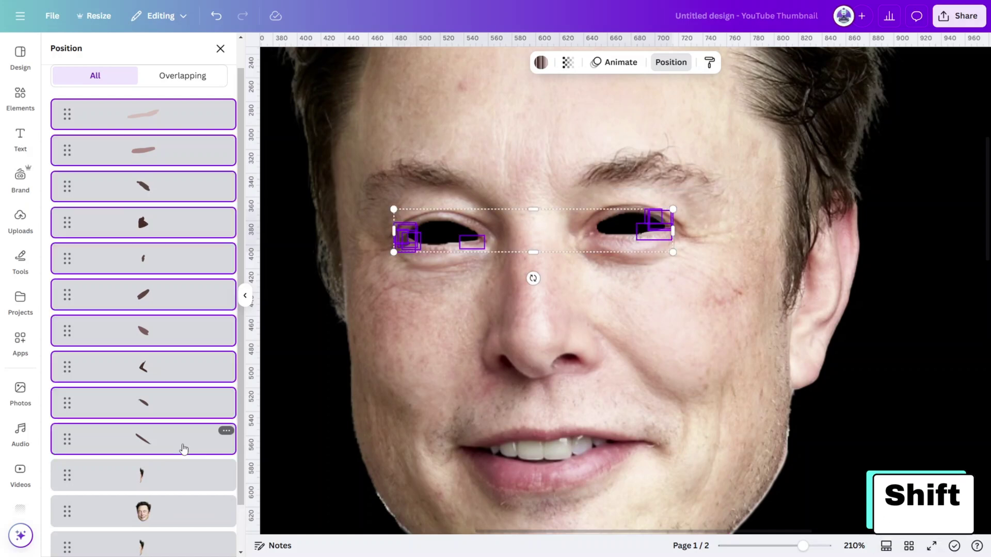
{"action": "key", "text": "ctrl+g"}
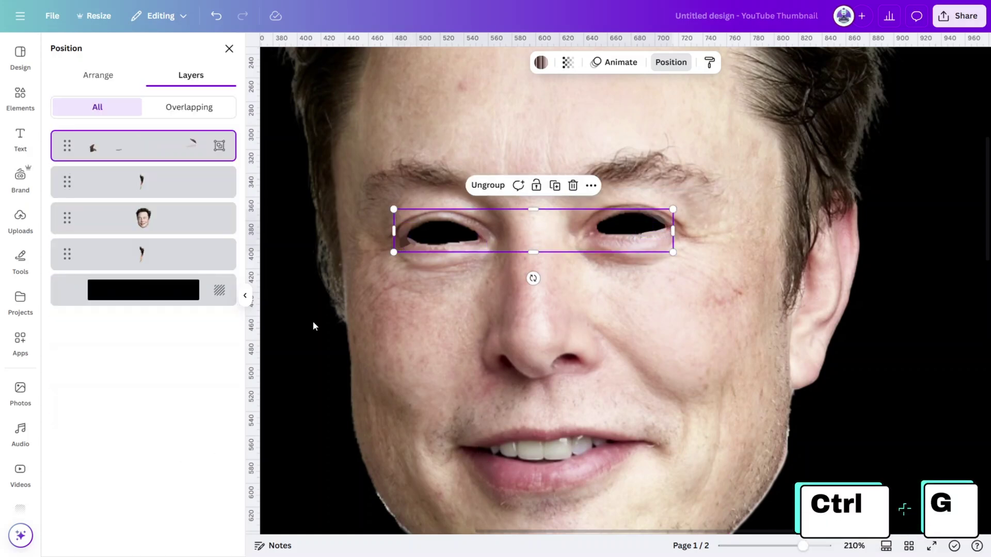
{"action": "left_click_drag", "start_coordinate": [126, 145], "coordinate": [134, 233]}
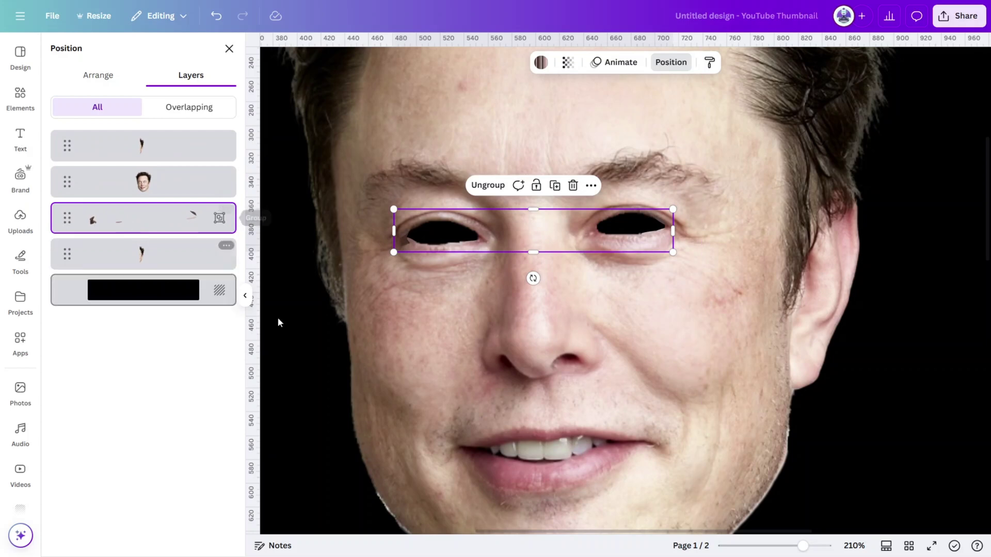
Download only page 1 as a PNG with a transparent background
{"action": "scroll", "coordinate": [613, 373], "scroll_direction": "down", "scroll_amount": 5}
{"action": "left_click", "coordinate": [612, 378]}
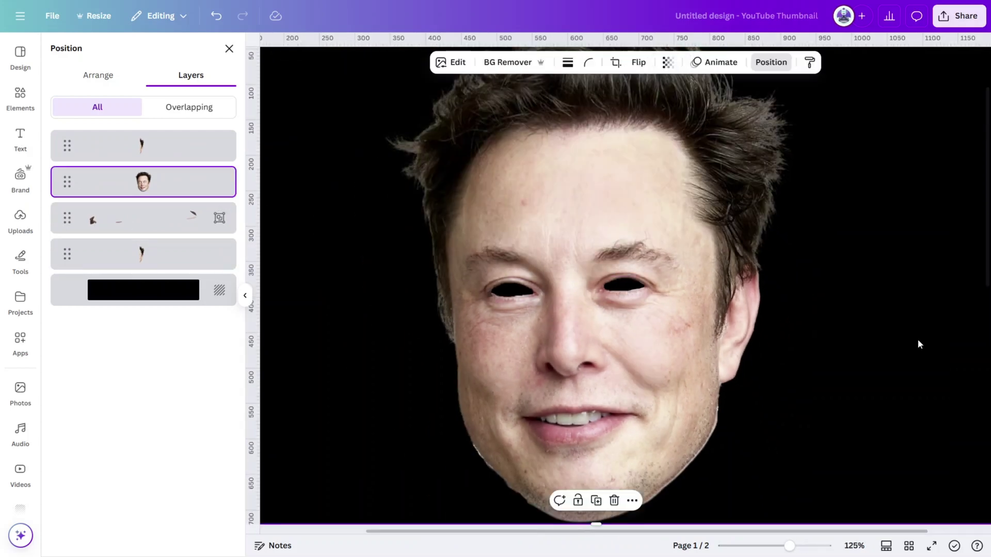
{"action": "scroll", "coordinate": [921, 340], "scroll_direction": "down", "scroll_amount": 4}
{"action": "scroll", "coordinate": [867, 299], "scroll_direction": "up", "scroll_amount": 4}
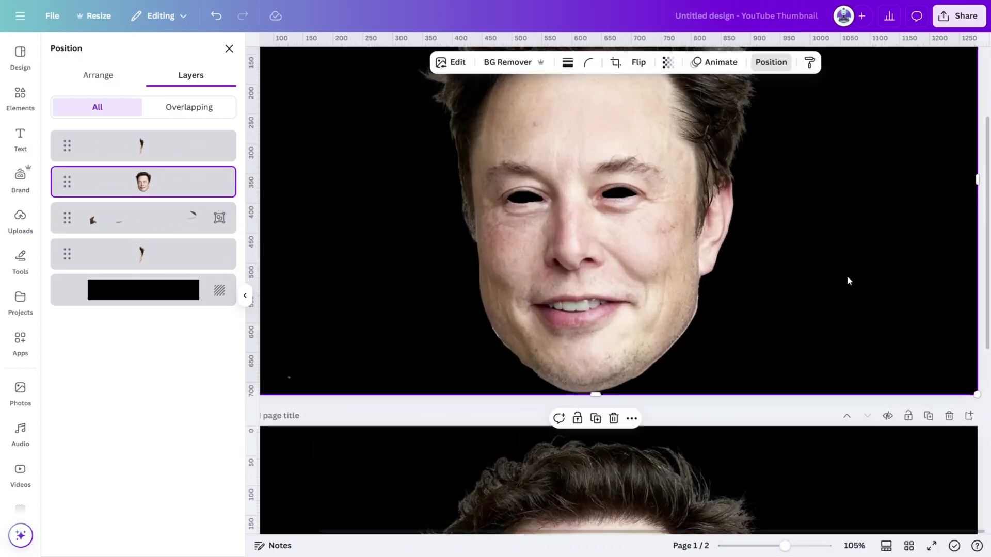
{"action": "left_click", "coordinate": [952, 30]}
{"action": "left_click", "coordinate": [784, 242]}
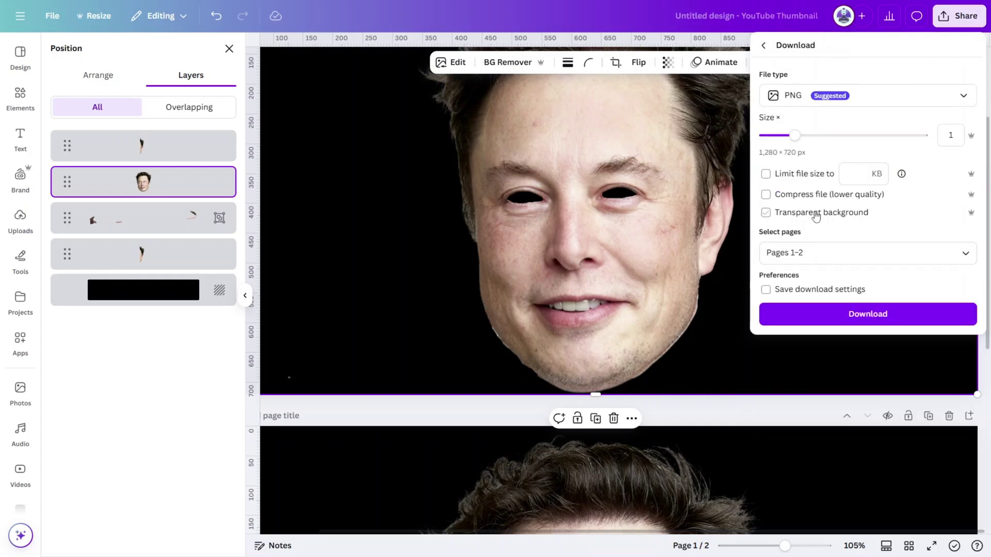
{"action": "left_click", "coordinate": [969, 261]}
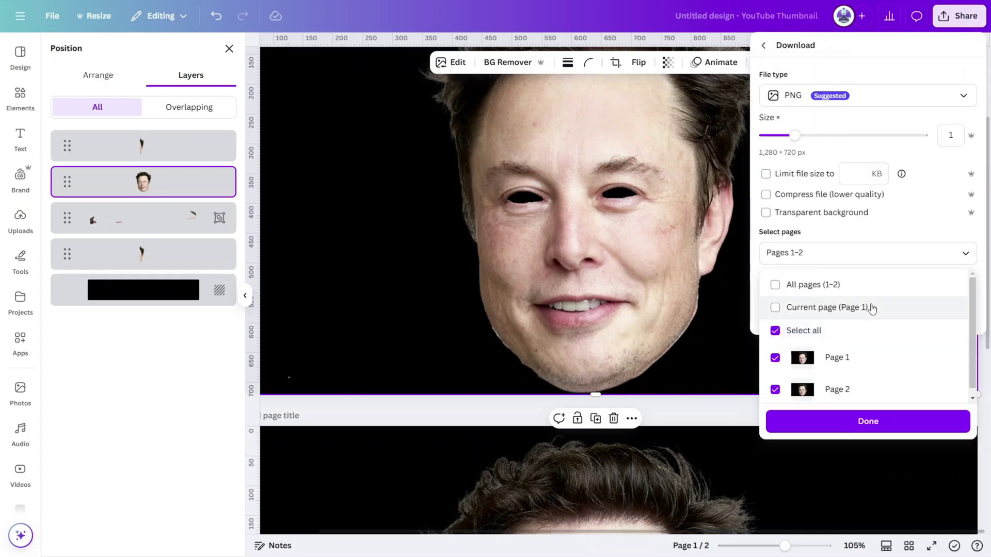
{"action": "left_click", "coordinate": [839, 335]}
{"action": "left_click", "coordinate": [836, 355]}
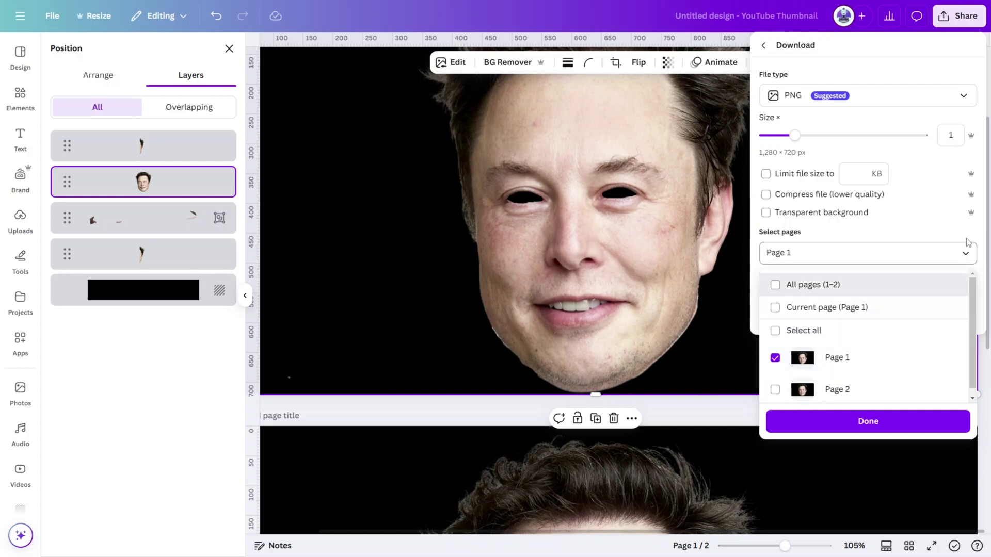
{"action": "left_click", "coordinate": [775, 219]}
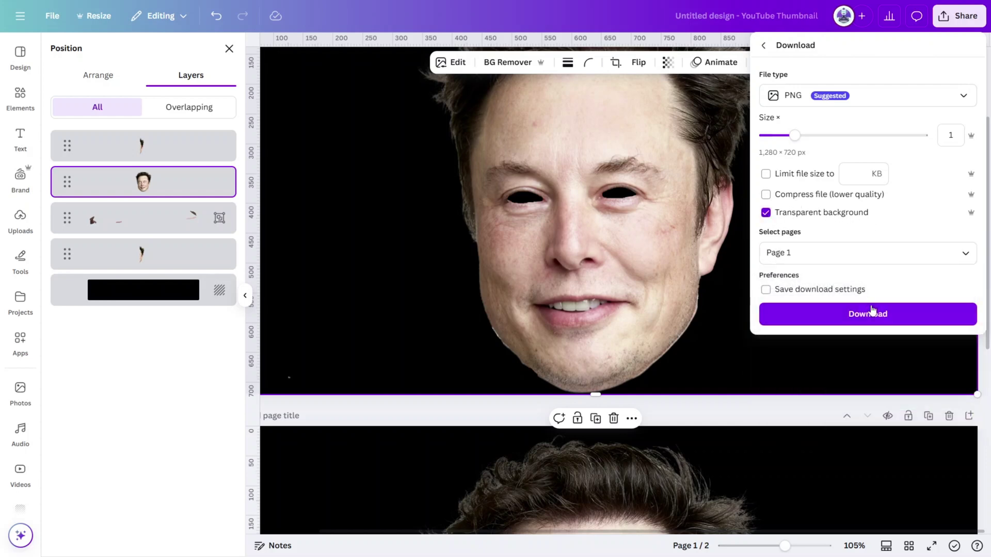
{"action": "left_click", "coordinate": [873, 311]}
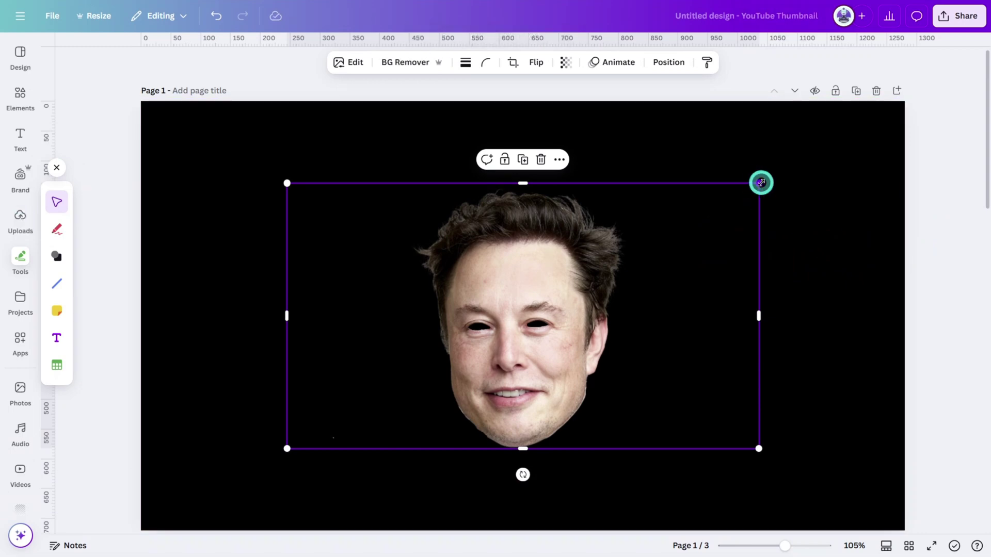
Deselect the placed head image and search the photos for "hand holding abstract passport"
{"action": "left_click", "coordinate": [893, 161]}
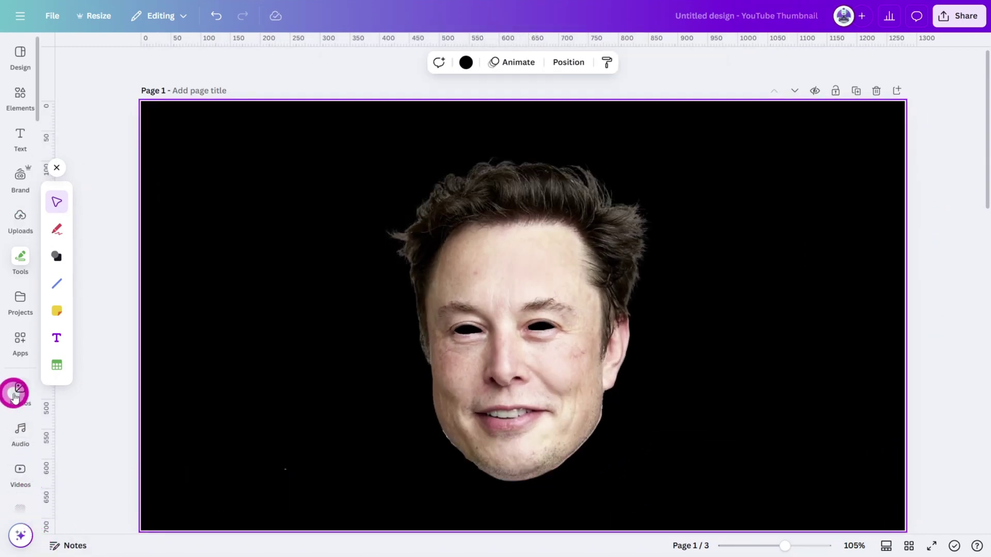
{"action": "left_click", "coordinate": [21, 391]}
{"action": "left_click", "coordinate": [135, 55]}
{"action": "type", "text": "hAND HO"}
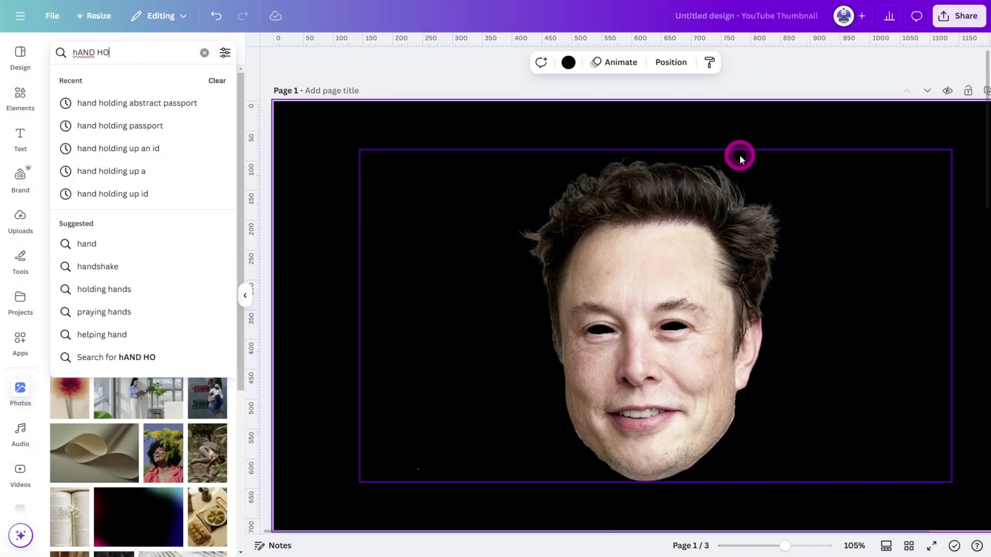
{"action": "type", "text": "LDING ABSTRACT PASSPORT"}
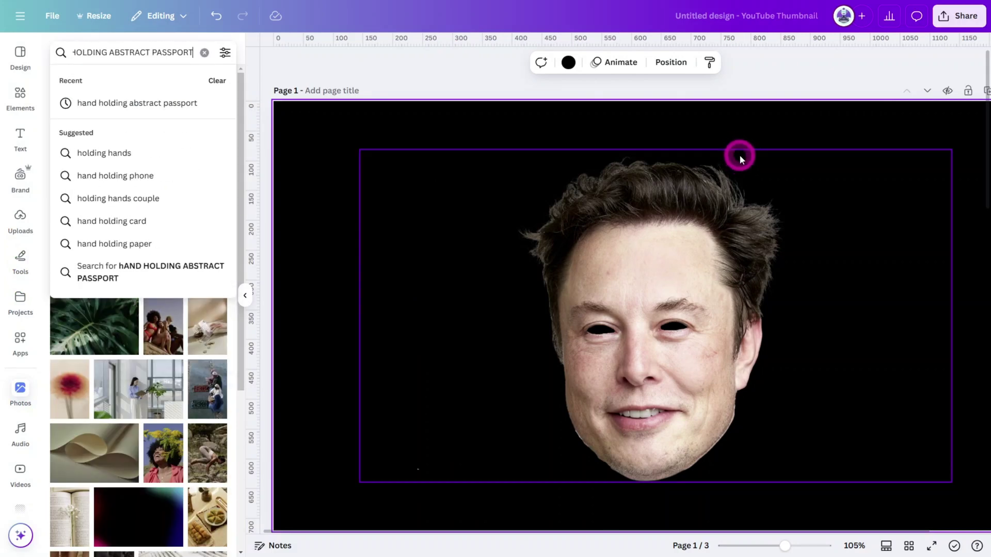
{"action": "key", "text": "Return"}
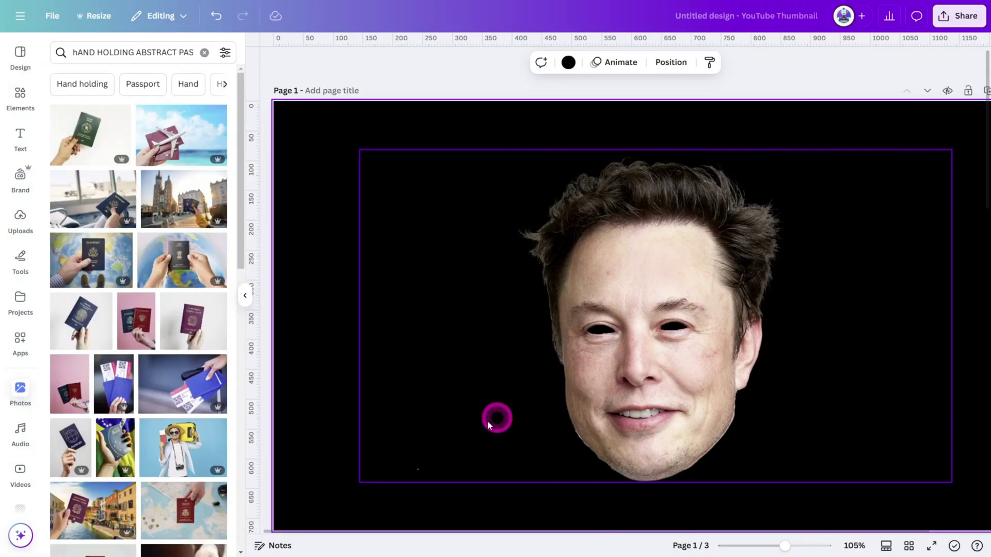
Insert the photo of a raised hand holding a navy passport, remove its background and place it left of the head
{"action": "left_click", "coordinate": [64, 459]}
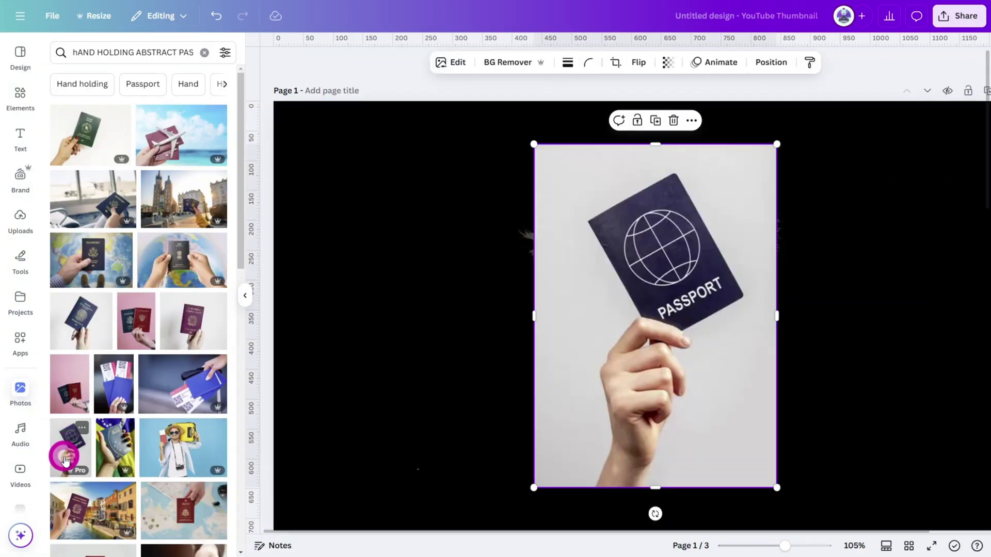
{"action": "left_click", "coordinate": [503, 62]}
{"action": "left_click_drag", "start_coordinate": [736, 312], "coordinate": [467, 322]}
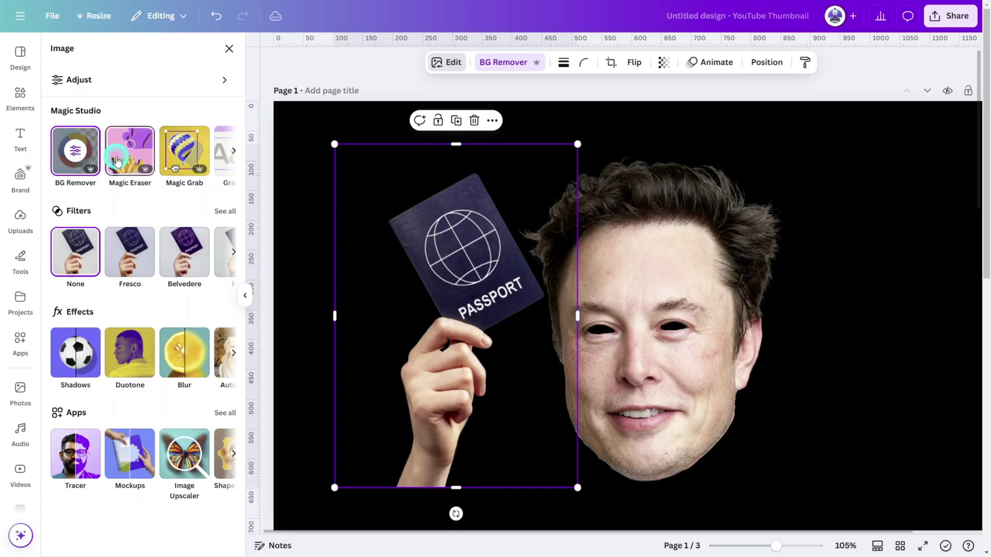
Use Magic Eraser with brush size 1 to erase the strip of passport along the top of the index finger
{"action": "left_click", "coordinate": [116, 161]}
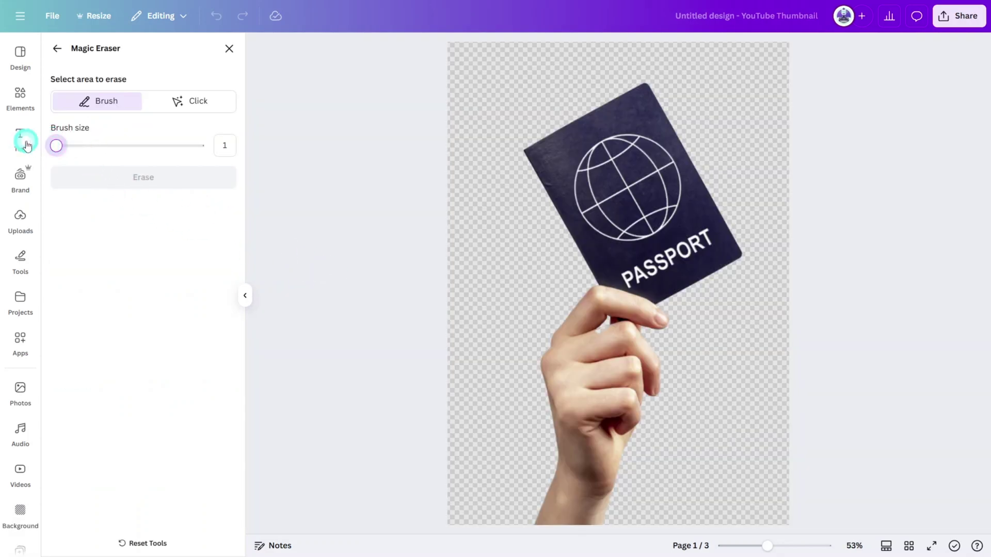
{"action": "scroll", "coordinate": [612, 313], "scroll_direction": "up", "scroll_amount": 10}
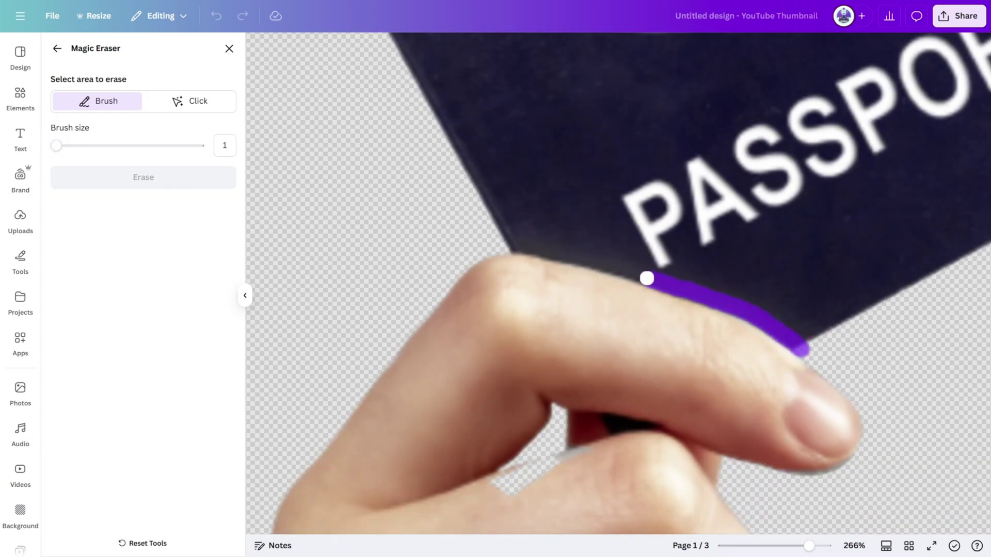
{"action": "left_click_drag", "start_coordinate": [509, 244], "coordinate": [467, 242]}
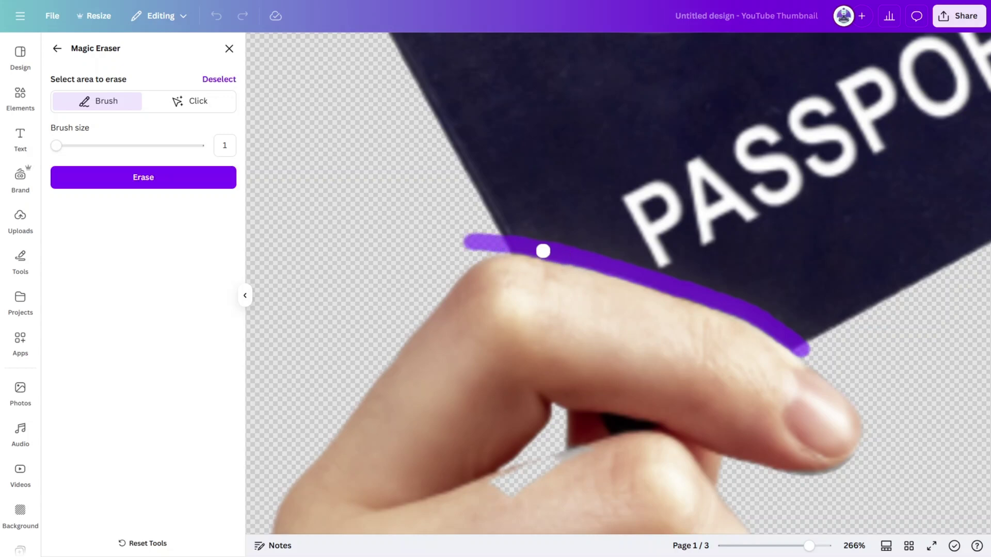
{"action": "left_click", "coordinate": [147, 179]}
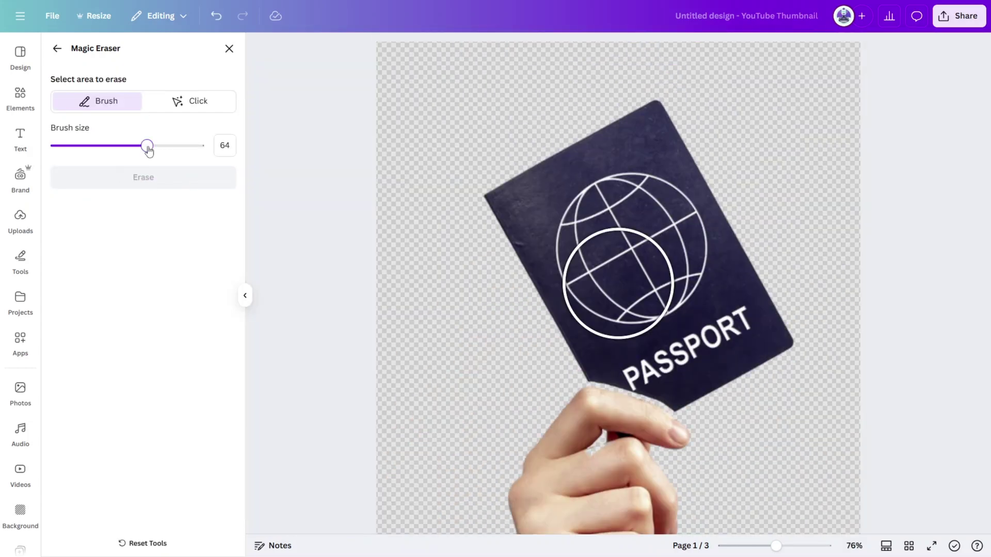
Erase the rest of the passport with Magic Eraser at brush size 64, leaving only the hand, and leave the eraser
{"action": "mouse_move", "coordinate": [454, 217]}
{"action": "left_mouse_down"}
{"action": "mouse_move", "coordinate": [513, 218]}
{"action": "mouse_move", "coordinate": [689, 192]}
{"action": "mouse_move", "coordinate": [757, 316]}
{"action": "mouse_move", "coordinate": [693, 353]}
{"action": "mouse_move", "coordinate": [694, 361]}
{"action": "mouse_move", "coordinate": [601, 328]}
{"action": "mouse_move", "coordinate": [695, 258]}
{"action": "mouse_move", "coordinate": [452, 219]}
{"action": "left_mouse_up"}
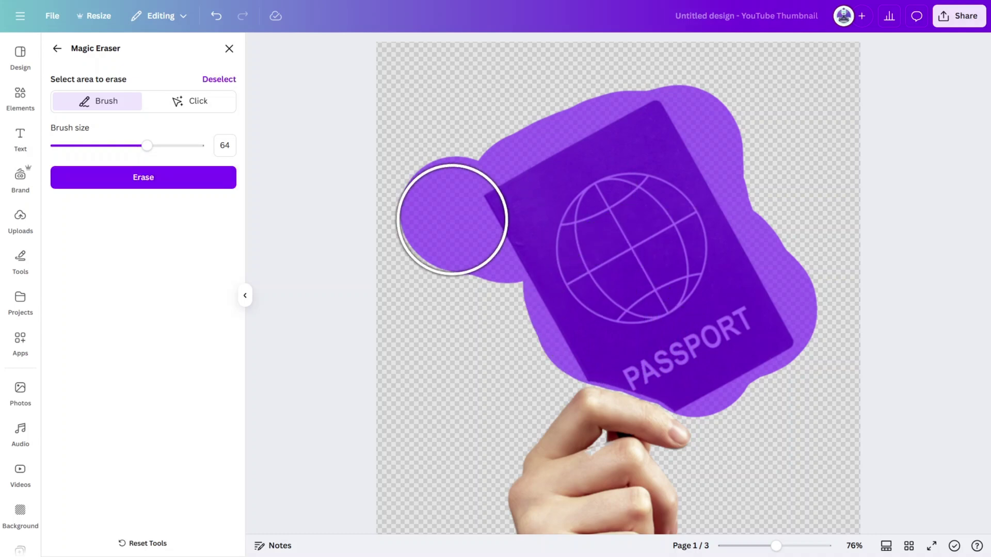
{"action": "left_click", "coordinate": [143, 177]}
{"action": "left_click", "coordinate": [58, 50]}
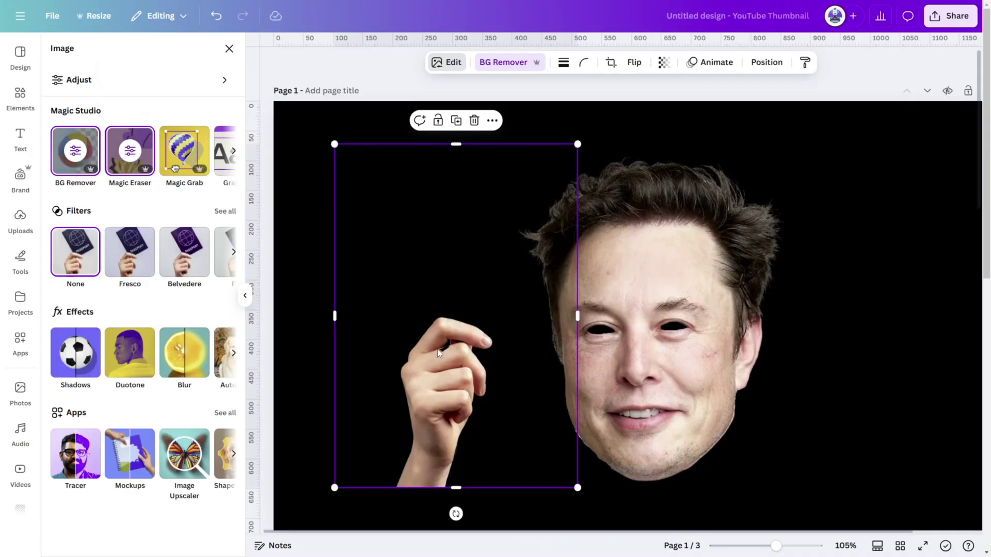
Flip the cut-out hand horizontally
{"action": "scroll", "coordinate": [437, 349], "scroll_direction": "up", "scroll_amount": 5}
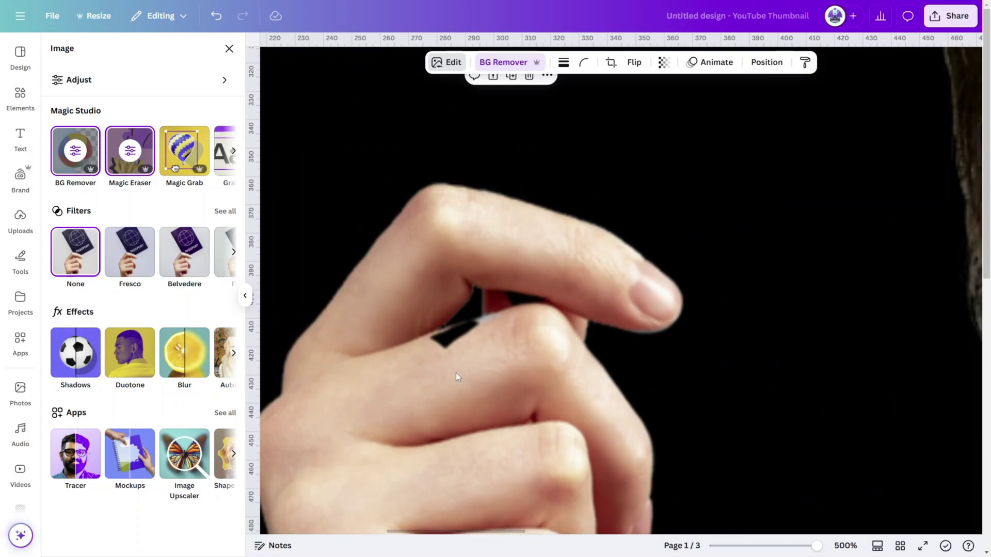
{"action": "scroll", "coordinate": [465, 272], "scroll_direction": "down", "scroll_amount": 5}
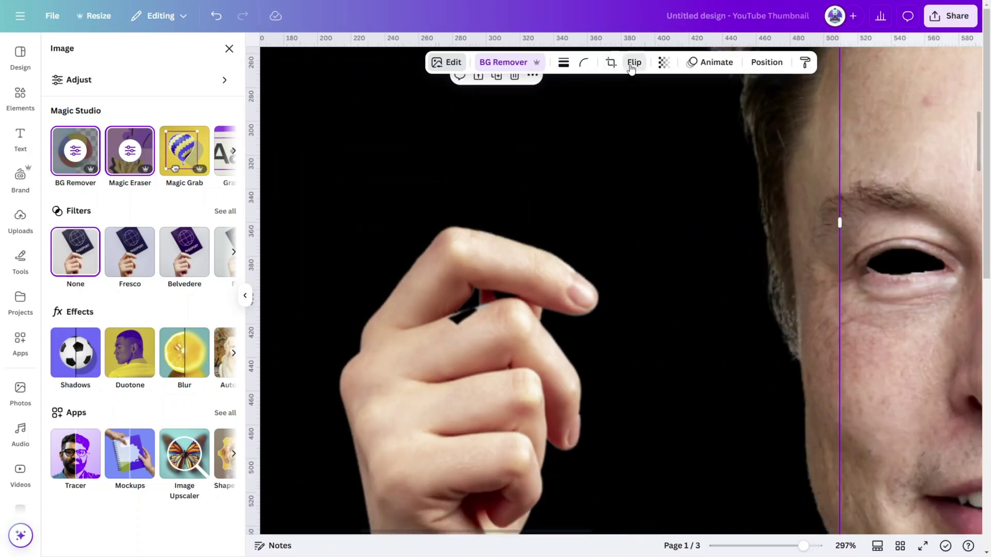
{"action": "left_click", "coordinate": [631, 63]}
{"action": "scroll", "coordinate": [611, 282], "scroll_direction": "down", "scroll_amount": 3}
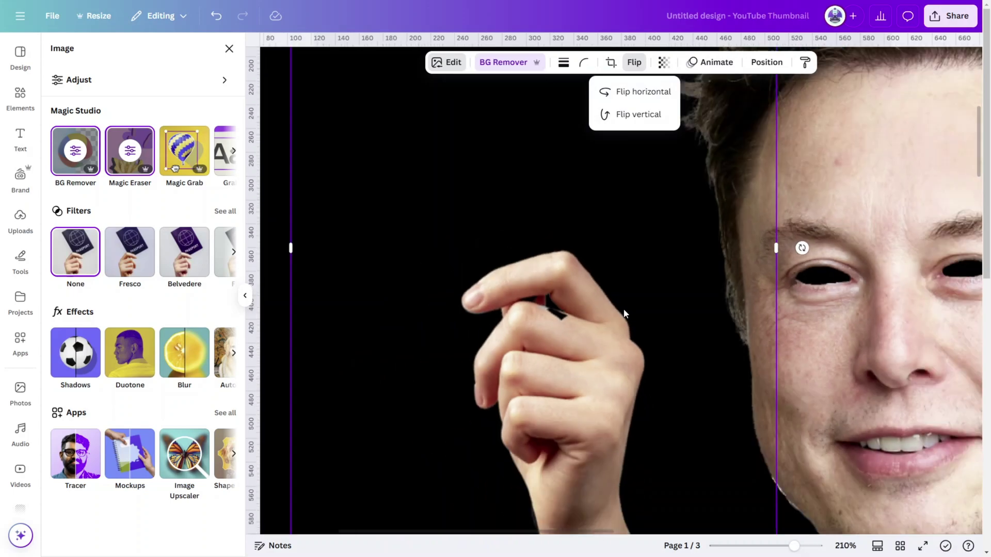
Add a brown rectangle, shrink it to a thin strip, and angle it over the notch between the index and middle fingers
{"action": "scroll", "coordinate": [800, 333], "scroll_direction": "down", "scroll_amount": 4}
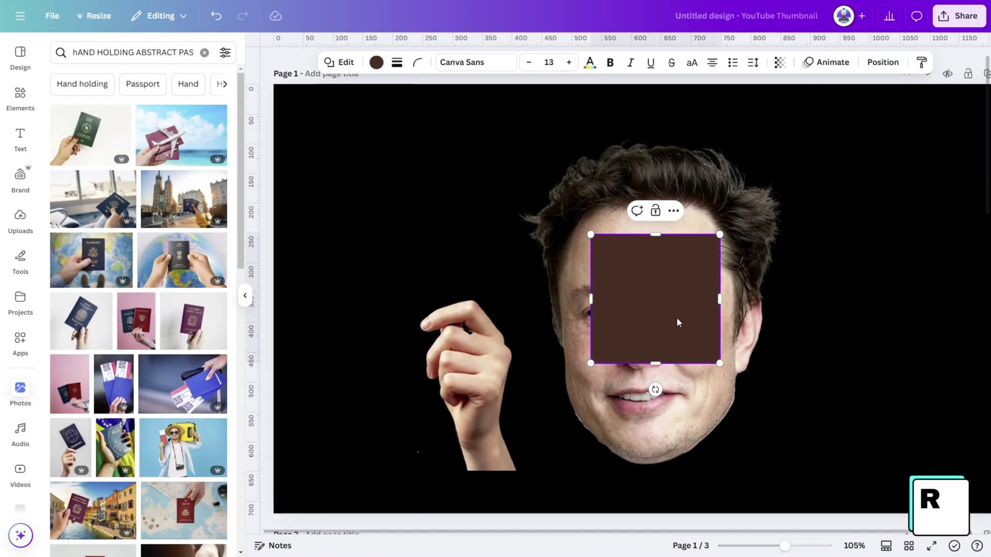
{"action": "left_click_drag", "start_coordinate": [656, 235], "coordinate": [656, 285]}
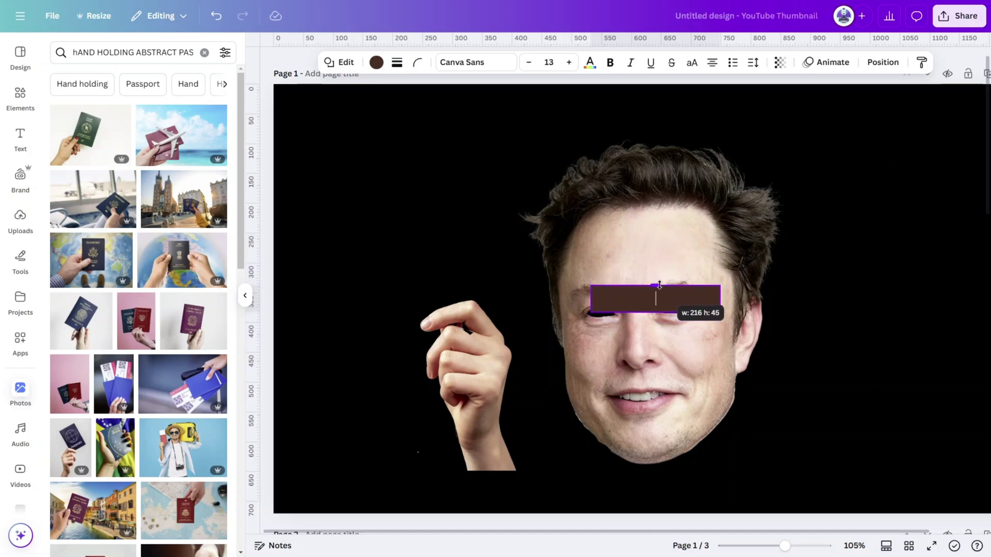
{"action": "left_click_drag", "start_coordinate": [655, 338], "coordinate": [636, 333]}
{"action": "left_click_drag", "start_coordinate": [711, 331], "coordinate": [678, 314]}
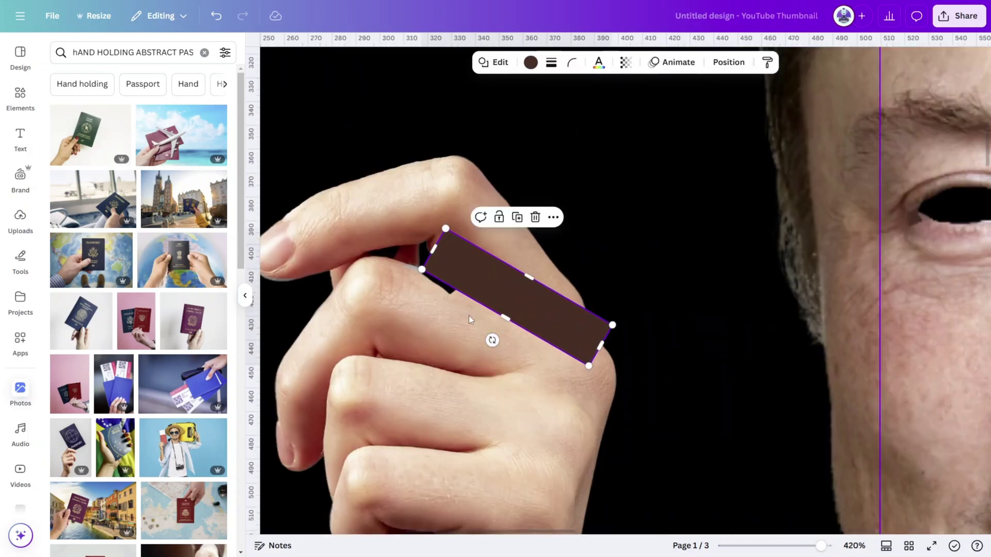
{"action": "left_click_drag", "start_coordinate": [491, 338], "coordinate": [467, 375]}
{"action": "scroll", "coordinate": [459, 305], "scroll_direction": "up", "scroll_amount": 2}
{"action": "left_click_drag", "start_coordinate": [342, 303], "coordinate": [368, 306]}
{"action": "left_click_drag", "start_coordinate": [569, 343], "coordinate": [424, 290]}
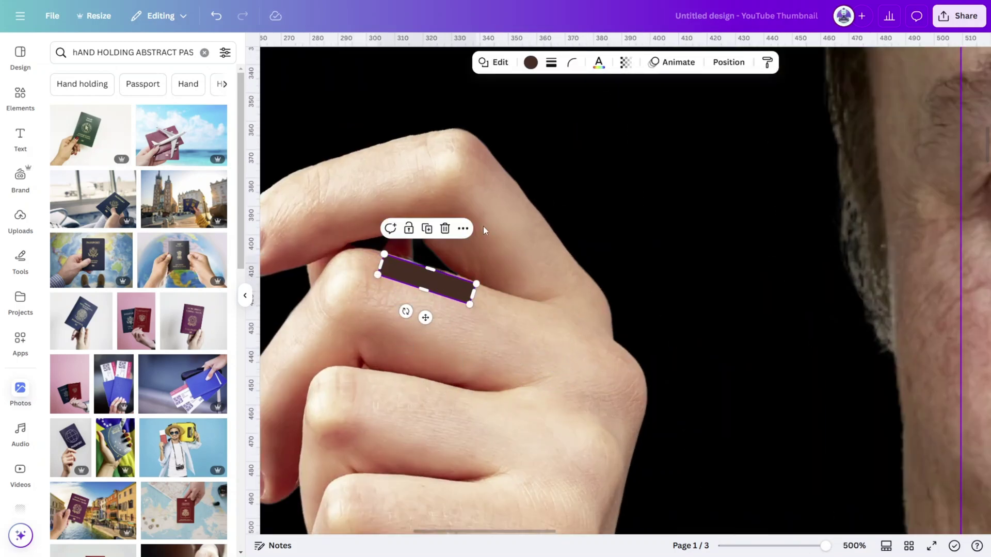
Send the strip behind the hand and recolour it to skin tone #E3C6AB sampled from the fingers
{"action": "left_click", "coordinate": [722, 63]}
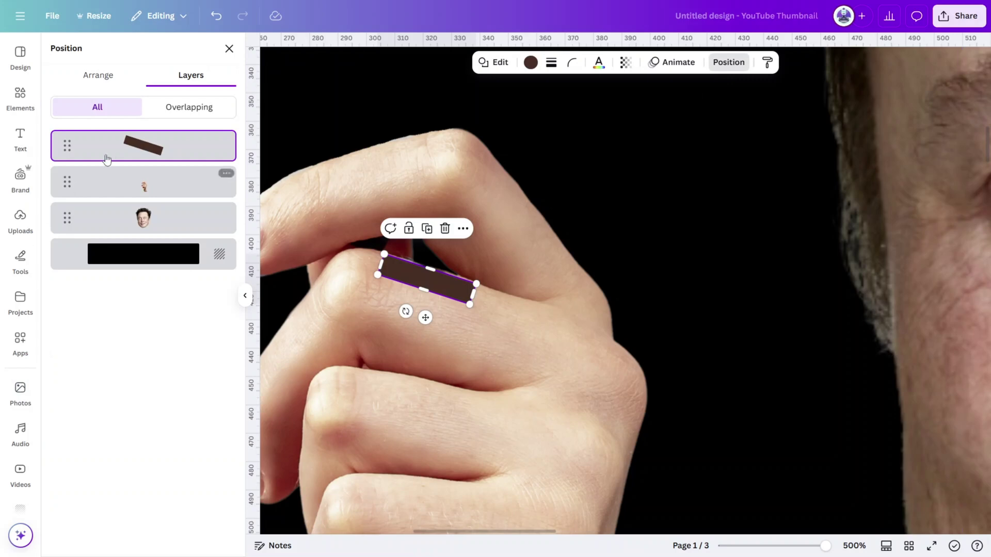
{"action": "left_click_drag", "start_coordinate": [107, 158], "coordinate": [122, 187]}
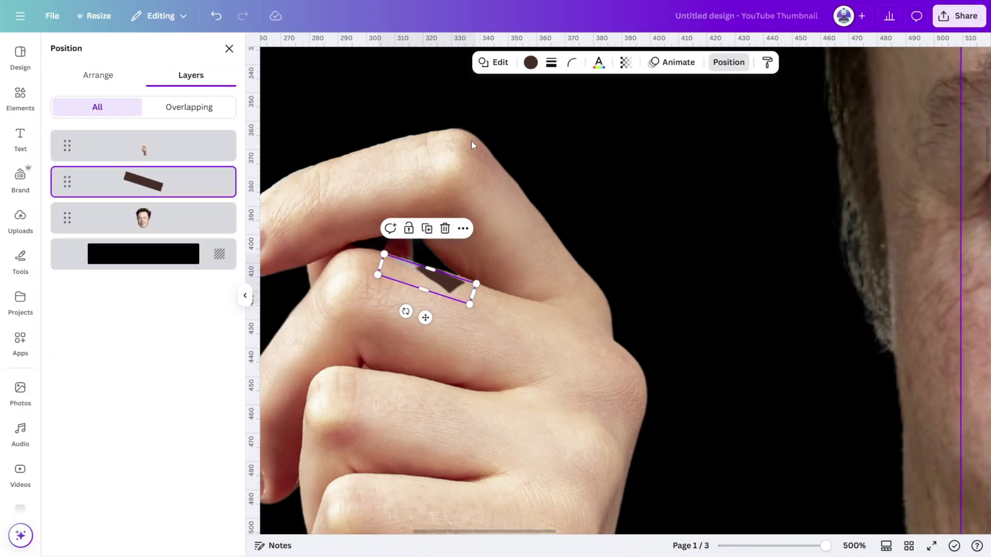
{"action": "left_click", "coordinate": [530, 62]}
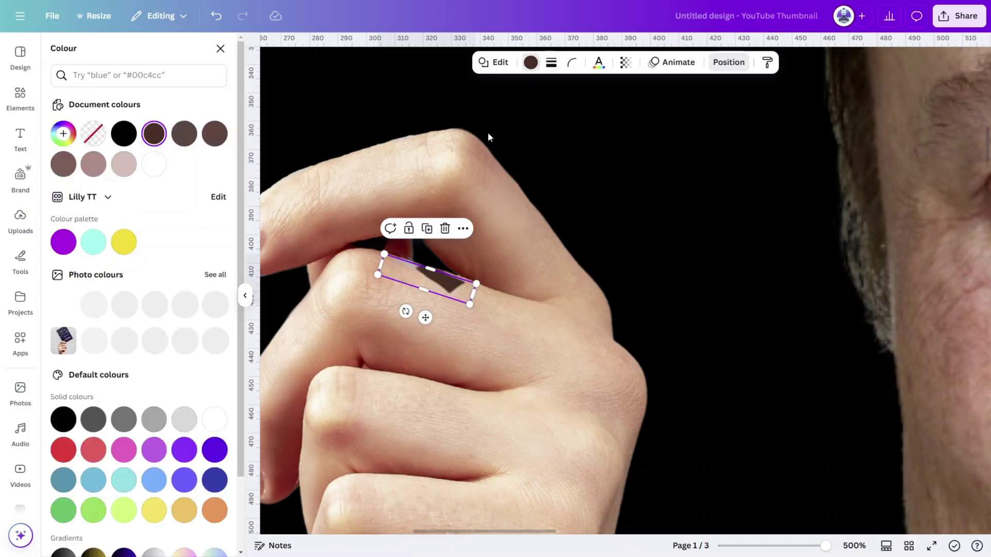
{"action": "left_click", "coordinate": [62, 135]}
{"action": "left_click", "coordinate": [207, 283]}
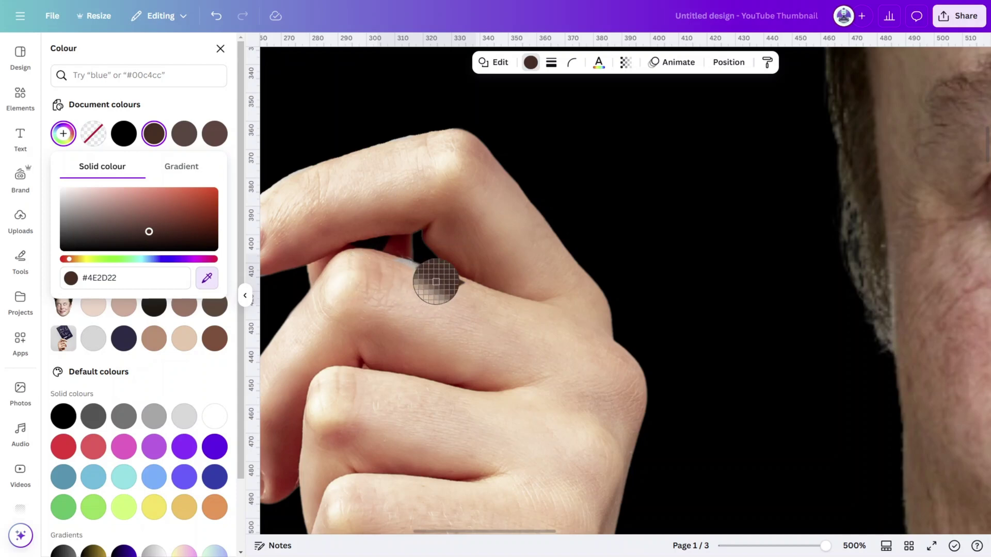
{"action": "left_click", "coordinate": [433, 282]}
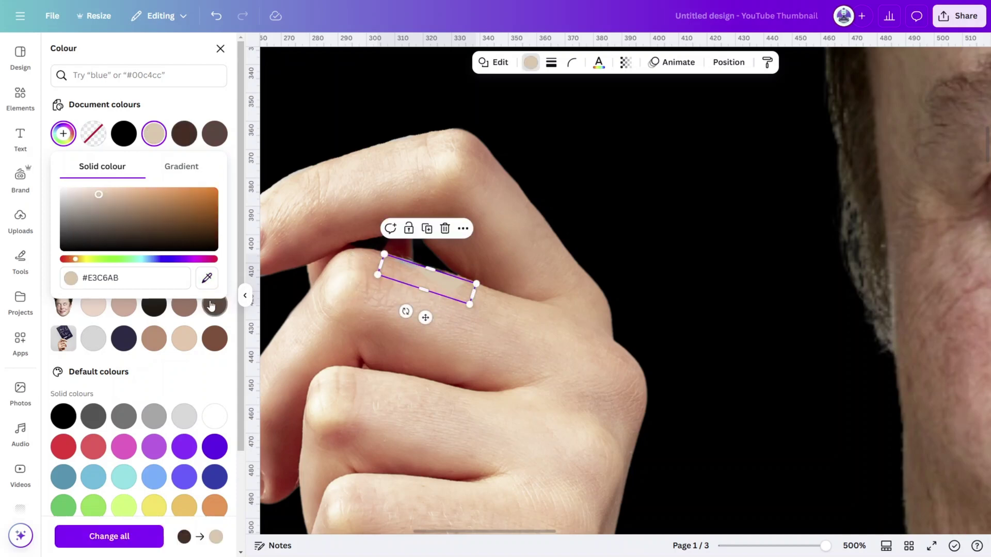
Select the hand image together with the skin-coloured strip and group them
{"action": "scroll", "coordinate": [676, 364], "scroll_direction": "down", "scroll_amount": 5}
{"action": "left_click", "coordinate": [397, 358]}
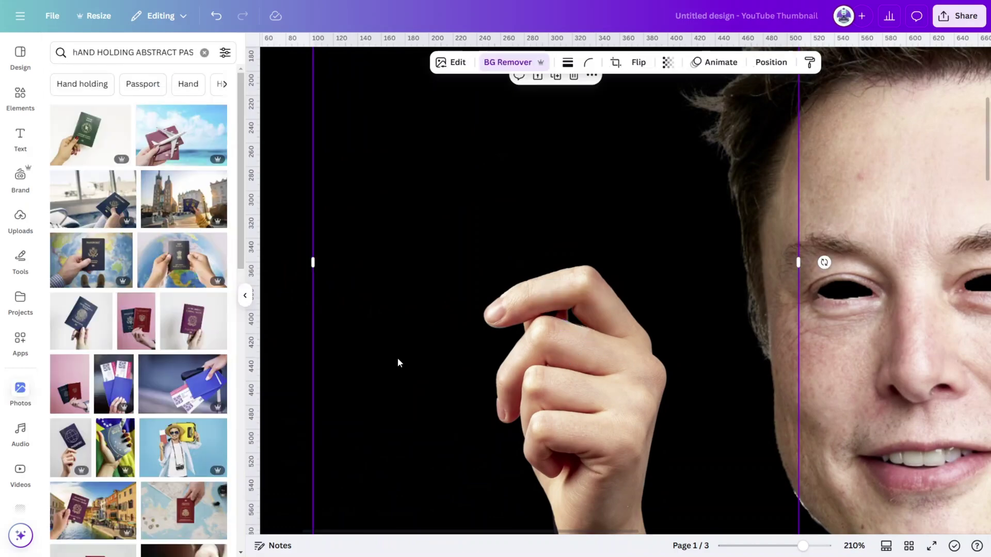
{"action": "scroll", "coordinate": [398, 358], "scroll_direction": "down", "scroll_amount": 3}
{"action": "scroll", "coordinate": [398, 363], "scroll_direction": "down", "scroll_amount": 2}
{"action": "left_click", "coordinate": [922, 429]}
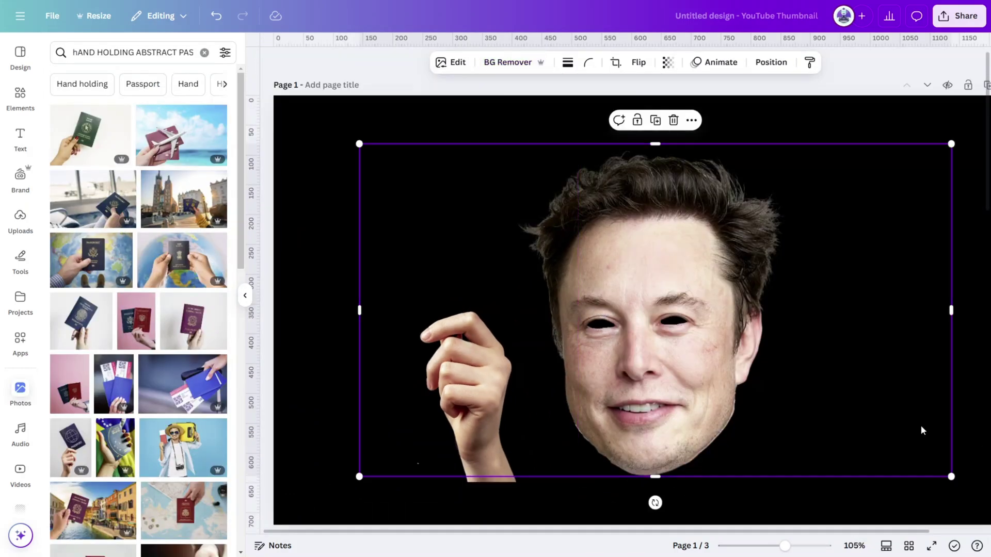
{"action": "left_click", "coordinate": [482, 373]}
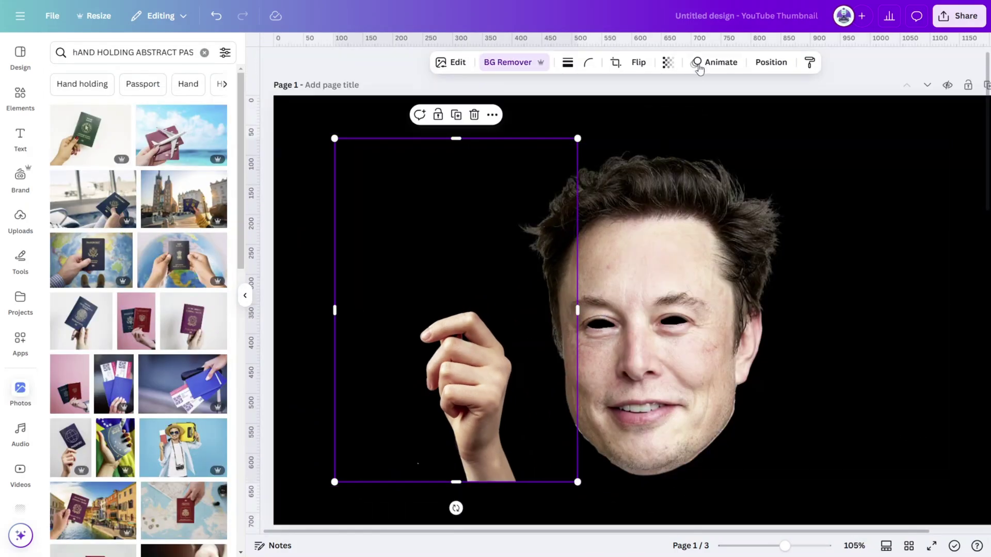
{"action": "left_click", "coordinate": [759, 64]}
{"action": "left_click", "coordinate": [177, 184], "text": "shift"}
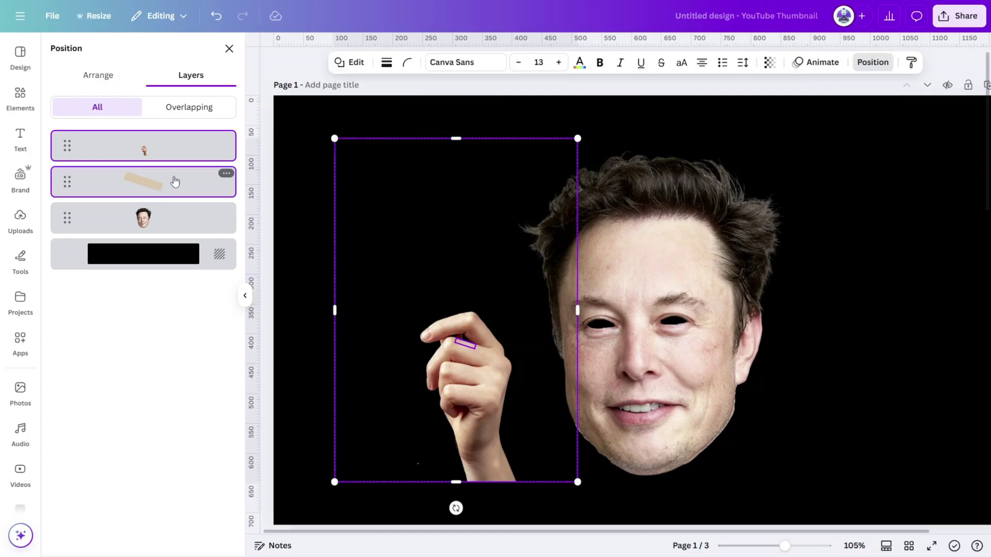
{"action": "key", "text": "ctrl+g"}
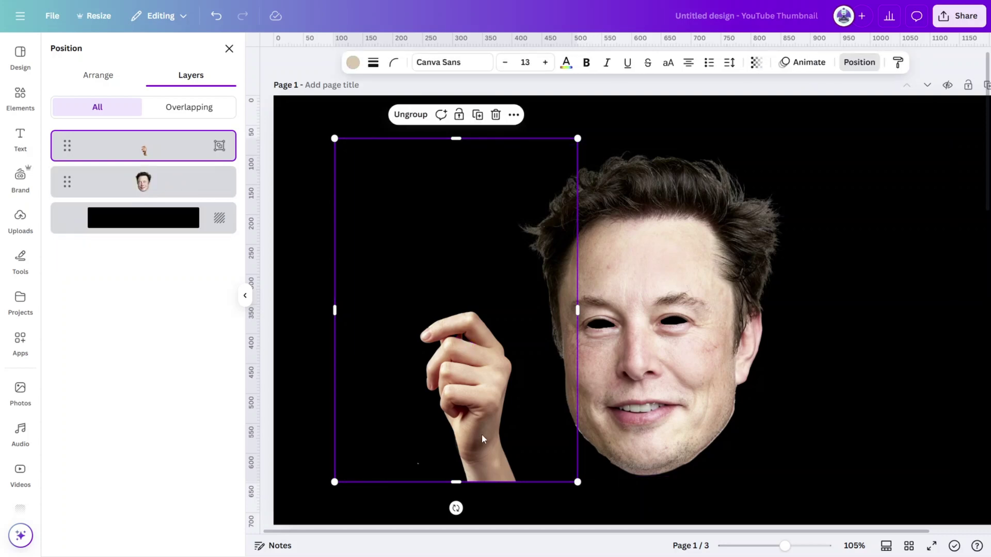
Place the hand group beneath the chin, raise head and hand together to the page's upper edge, and nudge the hand slightly down
{"action": "left_click_drag", "start_coordinate": [482, 435], "coordinate": [672, 554]}
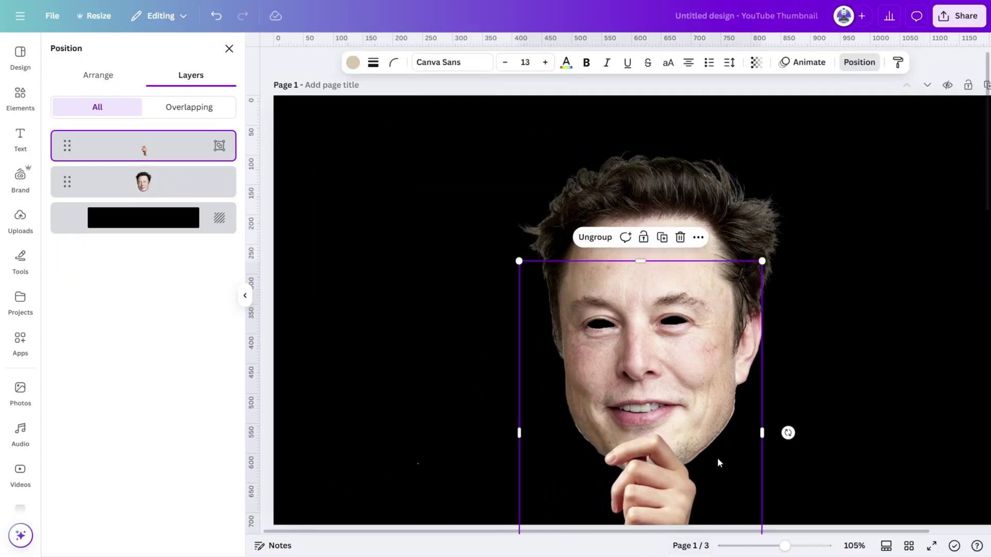
{"action": "left_click", "coordinate": [653, 194], "text": "shift"}
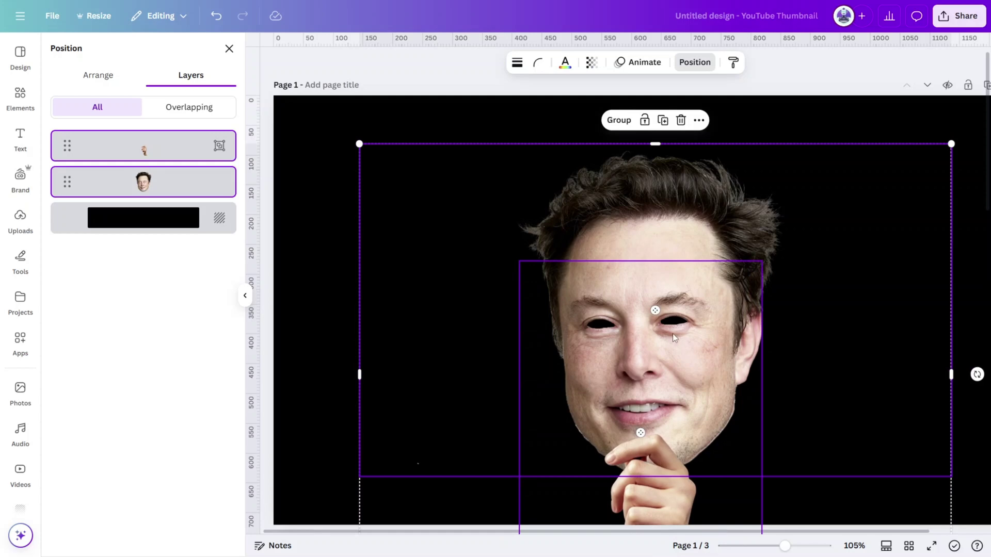
{"action": "left_click_drag", "start_coordinate": [673, 333], "coordinate": [661, 277]}
{"action": "left_click", "coordinate": [942, 381]}
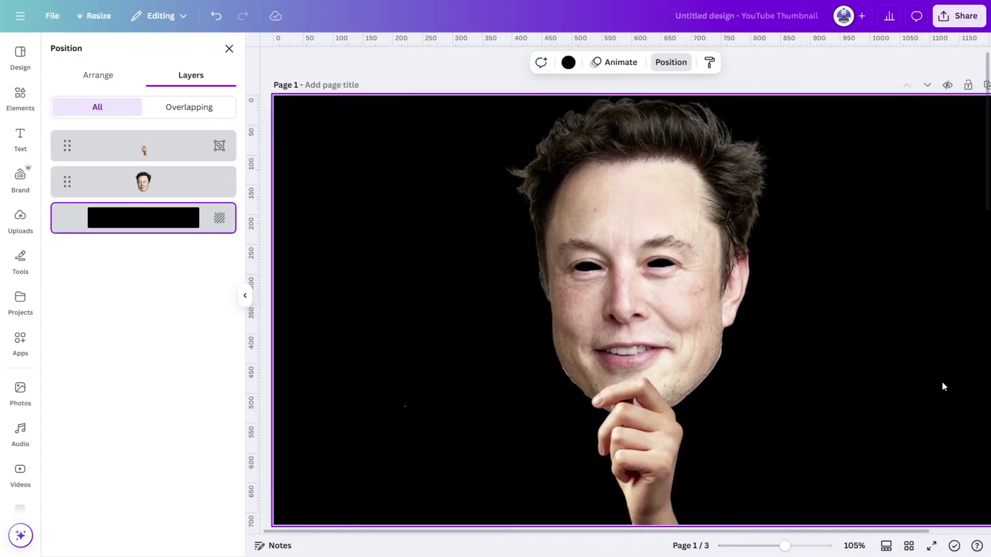
{"action": "left_click", "coordinate": [688, 431]}
{"action": "left_click_drag", "start_coordinate": [662, 438], "coordinate": [658, 444]}
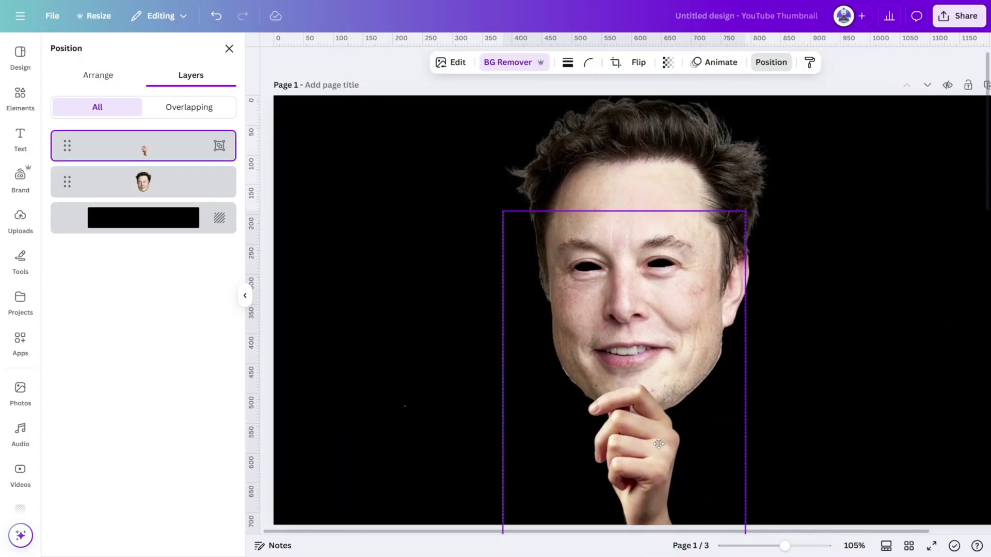
Use Magic Eraser with brush size 1 on the hand to erase the dark and red remnant beneath the index finger
{"action": "scroll", "coordinate": [658, 444], "scroll_direction": "up", "scroll_amount": 5}
{"action": "left_click", "coordinate": [879, 449]}
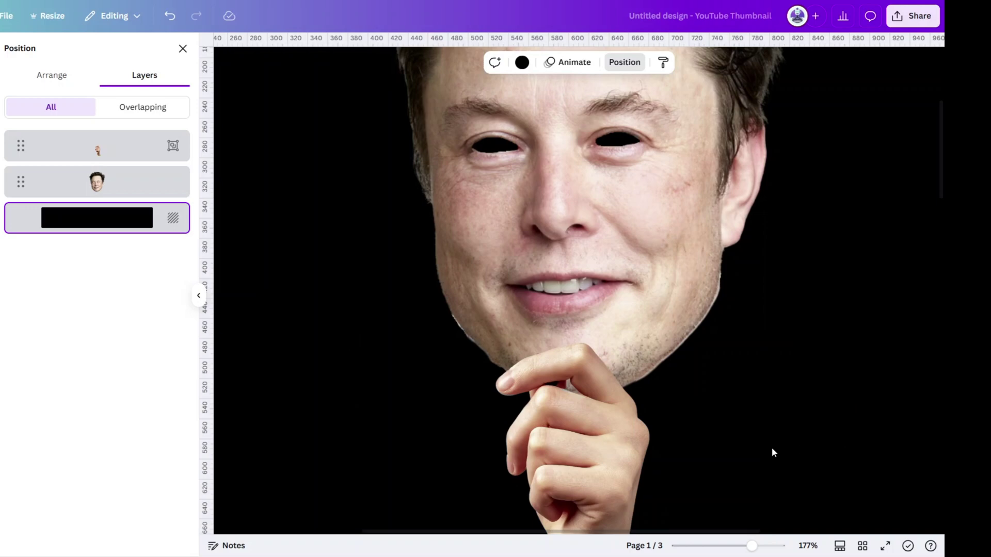
{"action": "left_click", "coordinate": [614, 455]}
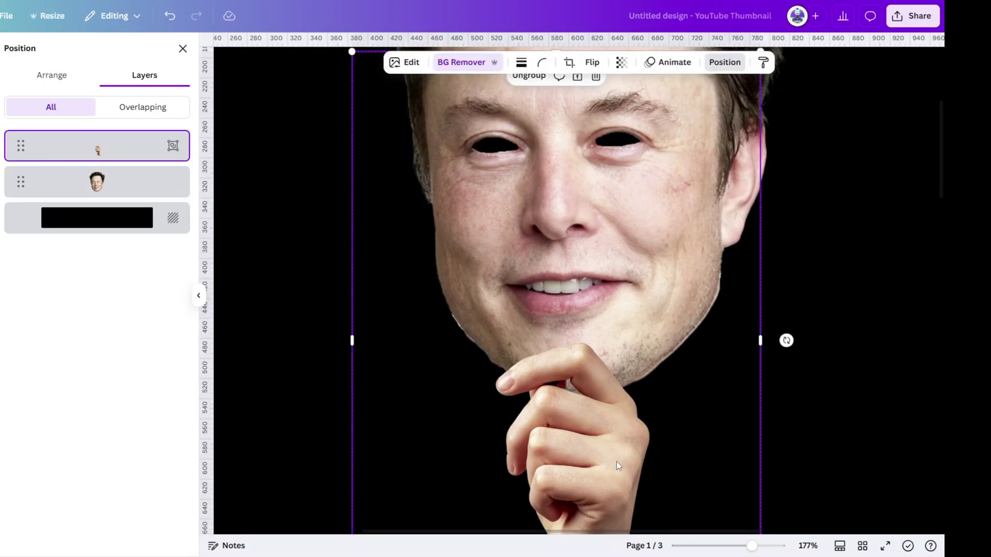
{"action": "left_click", "coordinate": [405, 63]}
{"action": "left_click", "coordinate": [74, 164]}
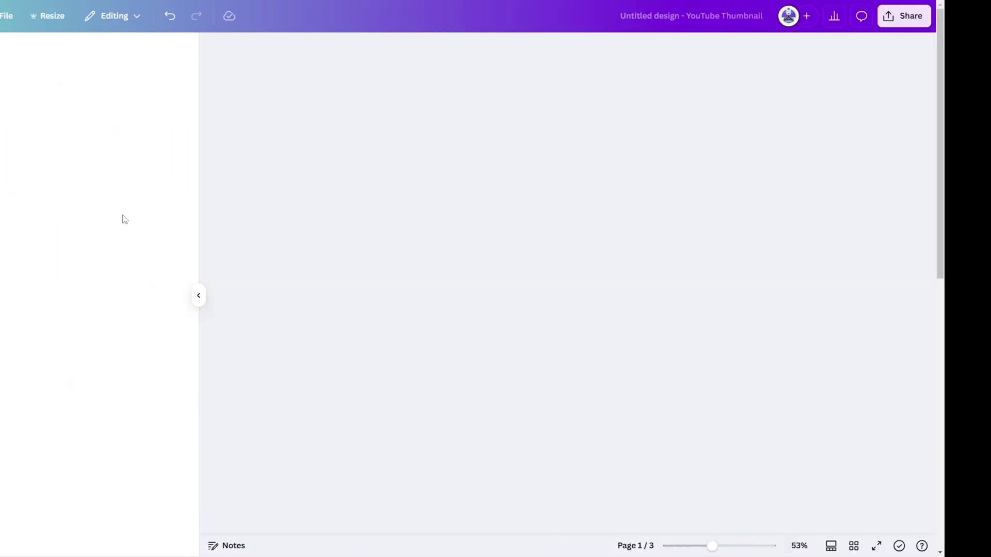
{"action": "scroll", "coordinate": [543, 359], "scroll_direction": "up", "scroll_amount": 3}
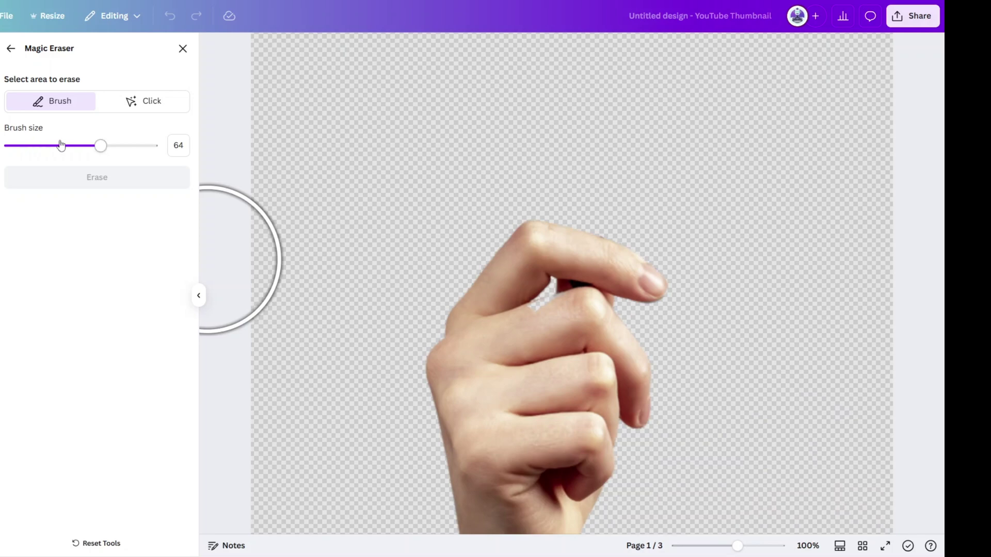
{"action": "left_click_drag", "start_coordinate": [61, 145], "coordinate": [10, 145]}
{"action": "scroll", "coordinate": [428, 289], "scroll_direction": "up", "scroll_amount": 5}
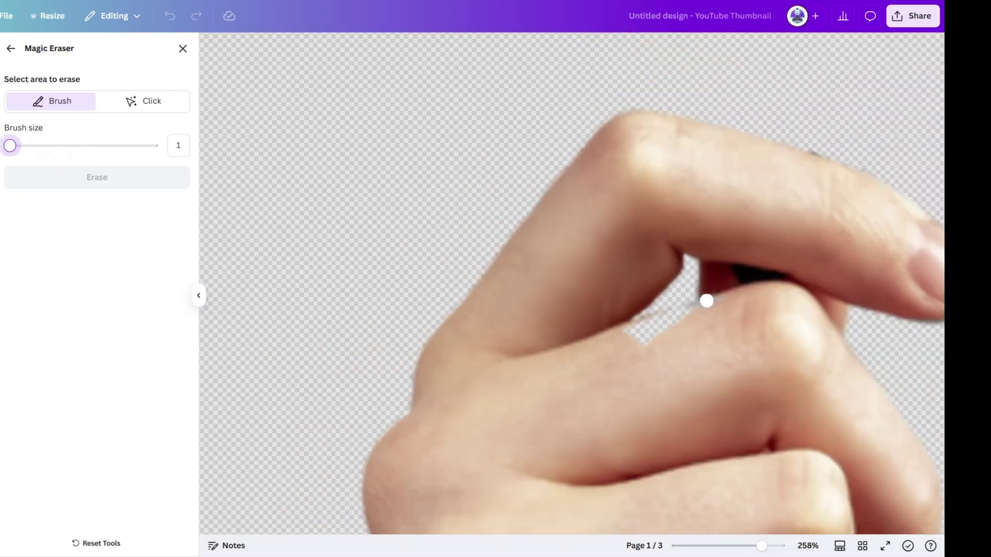
{"action": "scroll", "coordinate": [841, 320], "scroll_direction": "up", "scroll_amount": 5}
{"action": "mouse_move", "coordinate": [560, 267]}
{"action": "left_mouse_down"}
{"action": "mouse_move", "coordinate": [630, 243]}
{"action": "mouse_move", "coordinate": [568, 221]}
{"action": "mouse_move", "coordinate": [785, 239]}
{"action": "mouse_move", "coordinate": [904, 339]}
{"action": "mouse_move", "coordinate": [860, 289]}
{"action": "mouse_move", "coordinate": [914, 351]}
{"action": "left_mouse_up"}
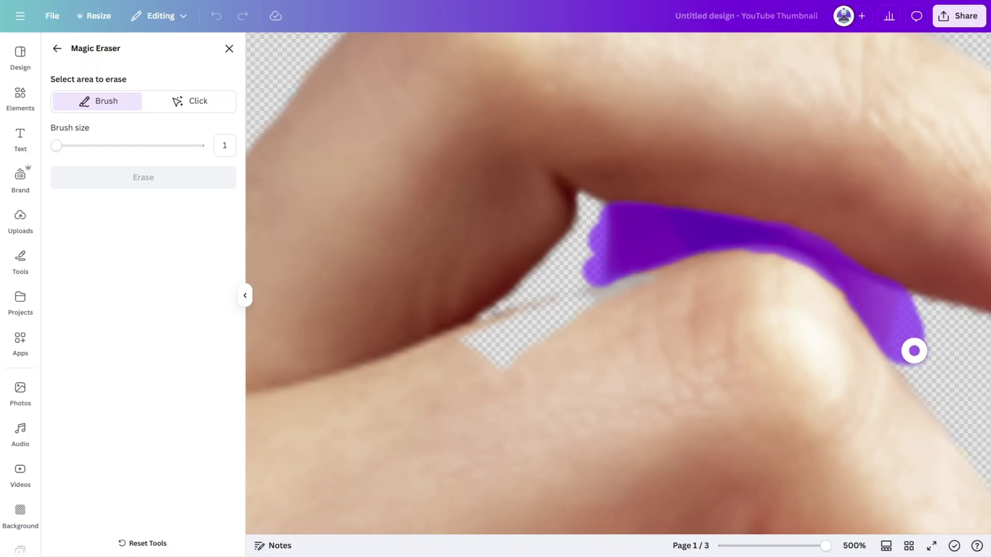
{"action": "left_click", "coordinate": [111, 183]}
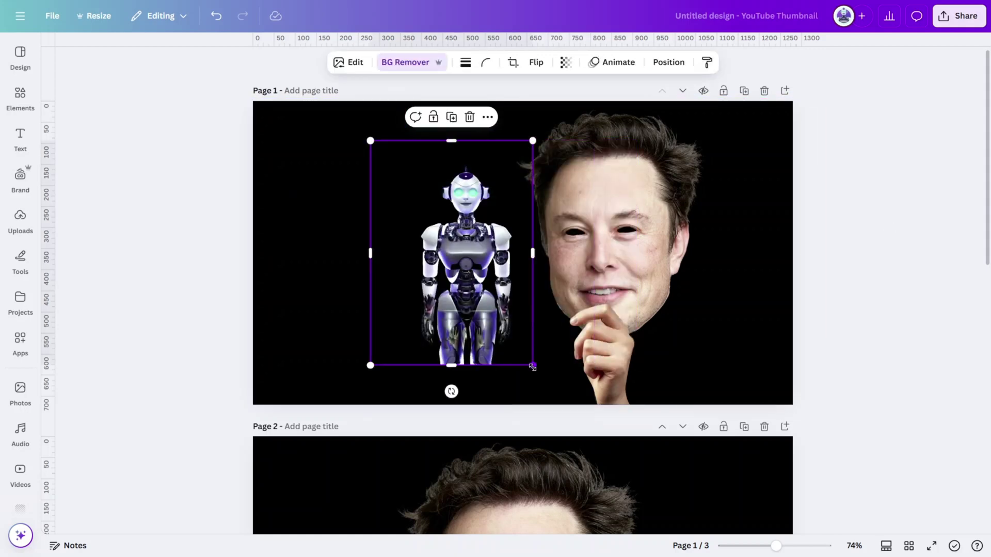
Crop the sides of the robot image, enlarge it to fit around the head, and send it behind the head
{"action": "left_click_drag", "start_coordinate": [370, 253], "coordinate": [411, 257]}
{"action": "left_click_drag", "start_coordinate": [532, 253], "coordinate": [515, 254]}
{"action": "left_click_drag", "start_coordinate": [464, 365], "coordinate": [617, 491]}
{"action": "left_click", "coordinate": [668, 61]}
{"action": "key", "text": "ctrl+["}
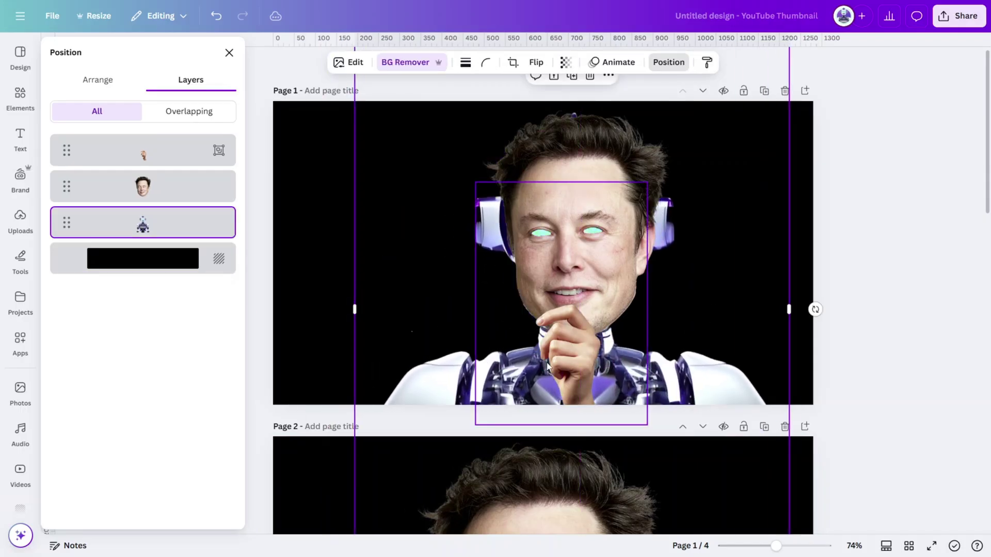
Enlarge the robot further and shift it left so half of its face shows beside the human head
{"action": "scroll", "coordinate": [648, 361], "scroll_direction": "down", "scroll_amount": 3}
{"action": "left_click_drag", "start_coordinate": [648, 361], "coordinate": [658, 376]}
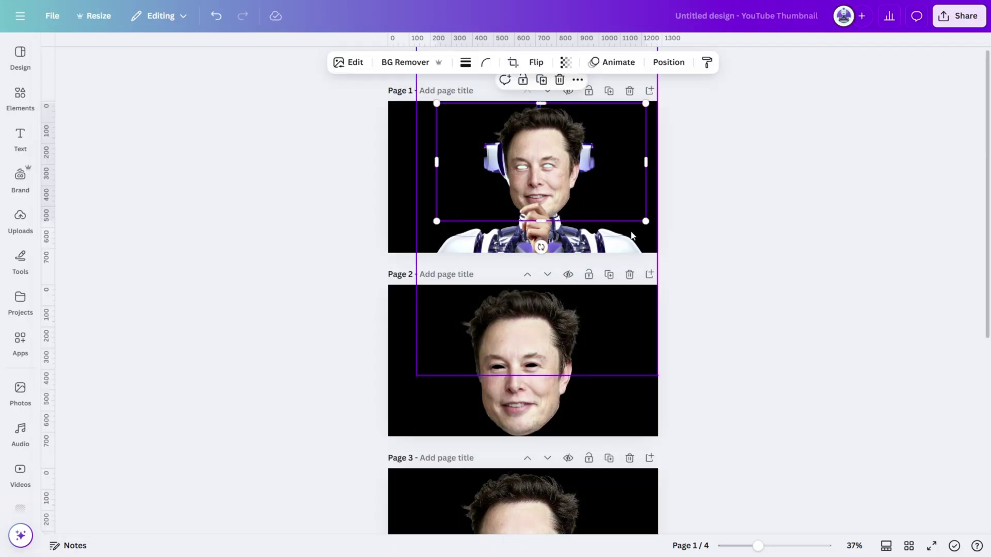
{"action": "mouse_move", "coordinate": [664, 378]}
{"action": "left_mouse_down"}
{"action": "mouse_move", "coordinate": [670, 371]}
{"action": "mouse_move", "coordinate": [658, 373]}
{"action": "left_mouse_up"}
{"action": "left_click_drag", "start_coordinate": [631, 245], "coordinate": [618, 252]}
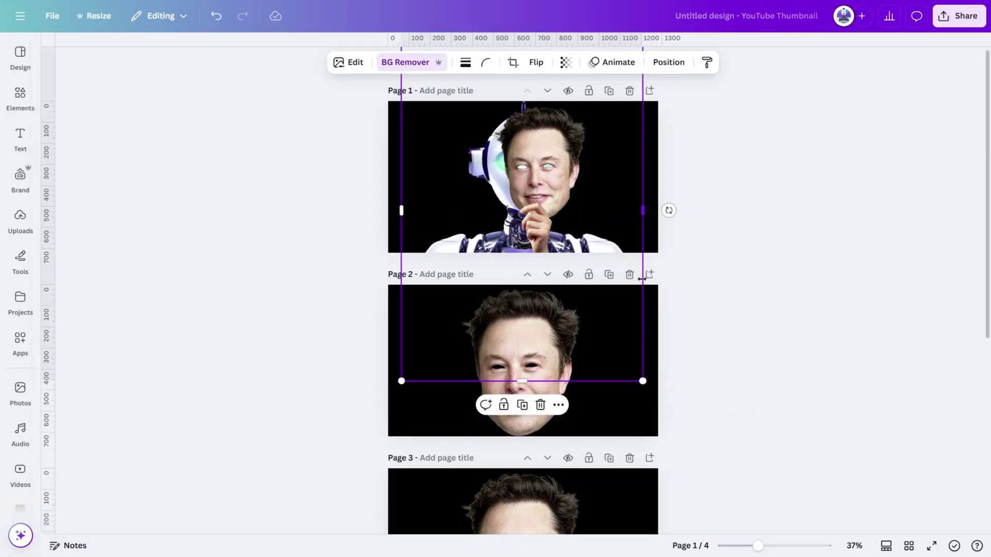
Change the background of page 1 to red
{"action": "left_click", "coordinate": [686, 189]}
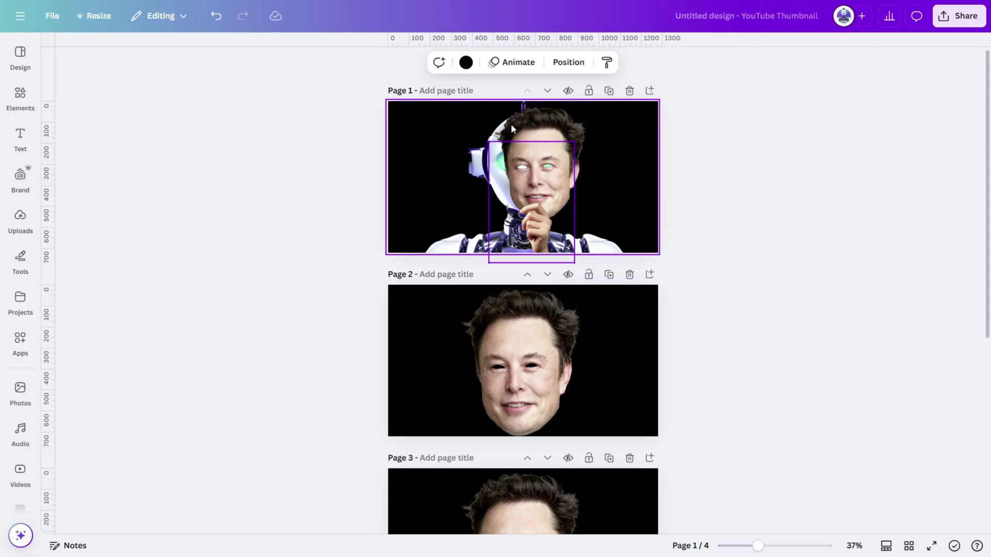
{"action": "left_click", "coordinate": [466, 63]}
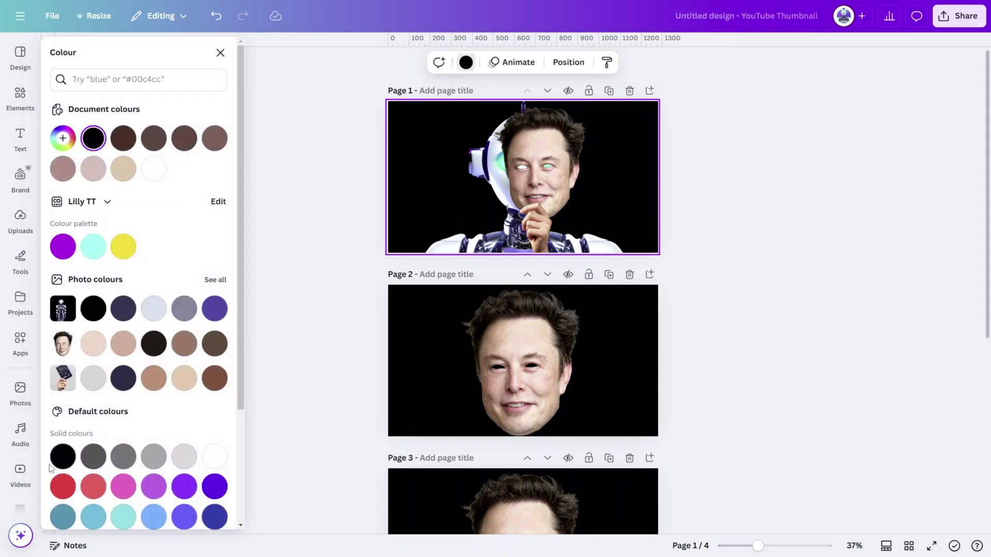
{"action": "left_click", "coordinate": [59, 486]}
{"action": "left_click", "coordinate": [836, 172]}
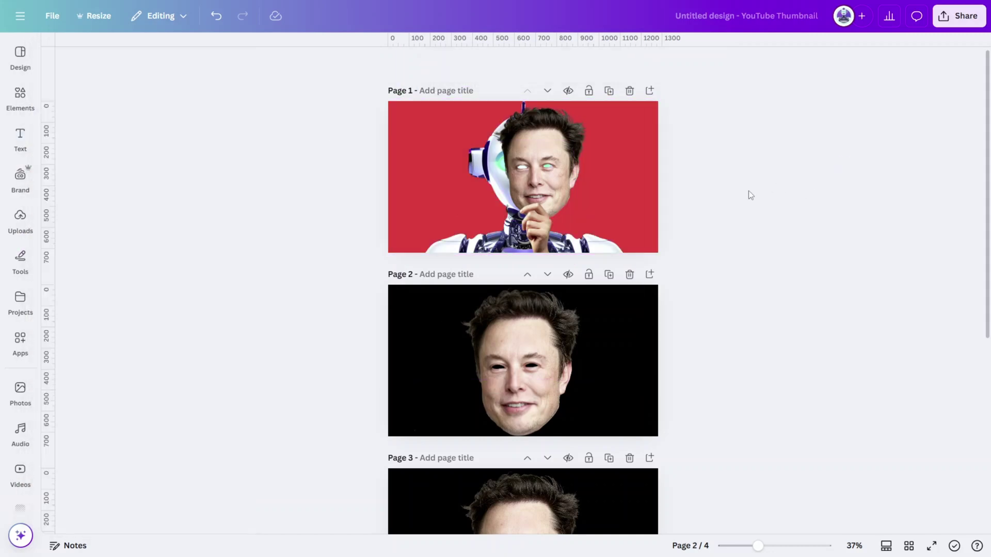
Select the head and hand together, tilt them slightly clockwise, and position them over the right side of the robot's face
{"action": "scroll", "coordinate": [723, 184], "scroll_direction": "up", "scroll_amount": 5}
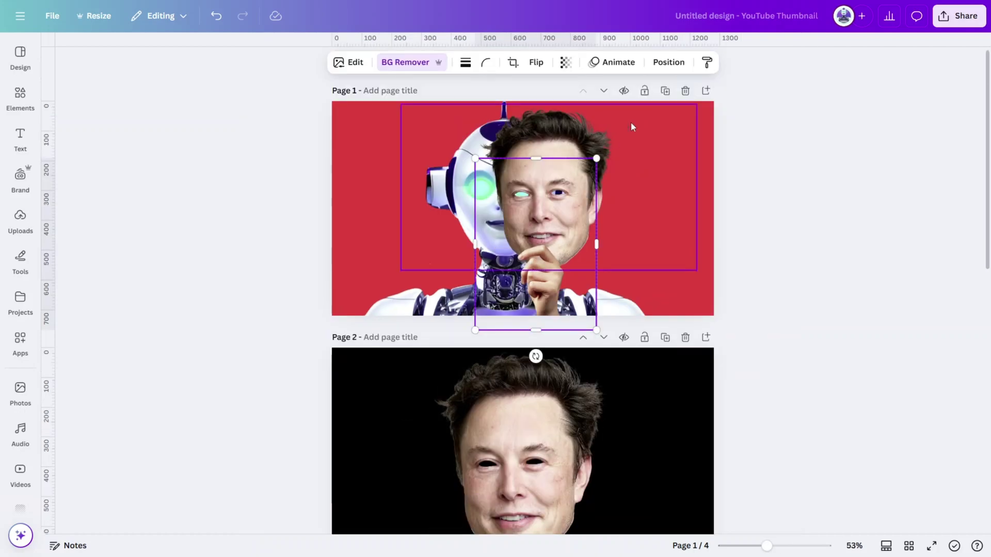
{"action": "left_click", "coordinate": [563, 149], "text": "shift"}
{"action": "left_click_drag", "start_coordinate": [563, 148], "coordinate": [607, 153]}
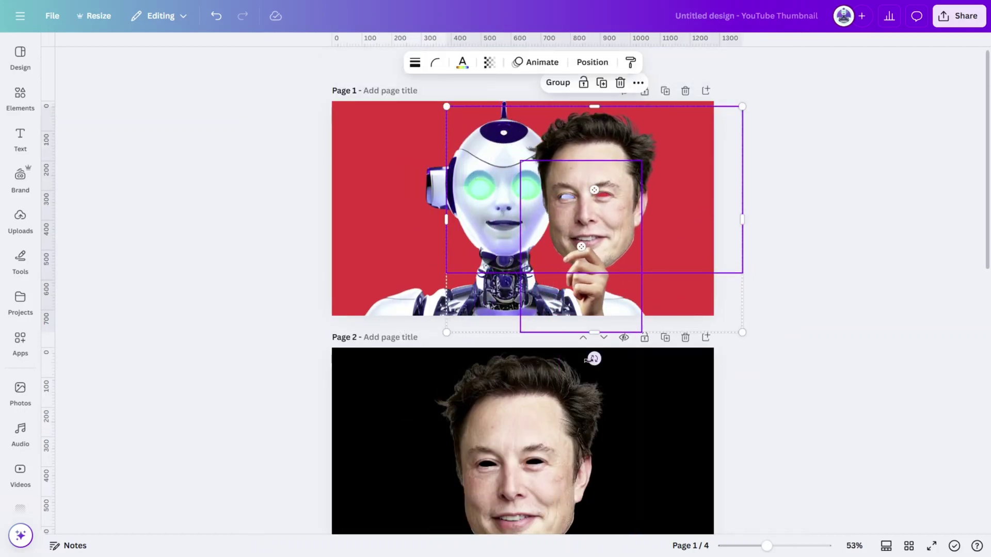
{"action": "left_click_drag", "start_coordinate": [594, 359], "coordinate": [574, 357]}
{"action": "left_click_drag", "start_coordinate": [654, 256], "coordinate": [630, 261]}
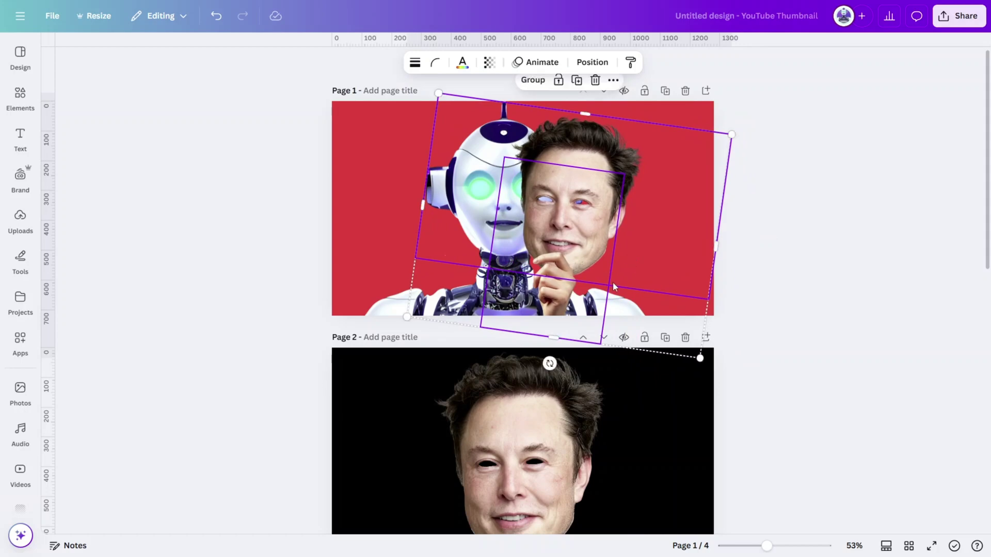
Tilt the robot image slightly counter-clockwise, away from the human head
{"action": "left_click", "coordinate": [470, 361]}
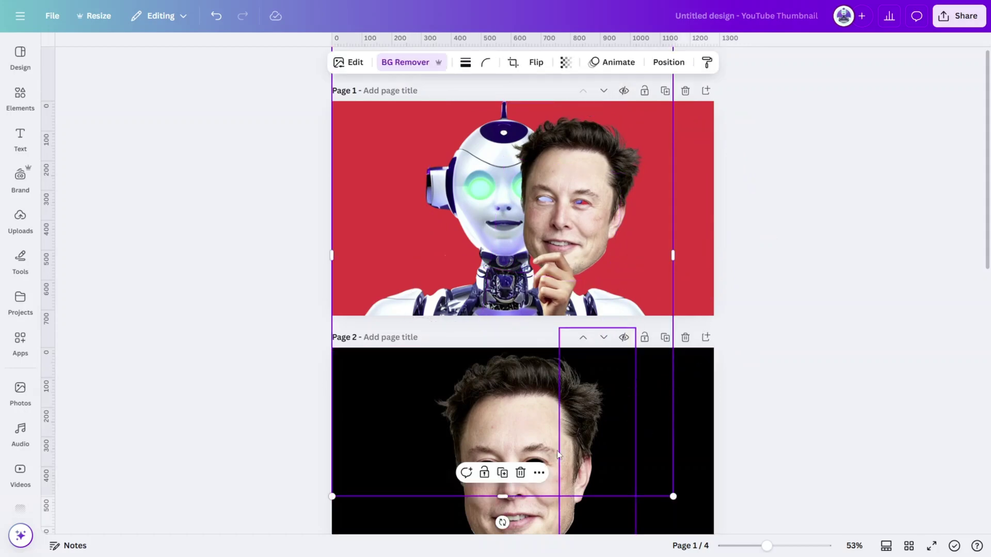
{"action": "left_click_drag", "start_coordinate": [502, 522], "coordinate": [528, 521]}
{"action": "left_click", "coordinate": [789, 358]}
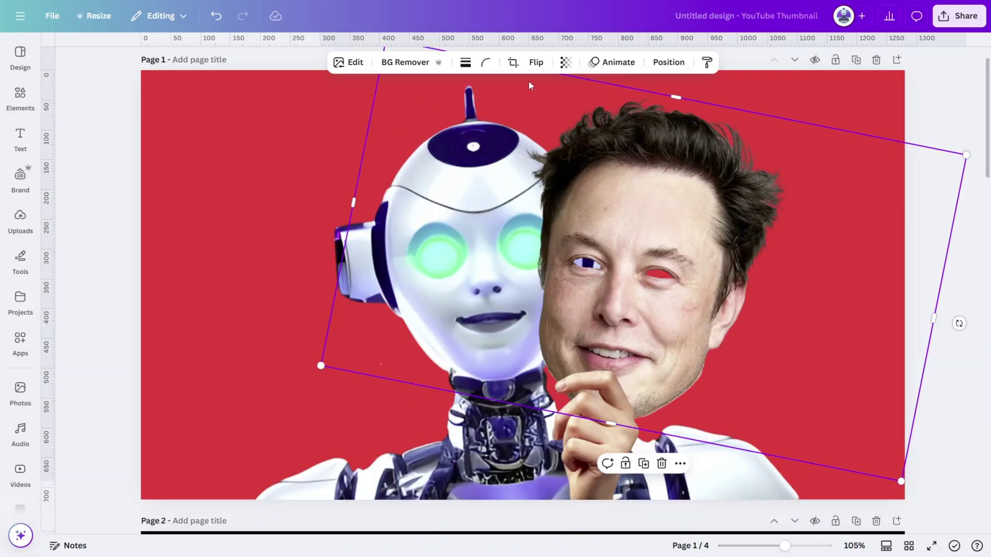
Apply the Drop shadow effect to the human head image
{"action": "left_click", "coordinate": [355, 62]}
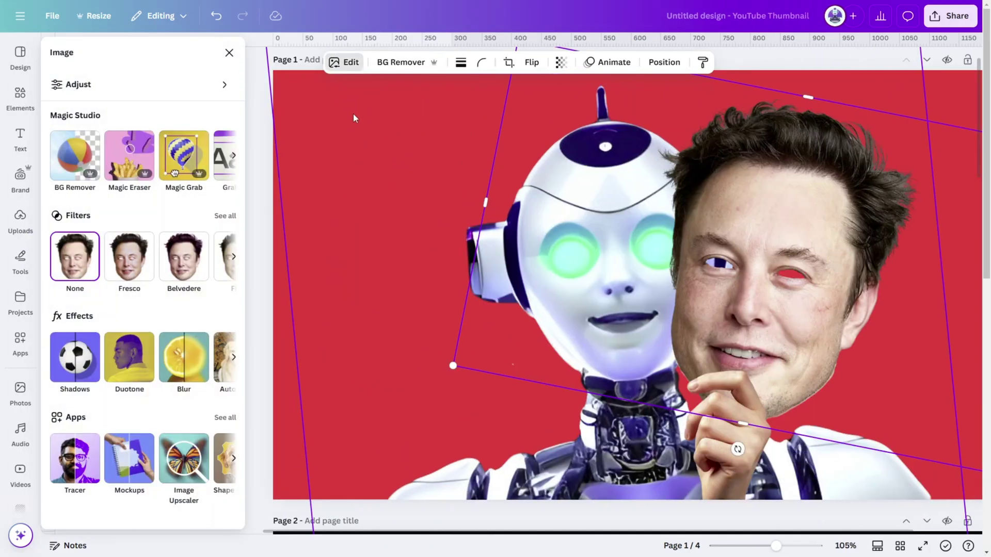
{"action": "left_click_drag", "start_coordinate": [352, 113], "coordinate": [342, 118]}
{"action": "left_click", "coordinate": [75, 359]}
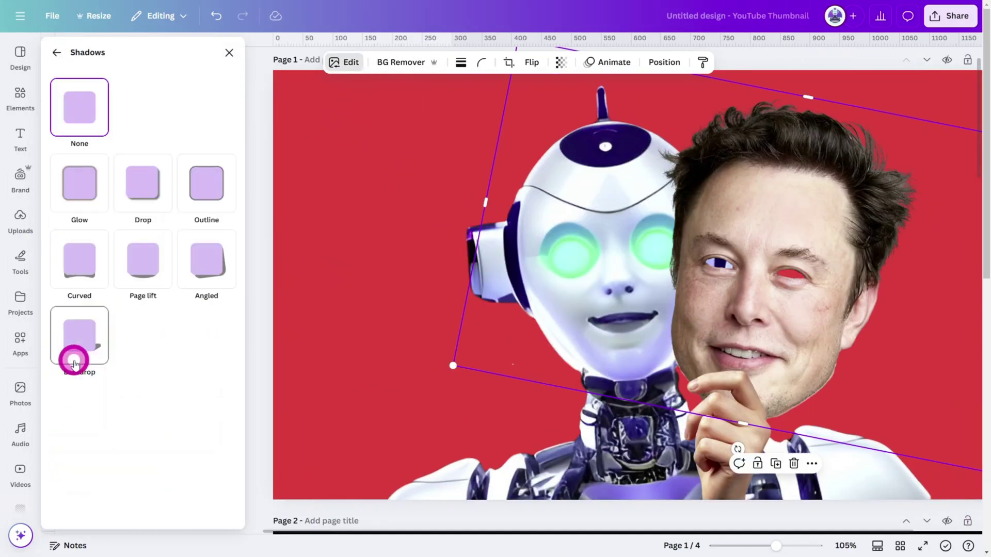
{"action": "left_click", "coordinate": [142, 199]}
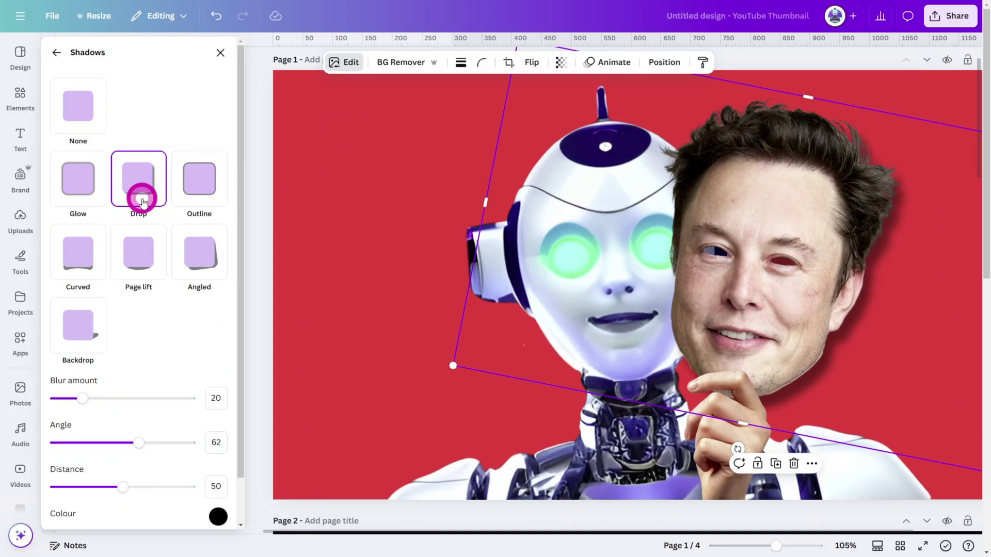
Set the head's drop shadow to a blur amount of 26, an angle of 42 and an intensity of 57
{"action": "left_click_drag", "start_coordinate": [136, 442], "coordinate": [112, 445]}
{"action": "right_click", "coordinate": [111, 444]}
{"action": "left_click", "coordinate": [96, 436]}
{"action": "left_click_drag", "start_coordinate": [83, 399], "coordinate": [90, 405]}
{"action": "scroll", "coordinate": [103, 439], "scroll_direction": "down", "scroll_amount": 1}
{"action": "scroll", "coordinate": [155, 455], "scroll_direction": "up", "scroll_amount": 1}
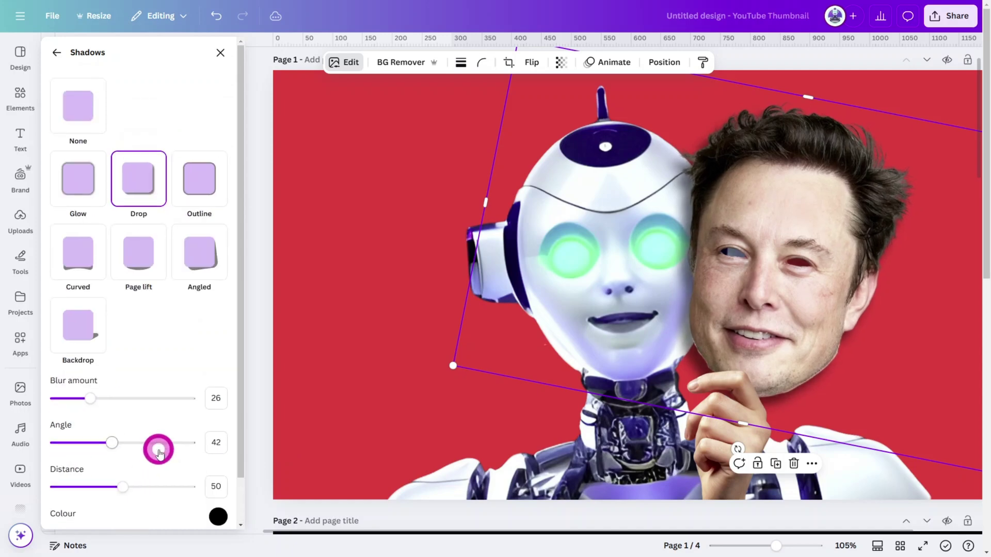
{"action": "scroll", "coordinate": [157, 449], "scroll_direction": "down", "scroll_amount": 1}
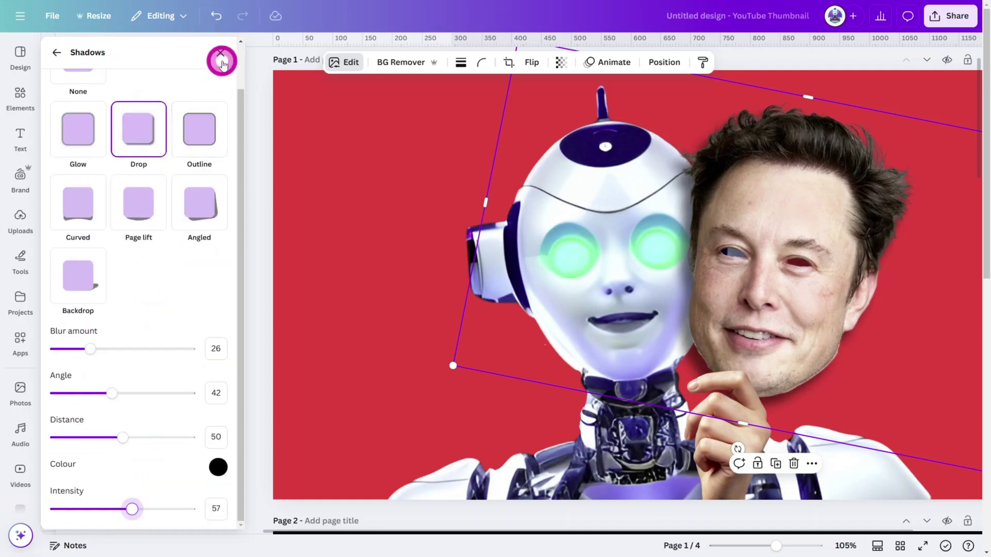
{"action": "left_click", "coordinate": [220, 54]}
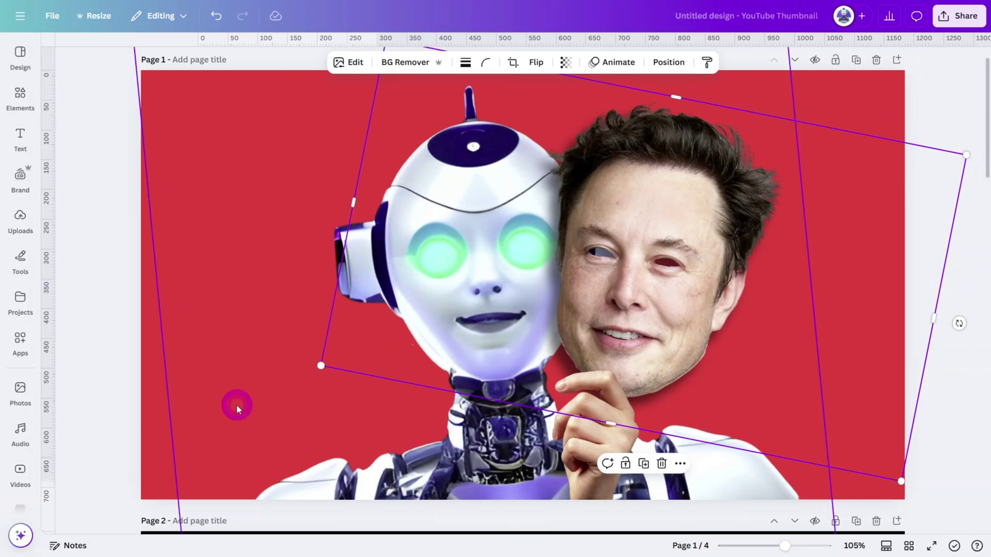
Enlarge the human head slightly and shift it so its edge overlaps the side of the robot's face
{"action": "left_click_drag", "start_coordinate": [320, 366], "coordinate": [267, 384]}
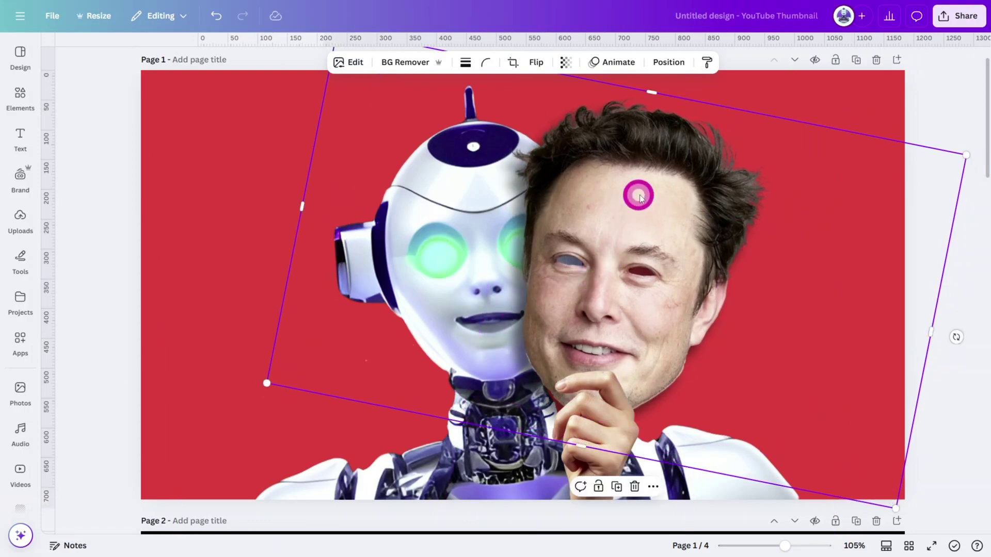
{"action": "left_click_drag", "start_coordinate": [655, 179], "coordinate": [668, 179]}
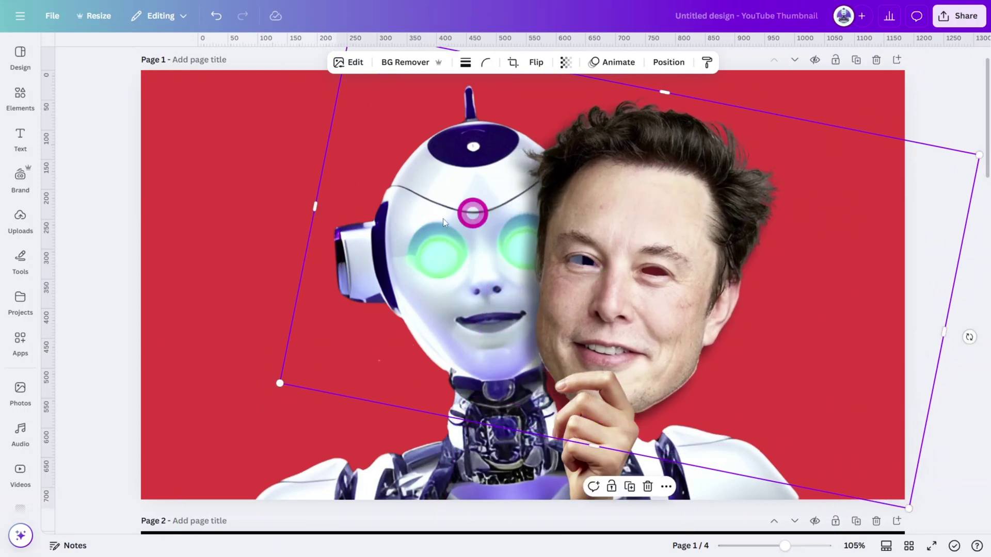
Search the graphic elements for "BLACK GRADIENT SHADOW" and add a soft black shadow graphic to page 1
{"action": "left_click", "coordinate": [18, 98]}
{"action": "left_click", "coordinate": [124, 53]}
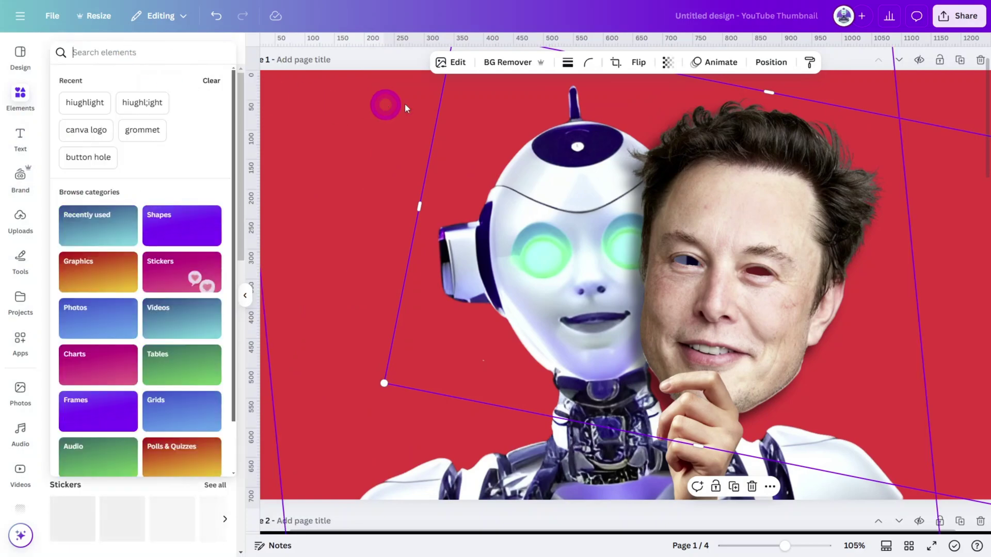
{"action": "type", "text": "BLACK GRADIENT SHADOW"}
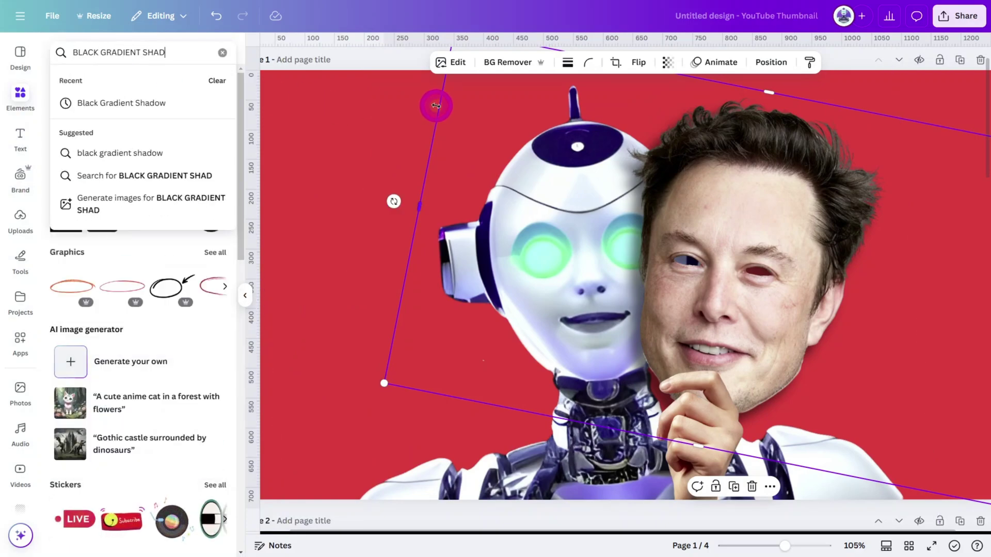
{"action": "key", "text": "Return"}
{"action": "left_click", "coordinate": [88, 460]}
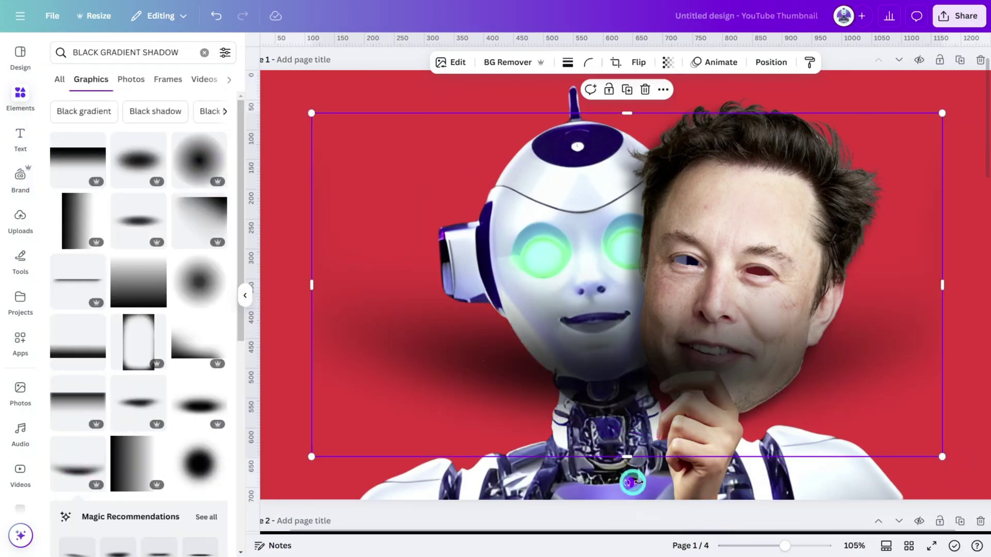
Rotate and shrink the shadow graphic, fit it along the head's edge over the robot's face, and set its transparency to 65
{"action": "left_click_drag", "start_coordinate": [628, 482], "coordinate": [821, 310]}
{"action": "scroll", "coordinate": [816, 297], "scroll_direction": "down", "scroll_amount": 2}
{"action": "left_click_drag", "start_coordinate": [705, 509], "coordinate": [651, 355]}
{"action": "mouse_move", "coordinate": [624, 250]}
{"action": "left_mouse_down"}
{"action": "mouse_move", "coordinate": [612, 238]}
{"action": "mouse_move", "coordinate": [614, 262]}
{"action": "left_mouse_up"}
{"action": "left_click_drag", "start_coordinate": [536, 330], "coordinate": [549, 324]}
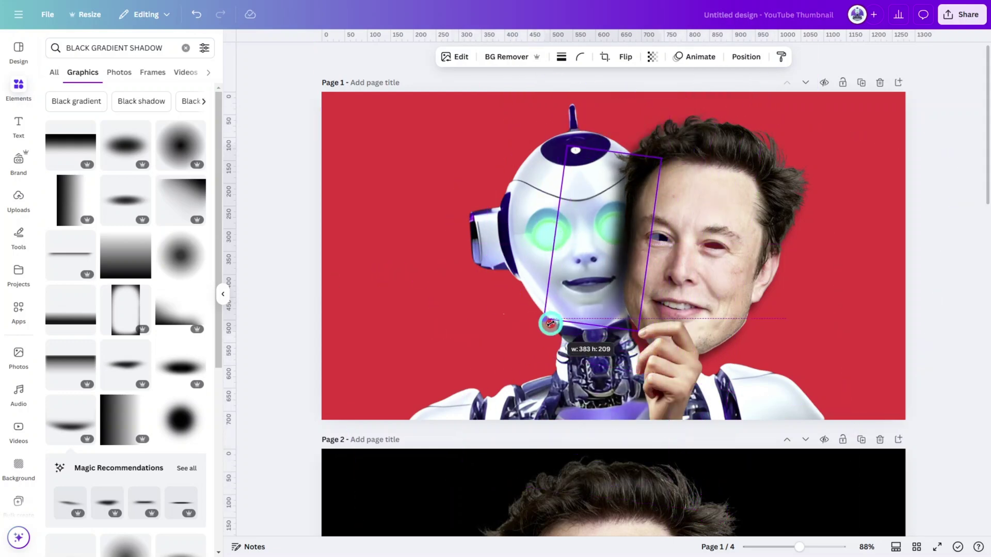
{"action": "left_click_drag", "start_coordinate": [627, 208], "coordinate": [623, 210]}
{"action": "left_click", "coordinate": [653, 57]}
{"action": "left_click_drag", "start_coordinate": [653, 100], "coordinate": [658, 101]}
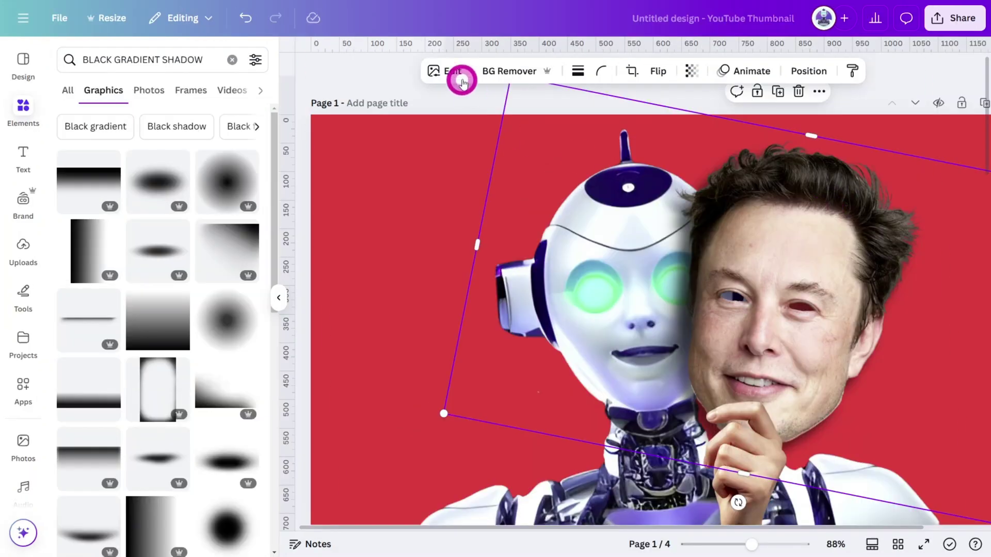
Adjust the human head's texture by setting its sharpness to 7 and raising its clarity
{"action": "left_click", "coordinate": [462, 82]}
{"action": "left_click", "coordinate": [210, 97]}
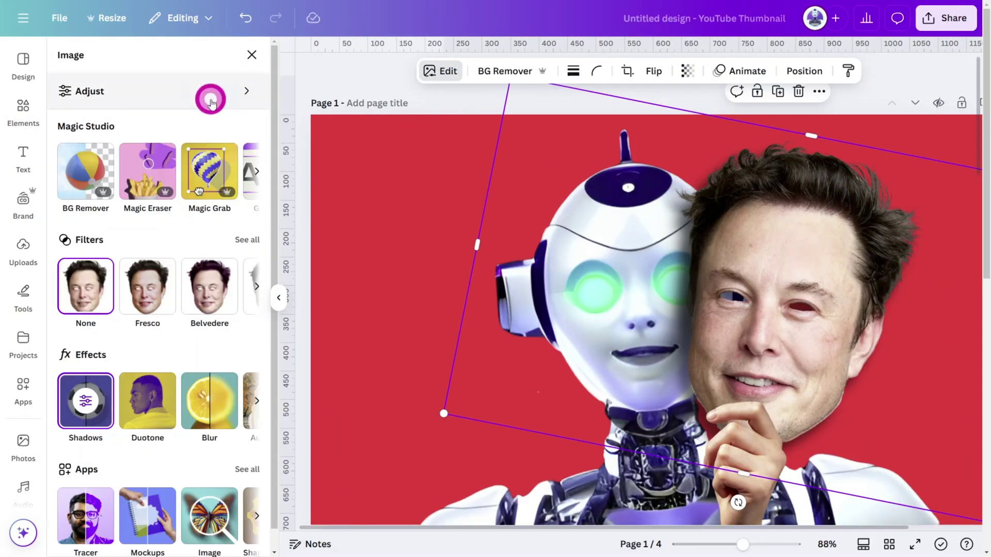
{"action": "scroll", "coordinate": [200, 223], "scroll_direction": "down", "scroll_amount": 8}
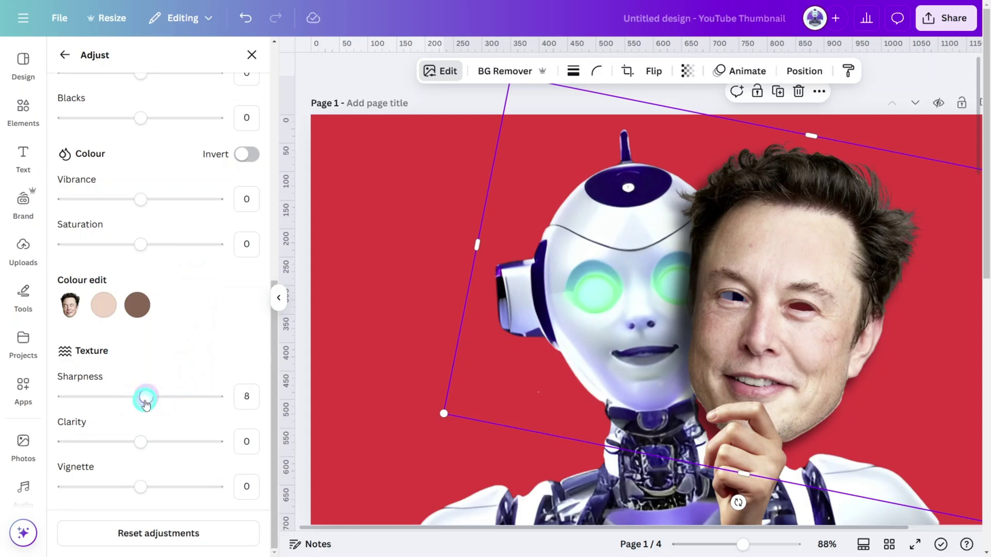
{"action": "left_click", "coordinate": [142, 452]}
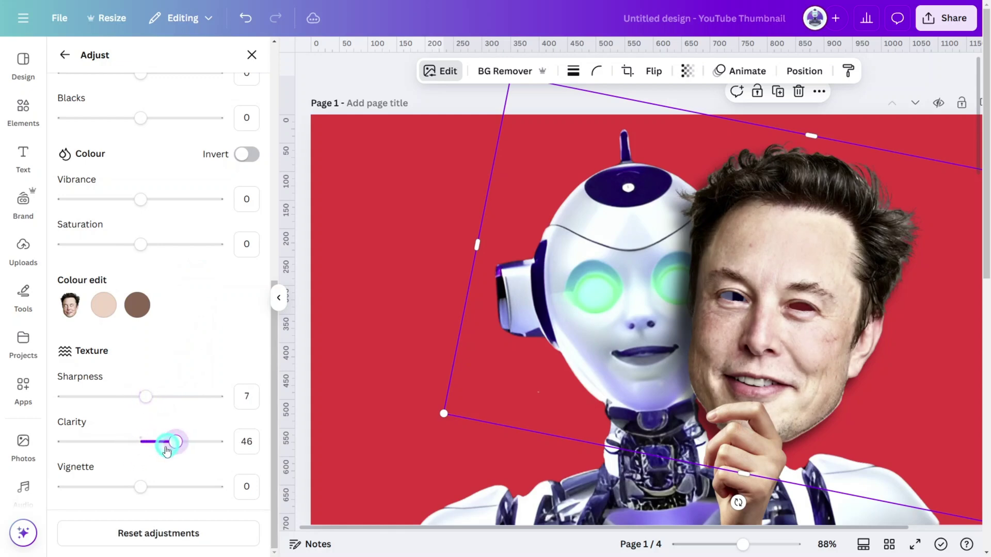
{"action": "left_click", "coordinate": [147, 425]}
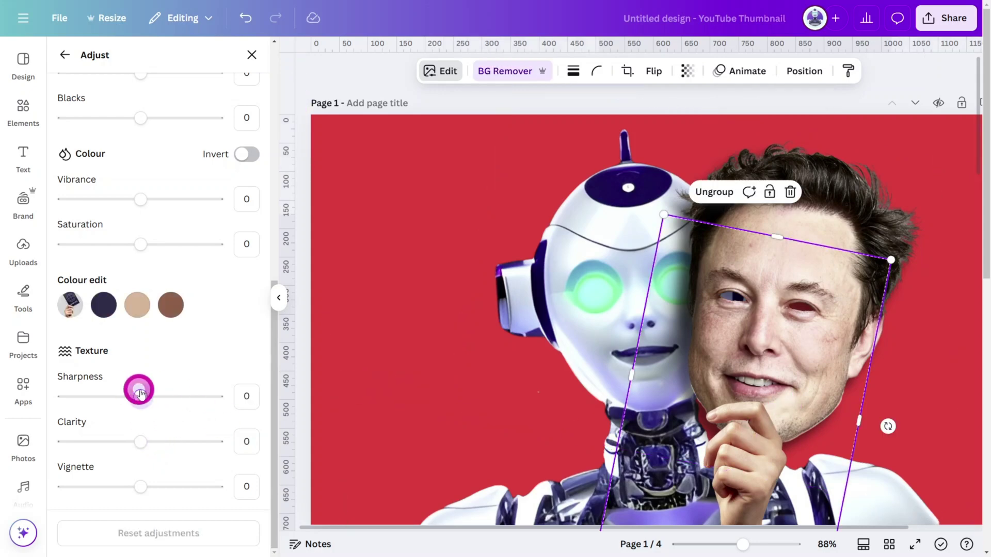
Adjust the hand image to sharpness 30, clarity 18 and saturation -22
{"action": "left_click_drag", "start_coordinate": [137, 387], "coordinate": [164, 396]}
{"action": "left_click", "coordinate": [144, 441]}
{"action": "left_click_drag", "start_coordinate": [144, 442], "coordinate": [148, 443]}
{"action": "mouse_move", "coordinate": [141, 244]}
{"action": "left_mouse_down"}
{"action": "mouse_move", "coordinate": [108, 254]}
{"action": "mouse_move", "coordinate": [125, 253]}
{"action": "left_mouse_up"}
Set the hand image's whites to 20 and fine-tune its vibrance
{"action": "scroll", "coordinate": [125, 247], "scroll_direction": "up", "scroll_amount": 1}
{"action": "left_click_drag", "start_coordinate": [140, 126], "coordinate": [160, 133]}
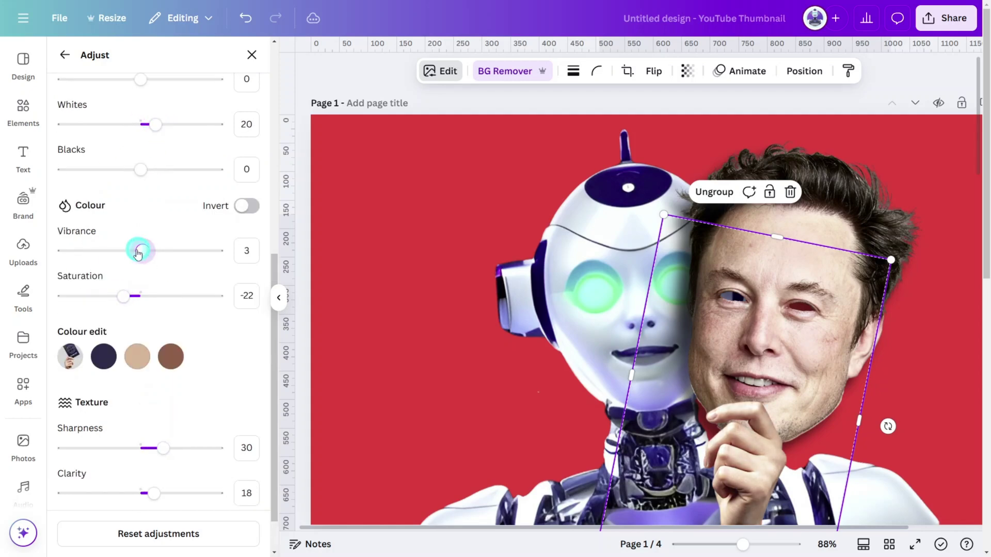
{"action": "scroll", "coordinate": [148, 247], "scroll_direction": "up", "scroll_amount": 8}
{"action": "left_click_drag", "start_coordinate": [134, 246], "coordinate": [134, 243]}
{"action": "scroll", "coordinate": [146, 269], "scroll_direction": "down", "scroll_amount": 3}
{"action": "scroll", "coordinate": [136, 258], "scroll_direction": "down", "scroll_amount": 5}
{"action": "scroll", "coordinate": [134, 251], "scroll_direction": "down", "scroll_amount": 1}
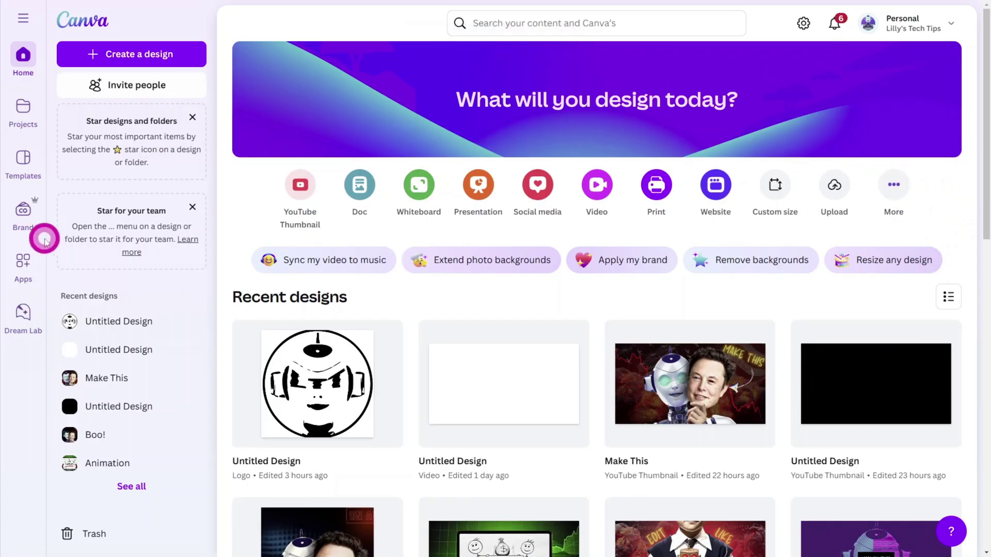
Generate 16:9 images in Dream Lab from "wavy white string with a loop at the end. black background" and preview the one with a small round loop
{"action": "left_click", "coordinate": [22, 318]}
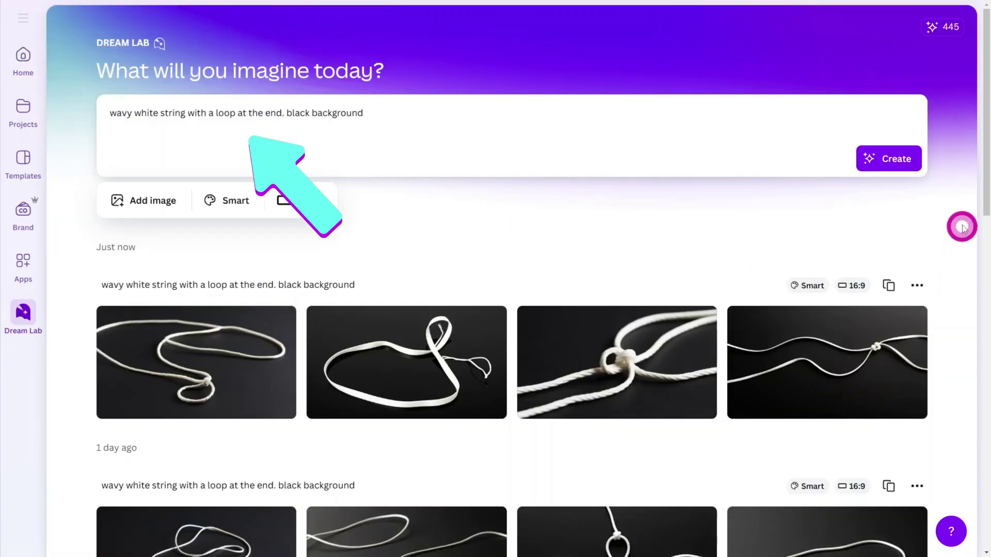
{"action": "left_click", "coordinate": [908, 160]}
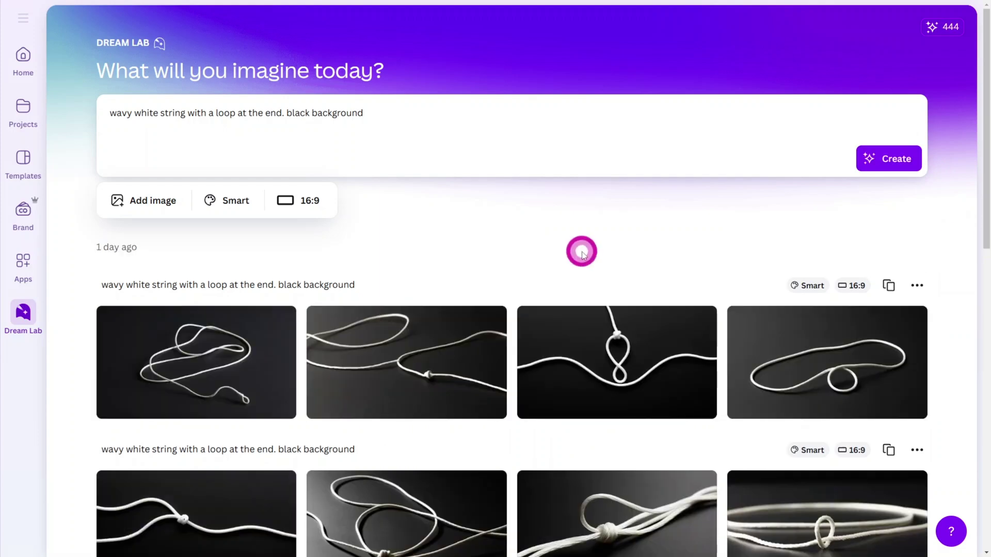
{"action": "left_click", "coordinate": [799, 360]}
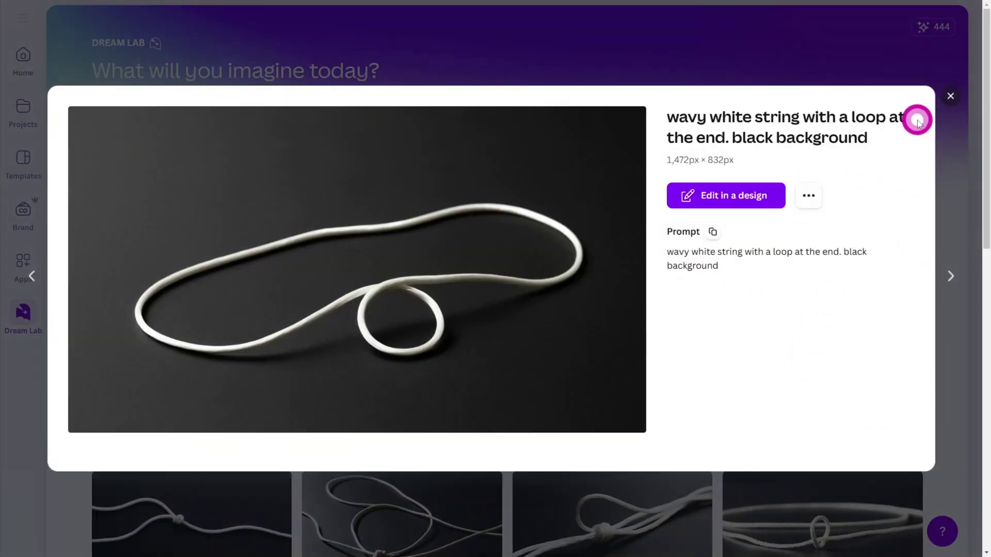
{"action": "left_click", "coordinate": [950, 96]}
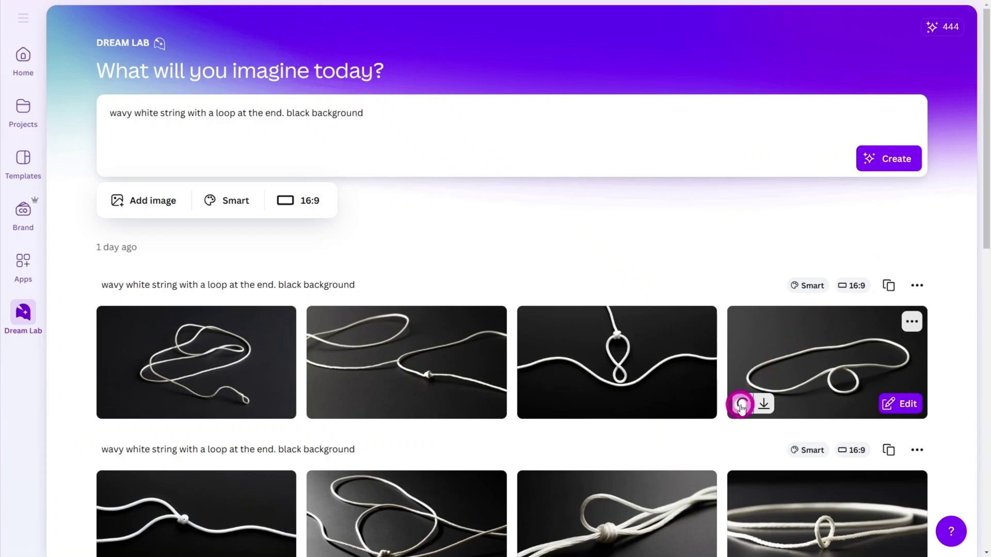